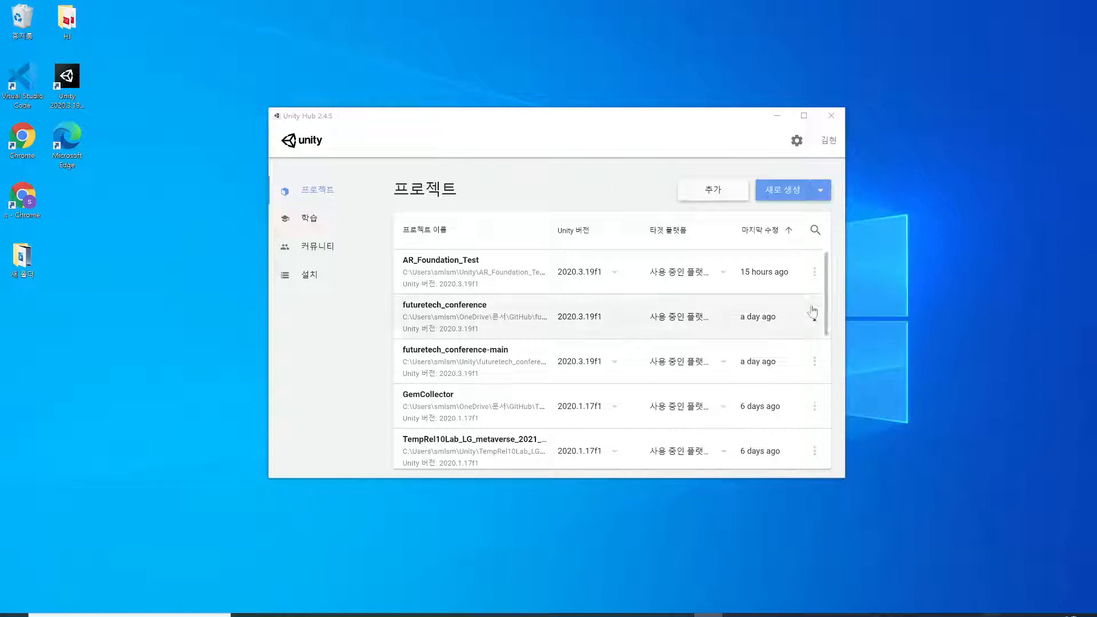
Start a new project using Unity version 2020.3.19f1.
click(820, 191)
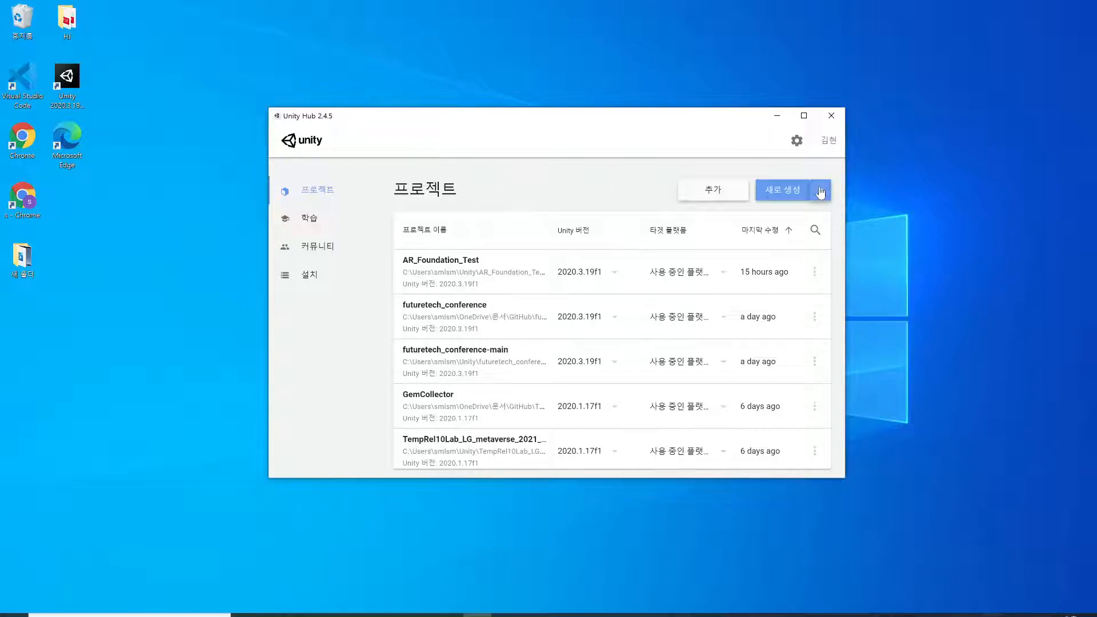
click(795, 164)
click(821, 191)
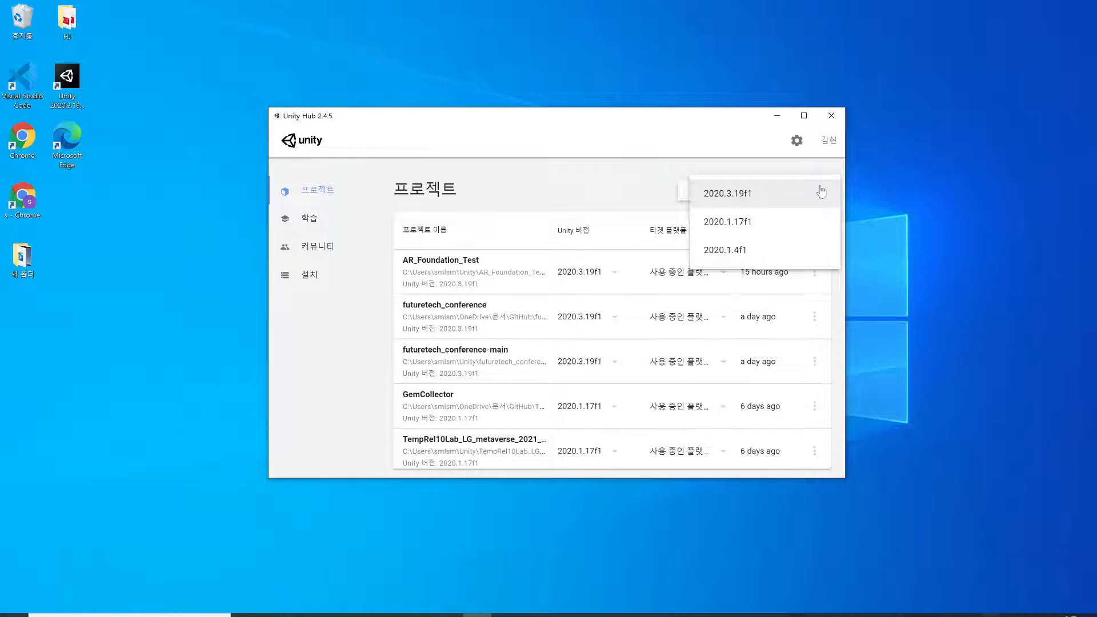
click(821, 193)
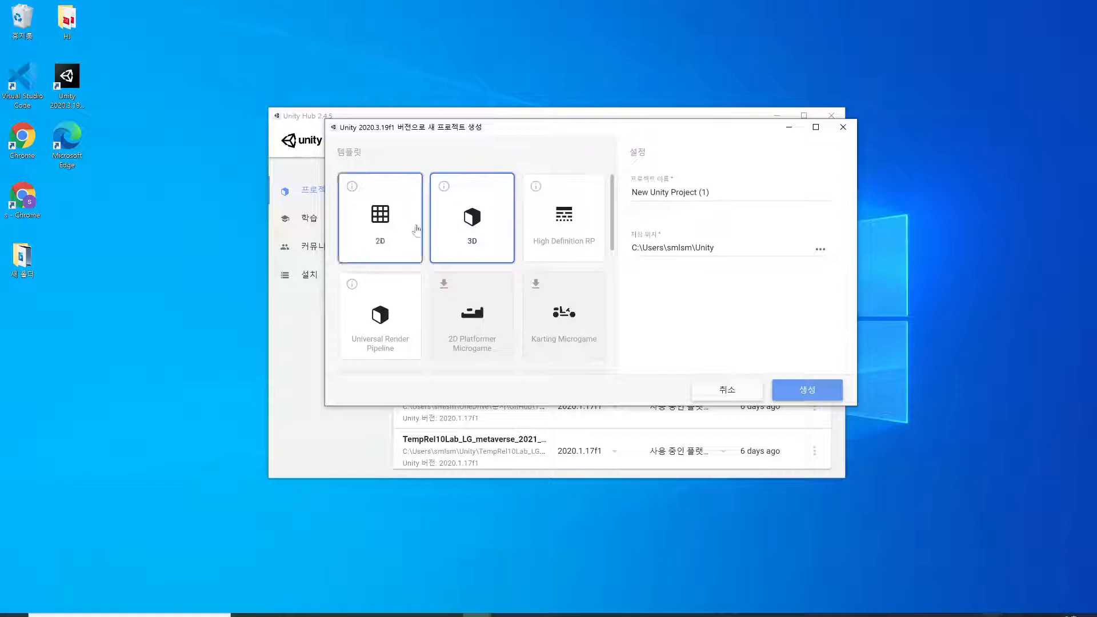
Name the new 3D project Unity_Basic and create it.
click(742, 192)
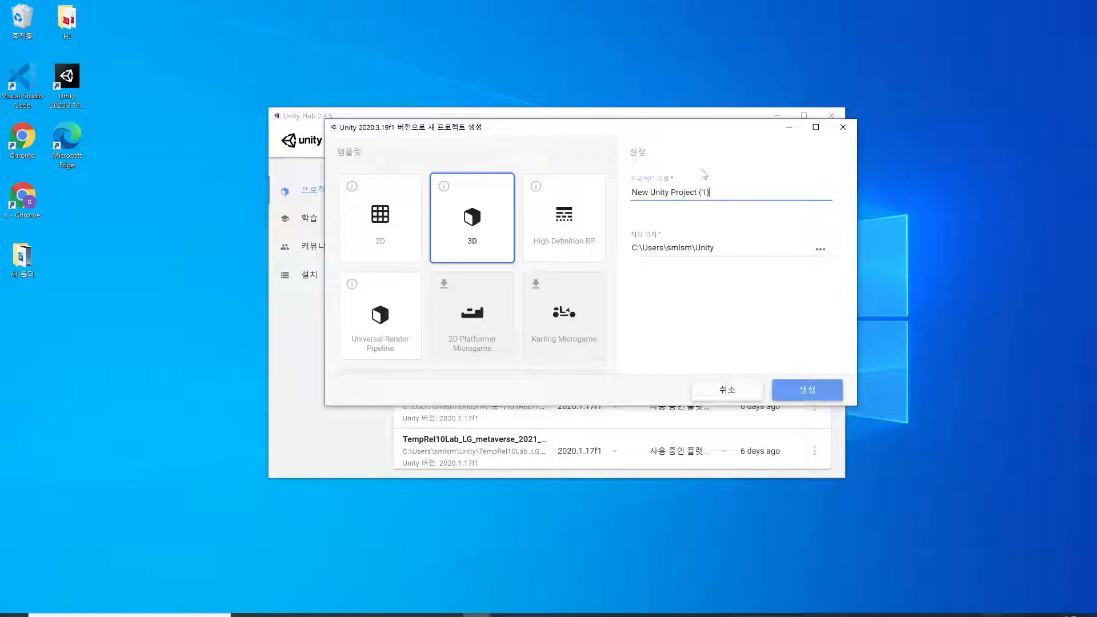
drag(713, 192, 578, 181)
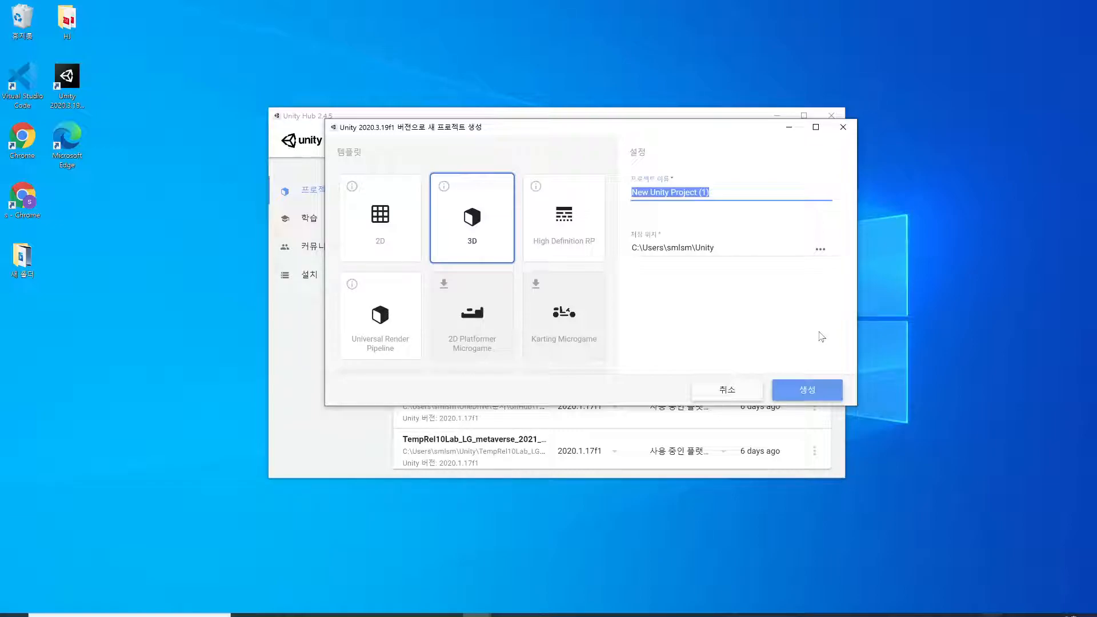
text(Unity)
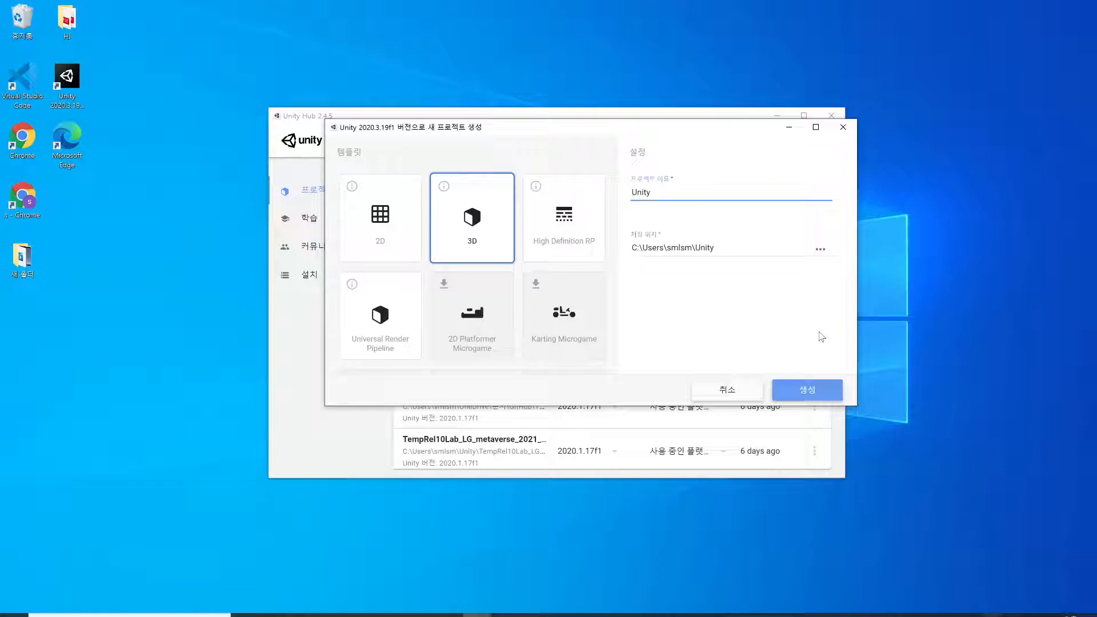
text(_Basic)
click(806, 393)
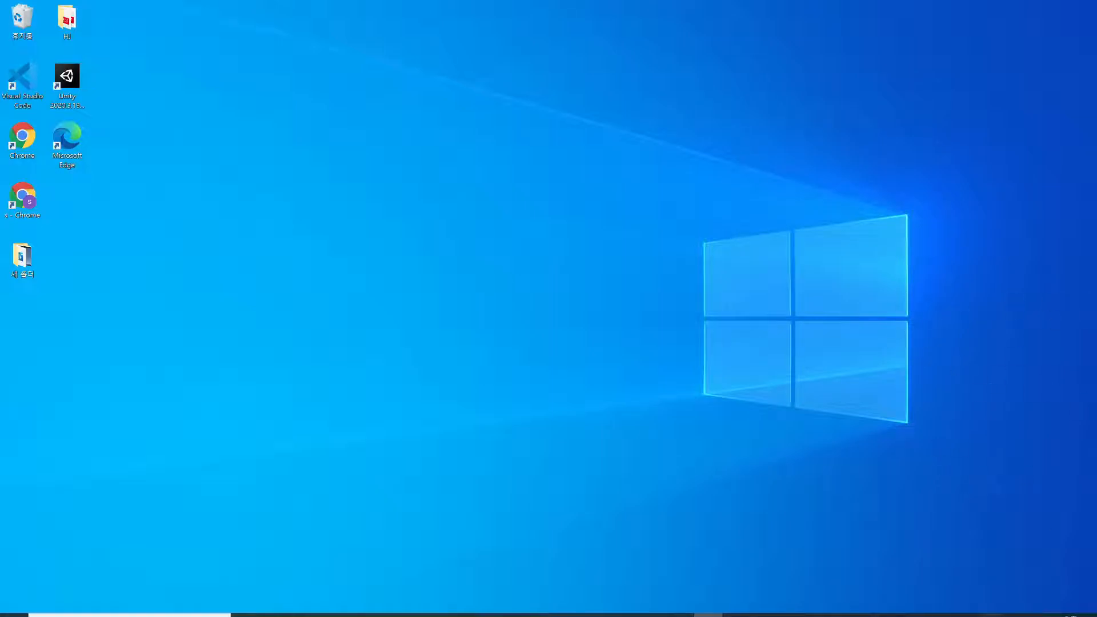
right_click(993, 382)
click(911, 338)
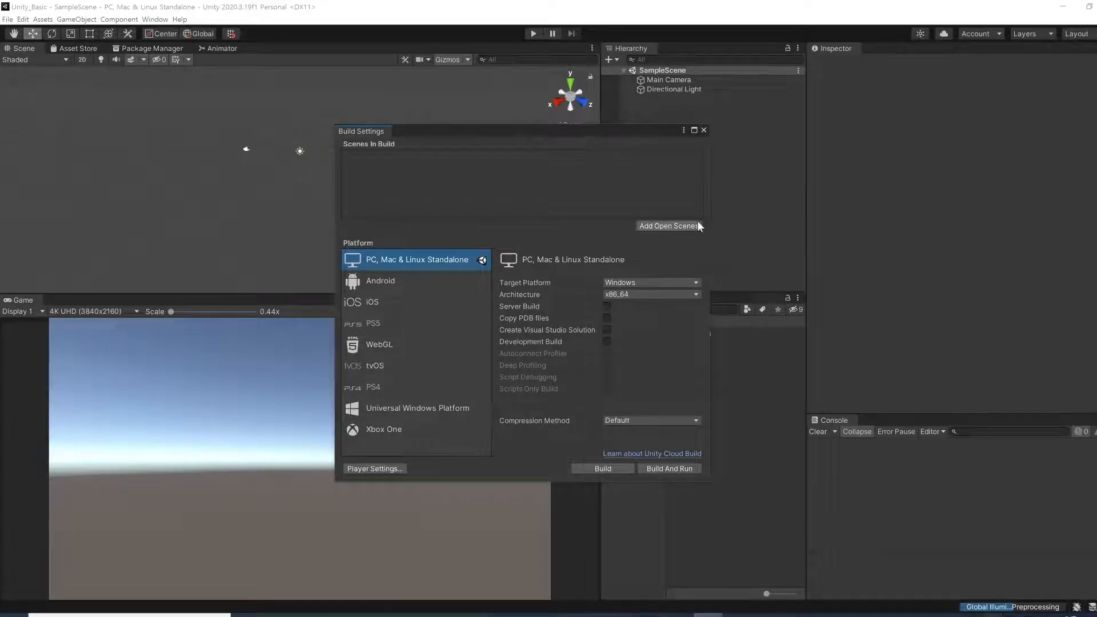
Close the Build Settings window and switch the editor to the Default layout.
click(703, 131)
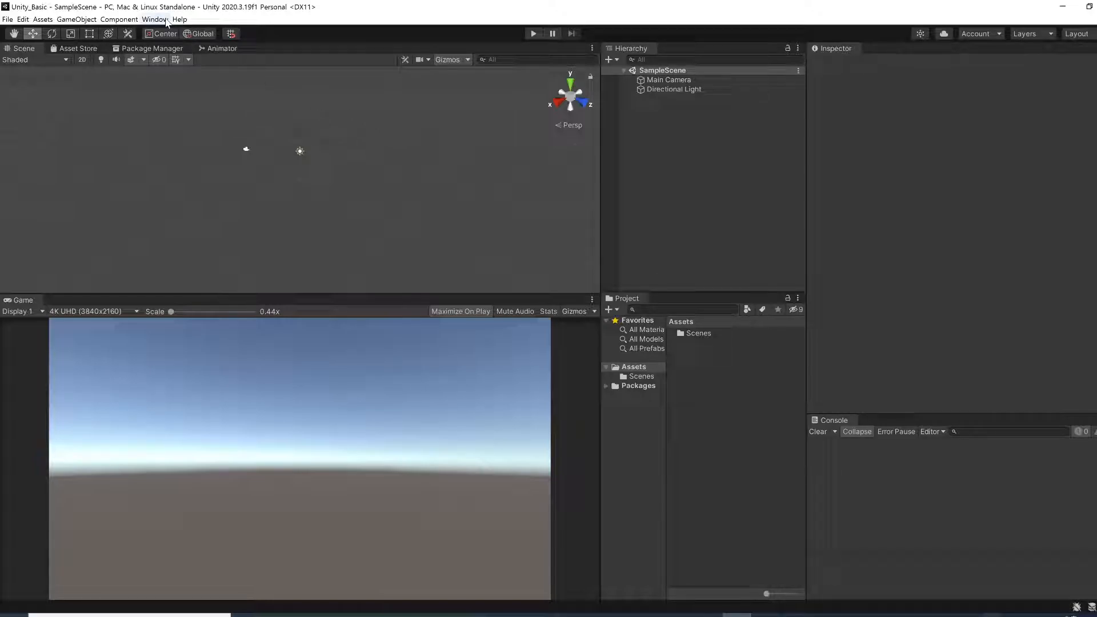
click(166, 21)
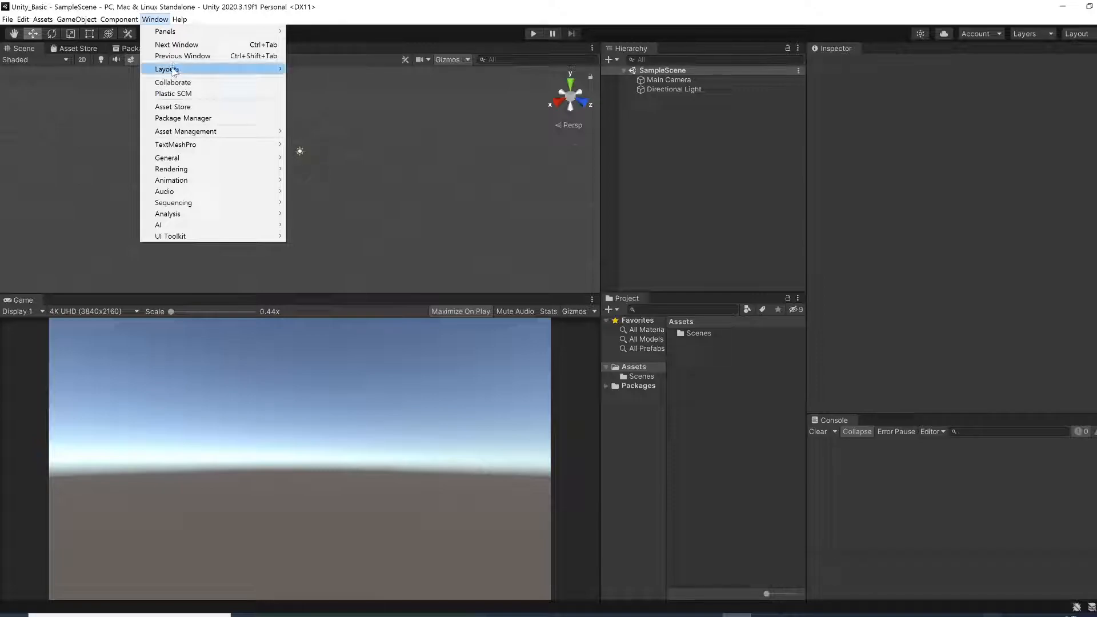
mouse_move(174, 70)
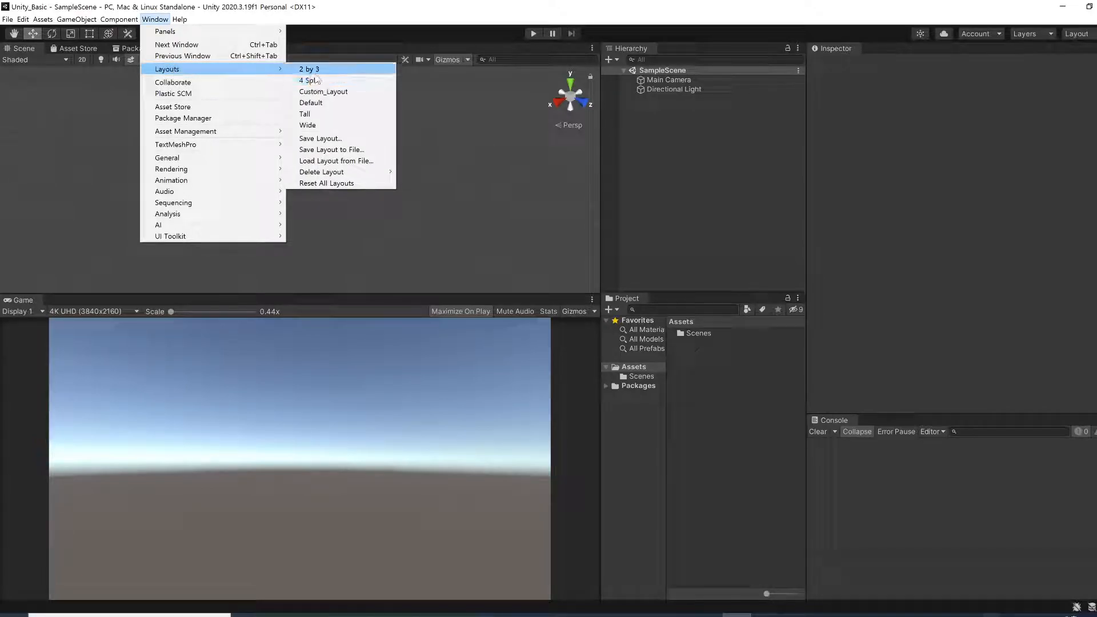
click(319, 103)
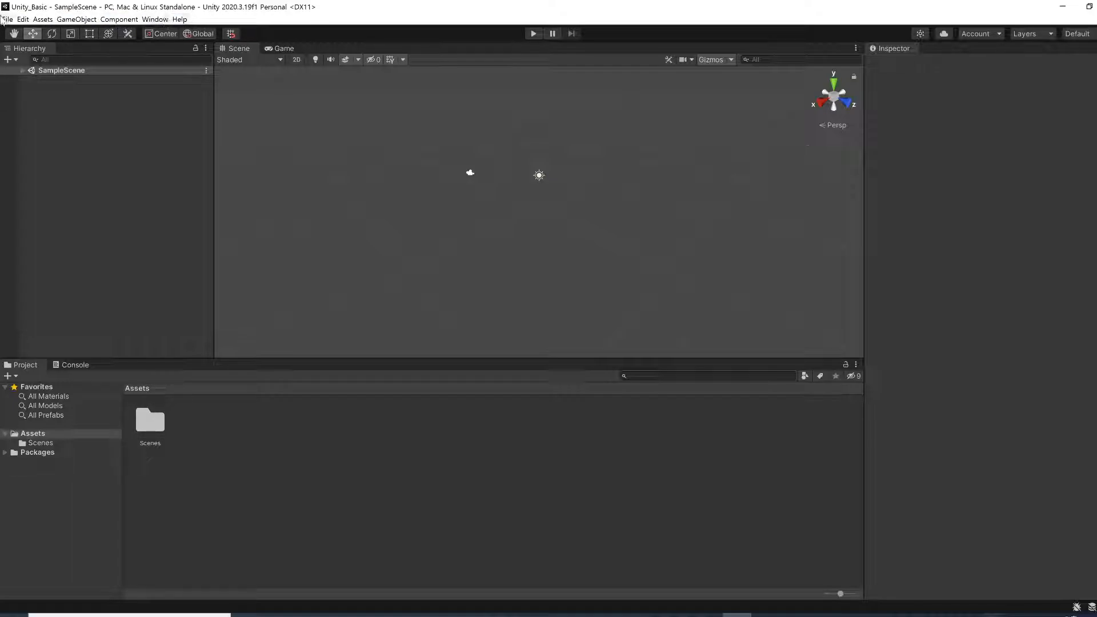
View the target platforms in the Build Settings and close the window.
click(3, 20)
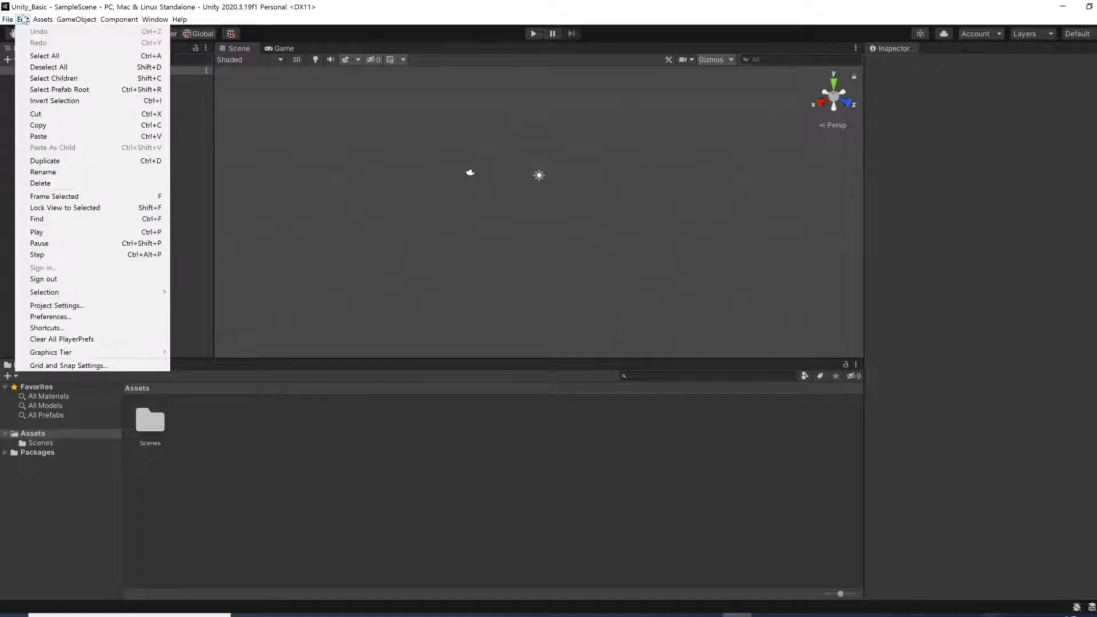
mouse_move(42, 20)
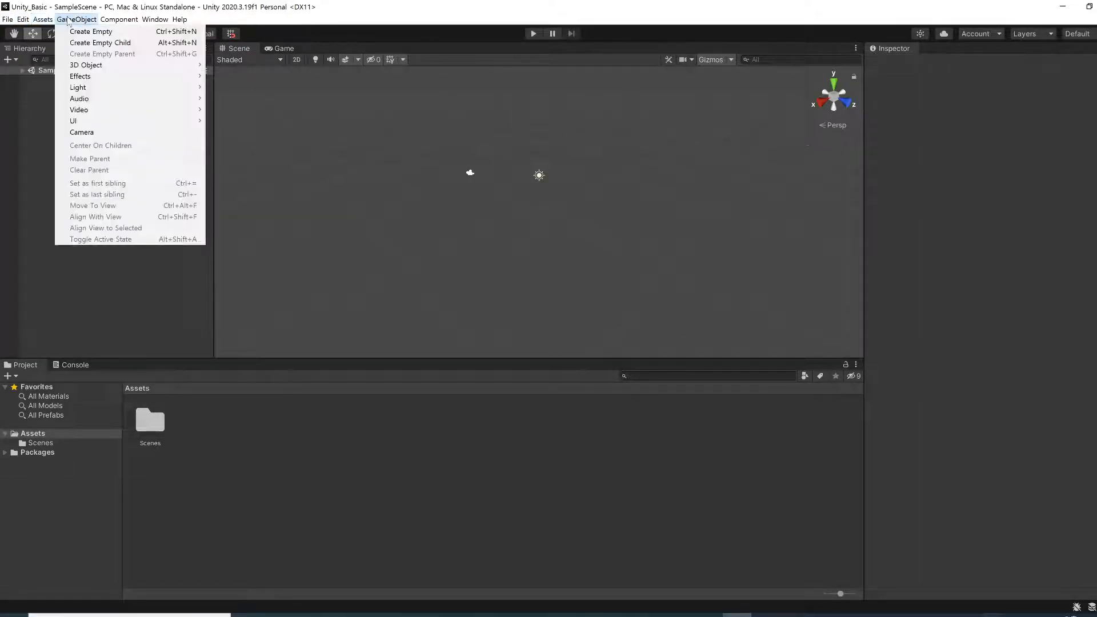
mouse_move(107, 23)
mouse_move(160, 23)
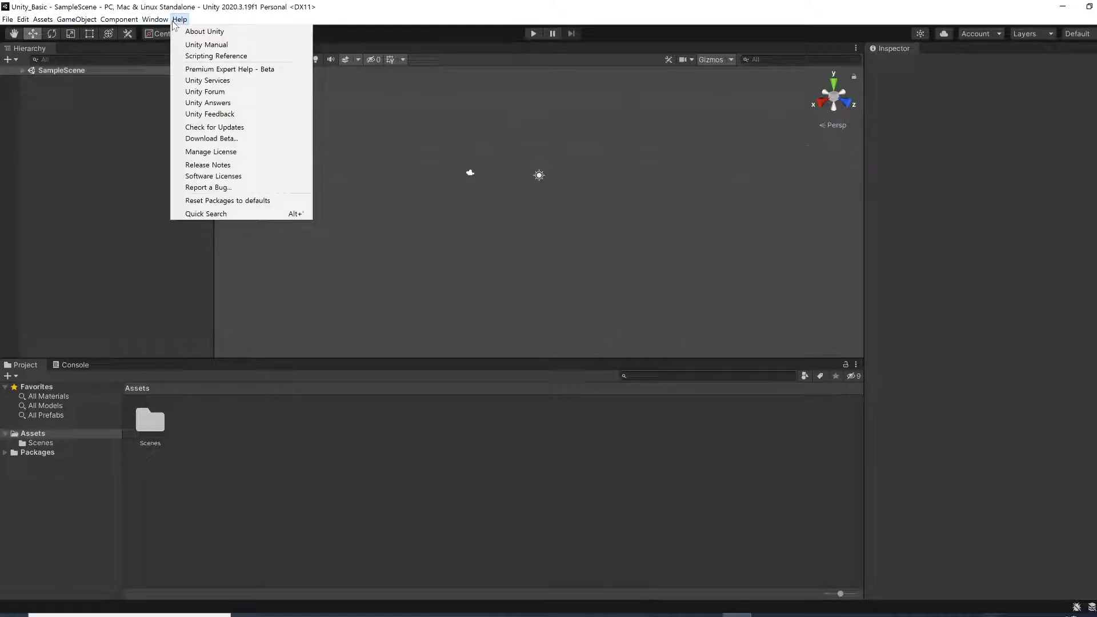
mouse_move(8, 21)
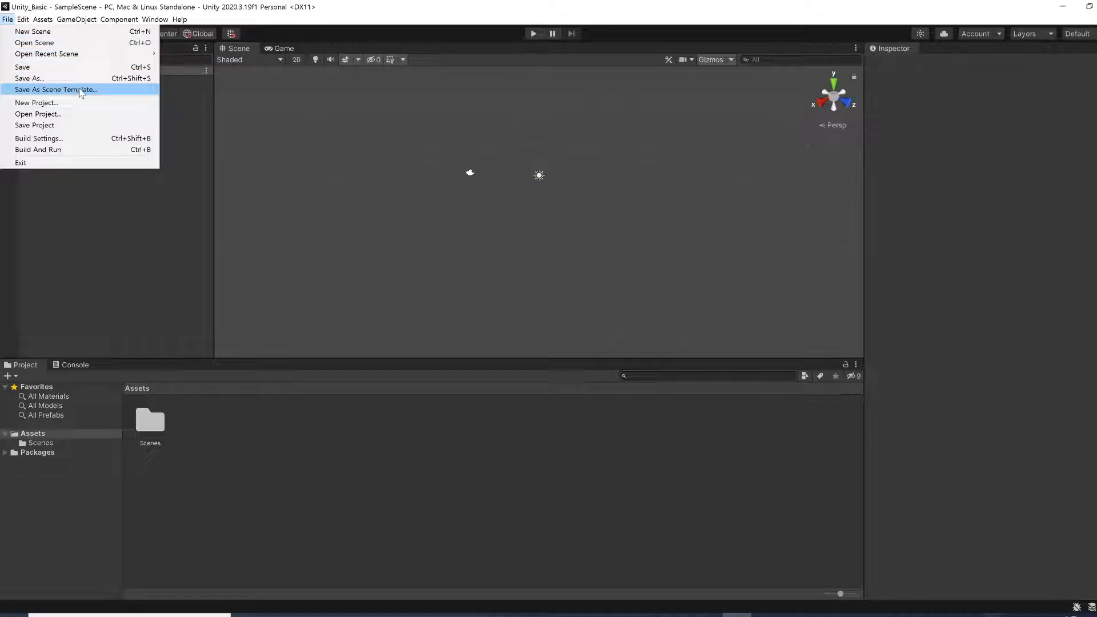
click(90, 138)
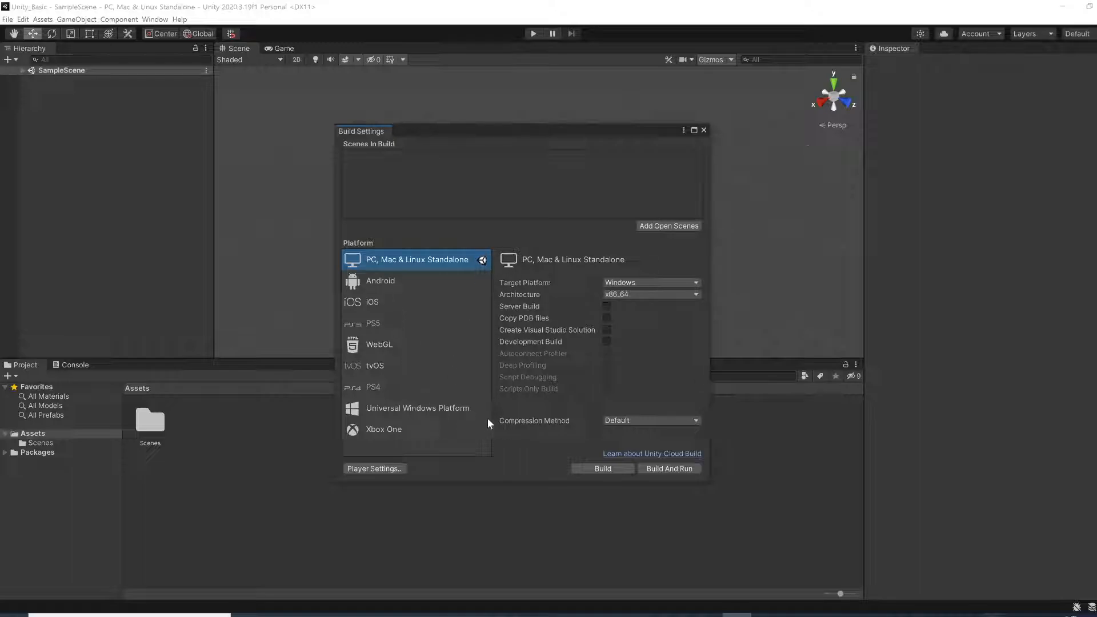
click(704, 131)
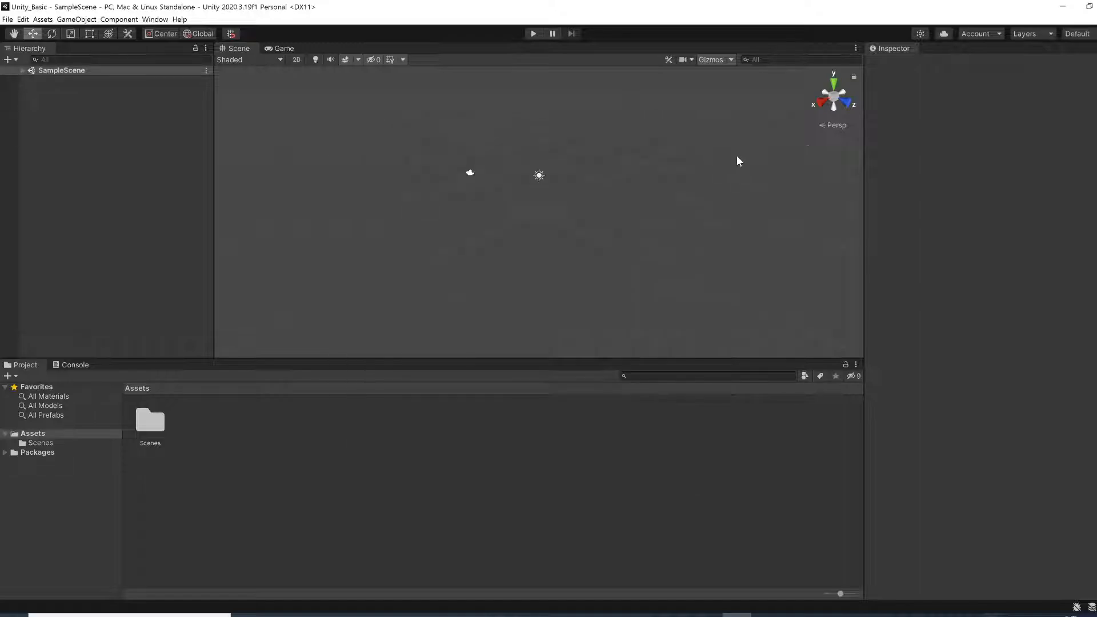
Look through the Player section of the Project Settings down to its end and close the window.
click(24, 19)
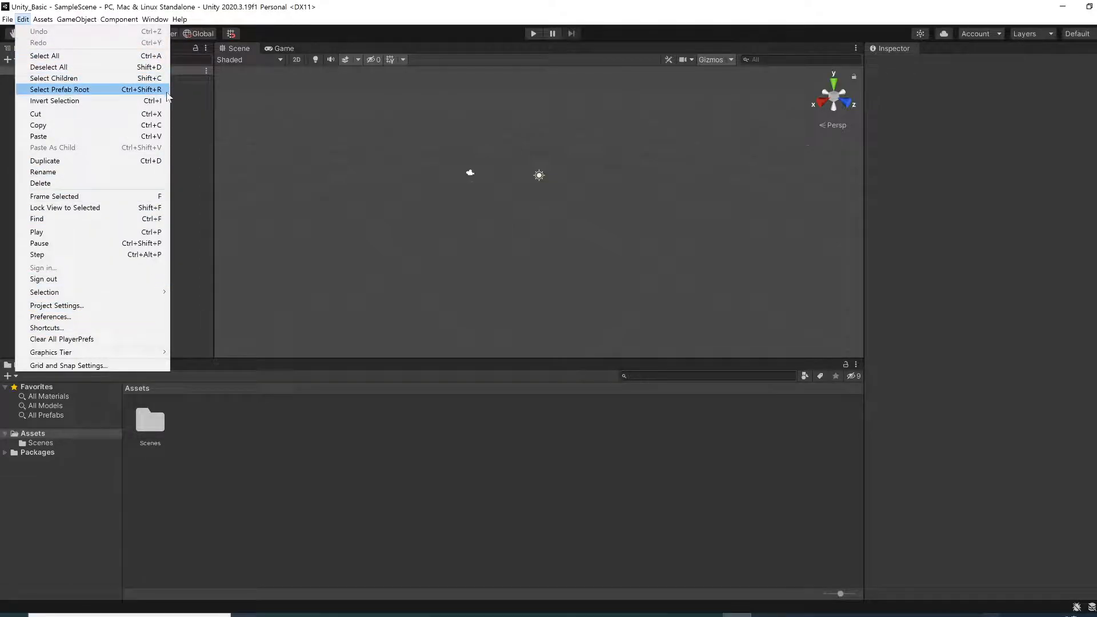
click(114, 305)
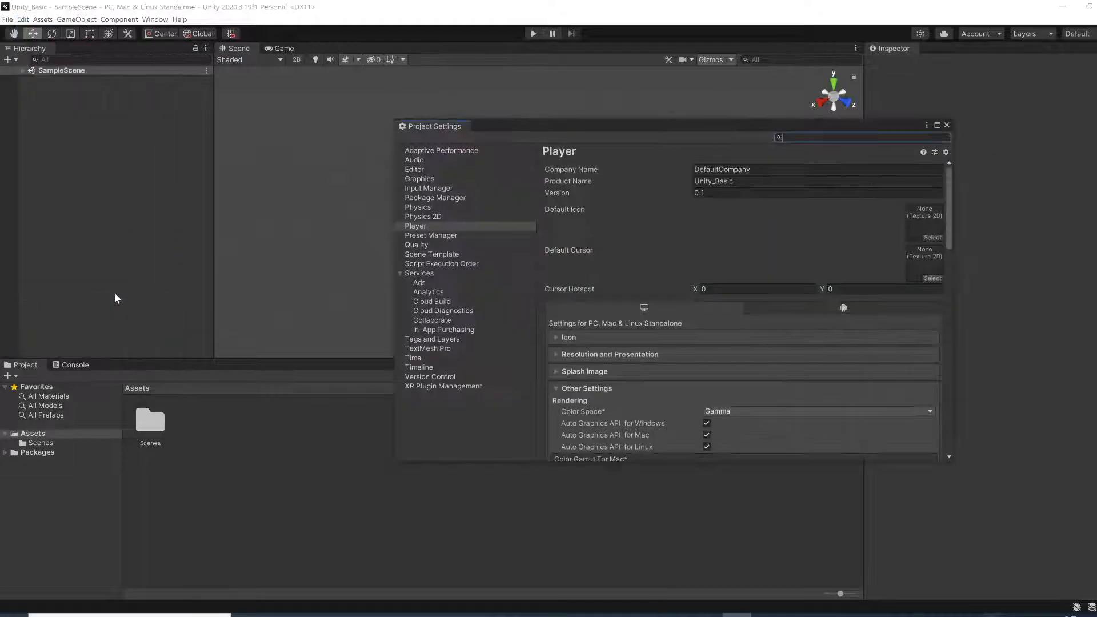
drag(546, 127, 445, 113)
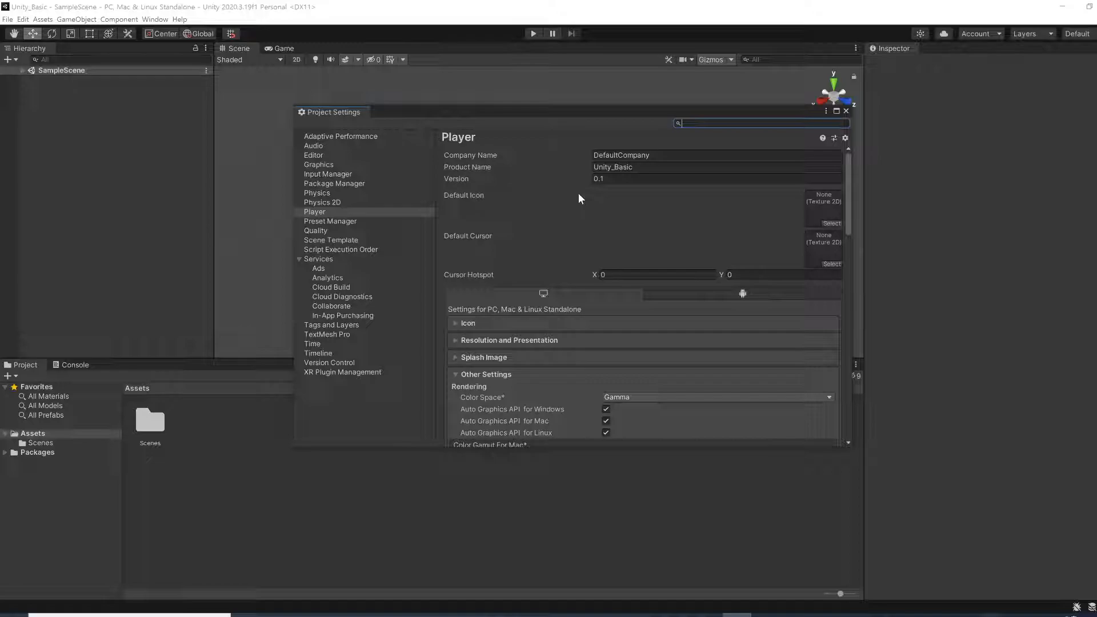
scroll(582, 260, down, 10)
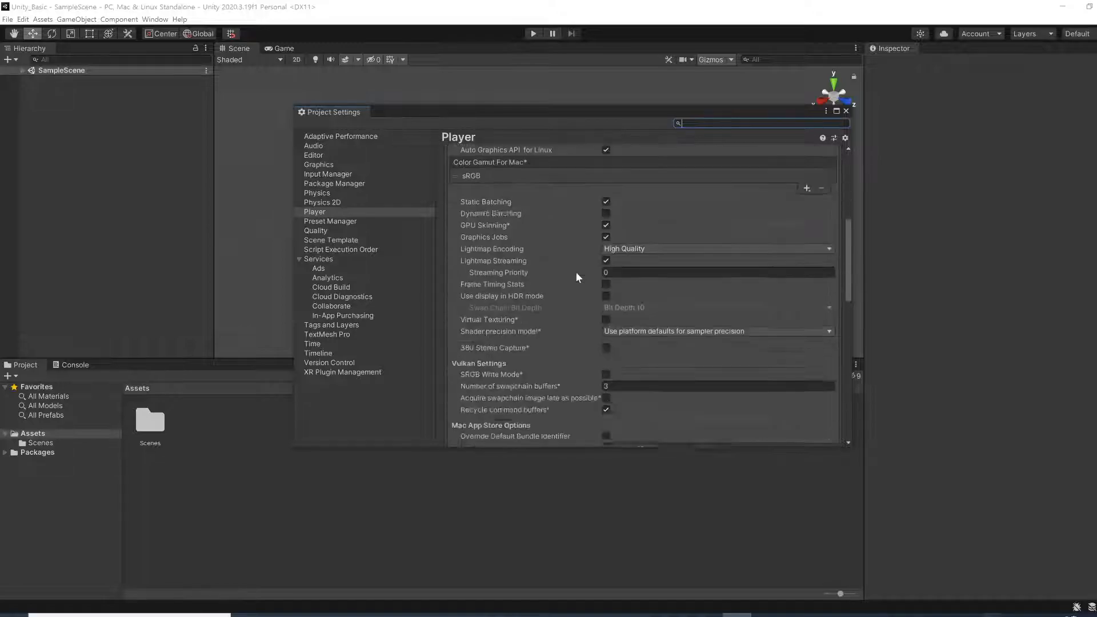
scroll(570, 292, down, 10)
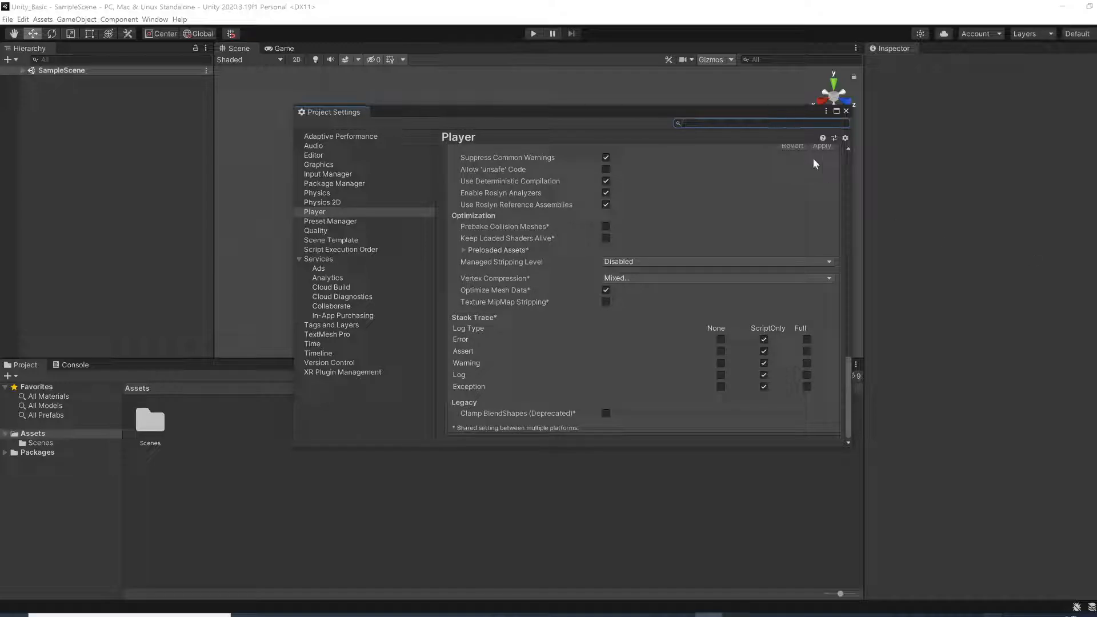
click(846, 111)
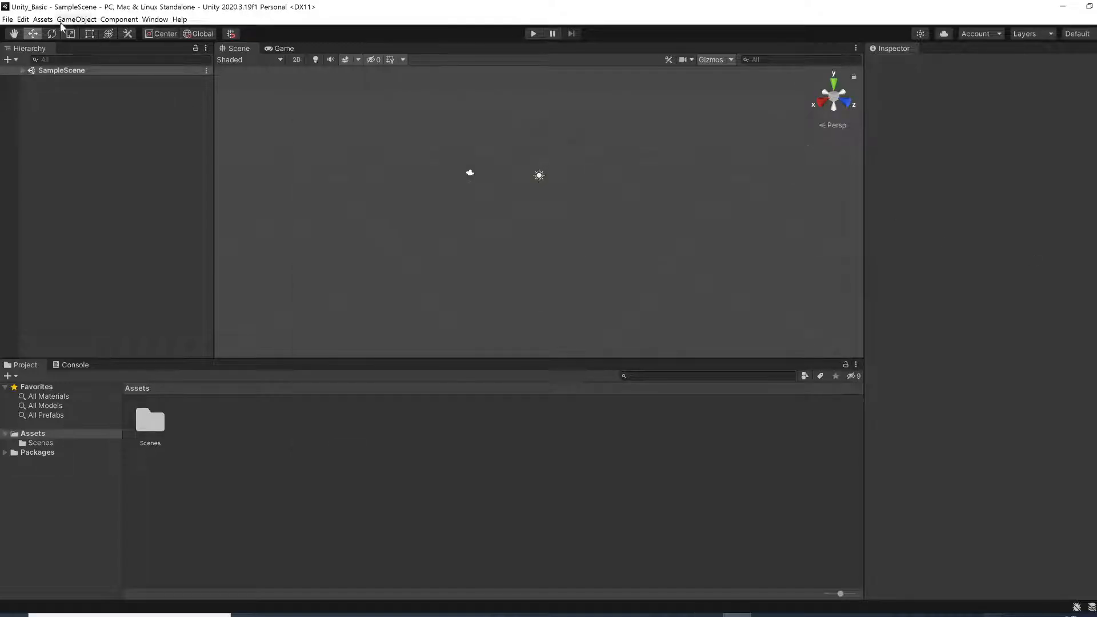
Review the commands available for assets, GameObjects, components, windows and help.
click(42, 20)
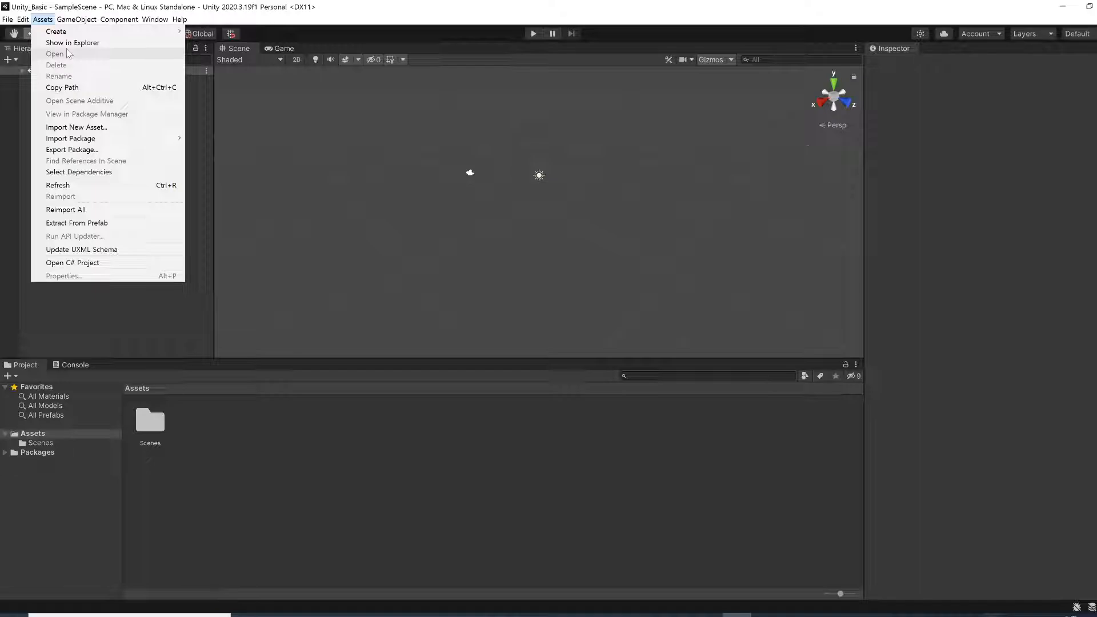
mouse_move(119, 19)
key(alt+Tab)
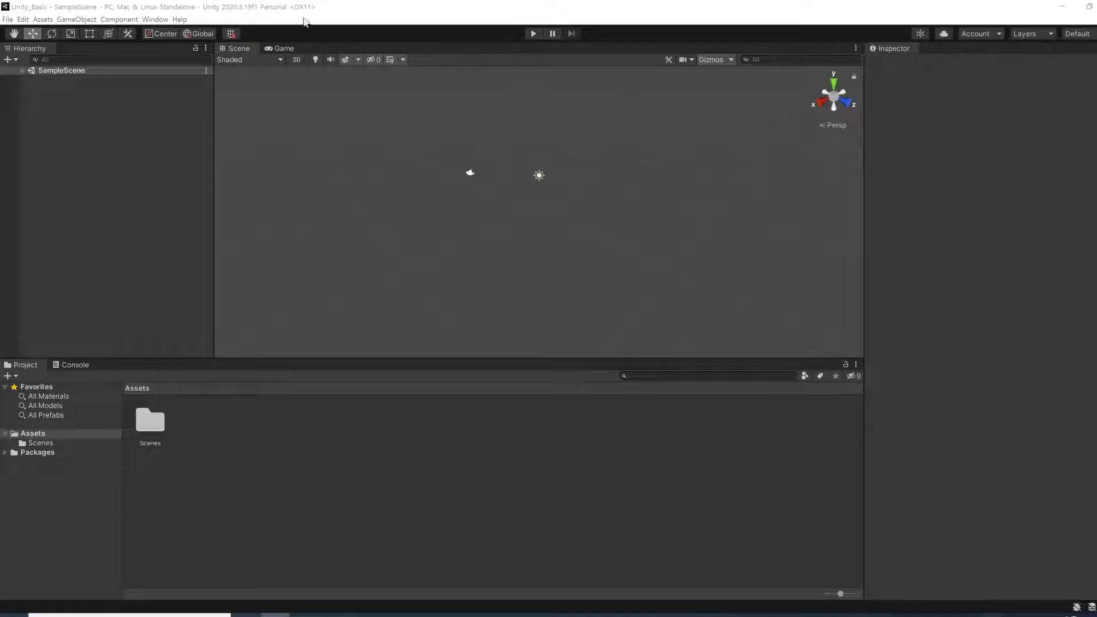
click(45, 22)
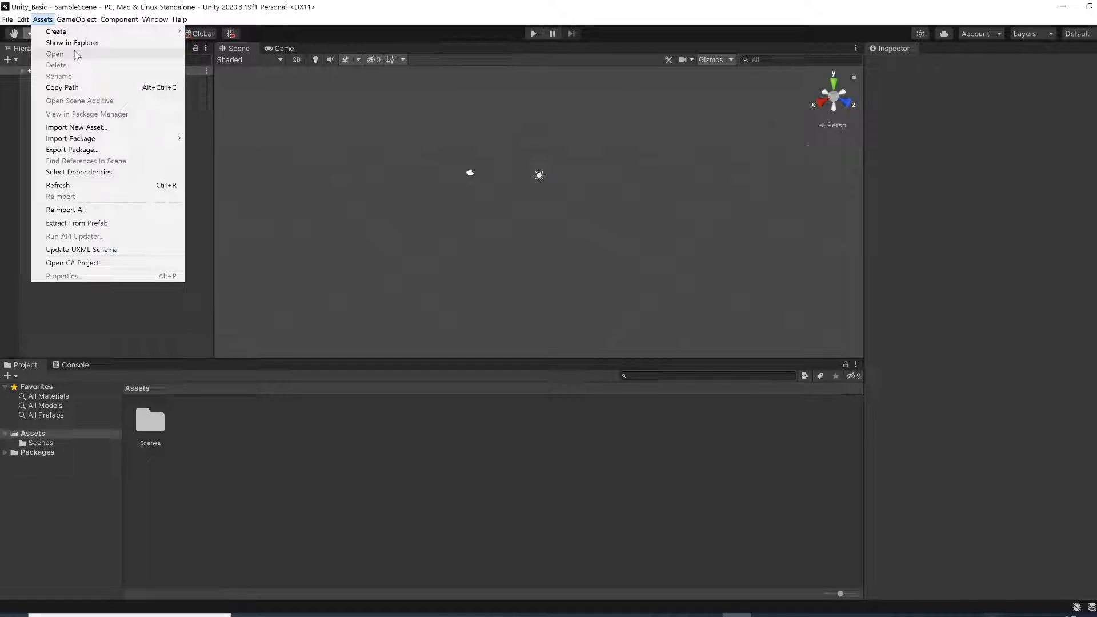
mouse_move(79, 22)
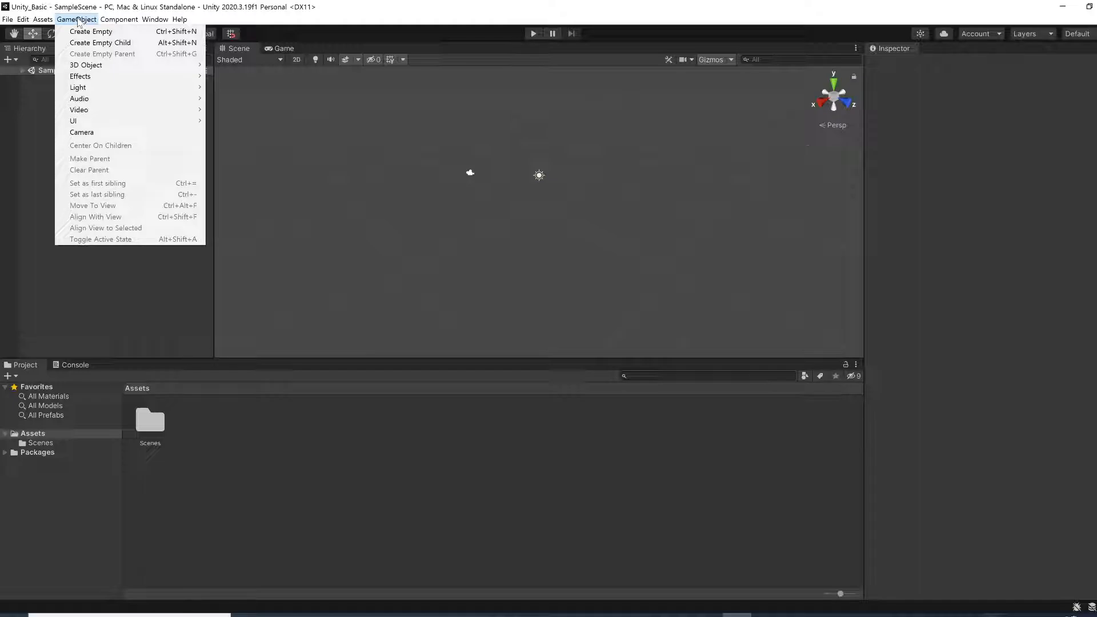
mouse_move(94, 66)
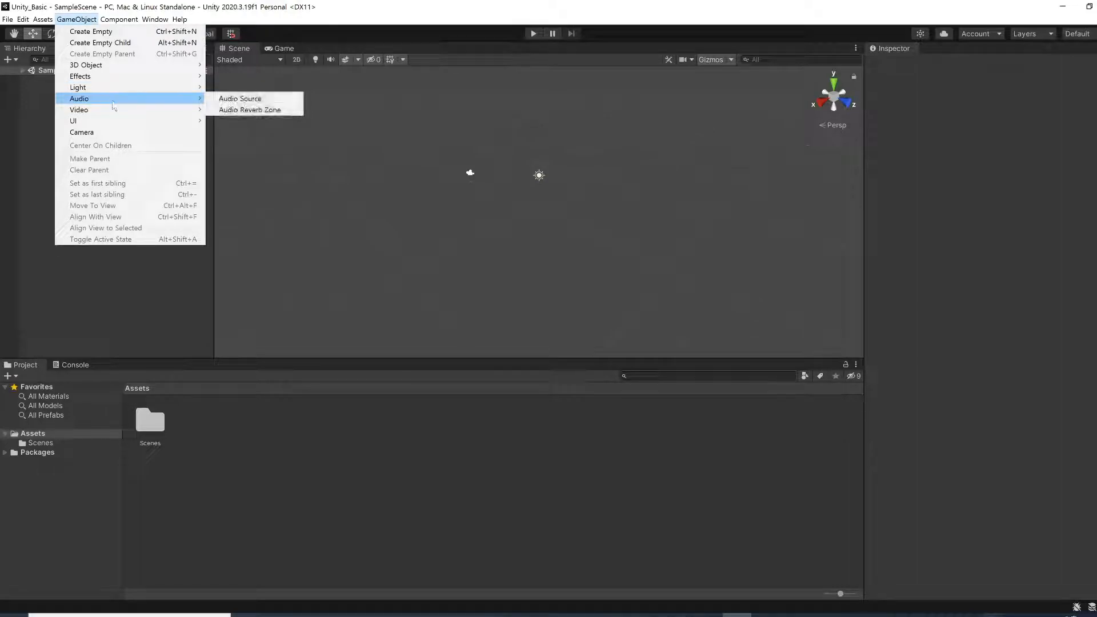
mouse_move(116, 110)
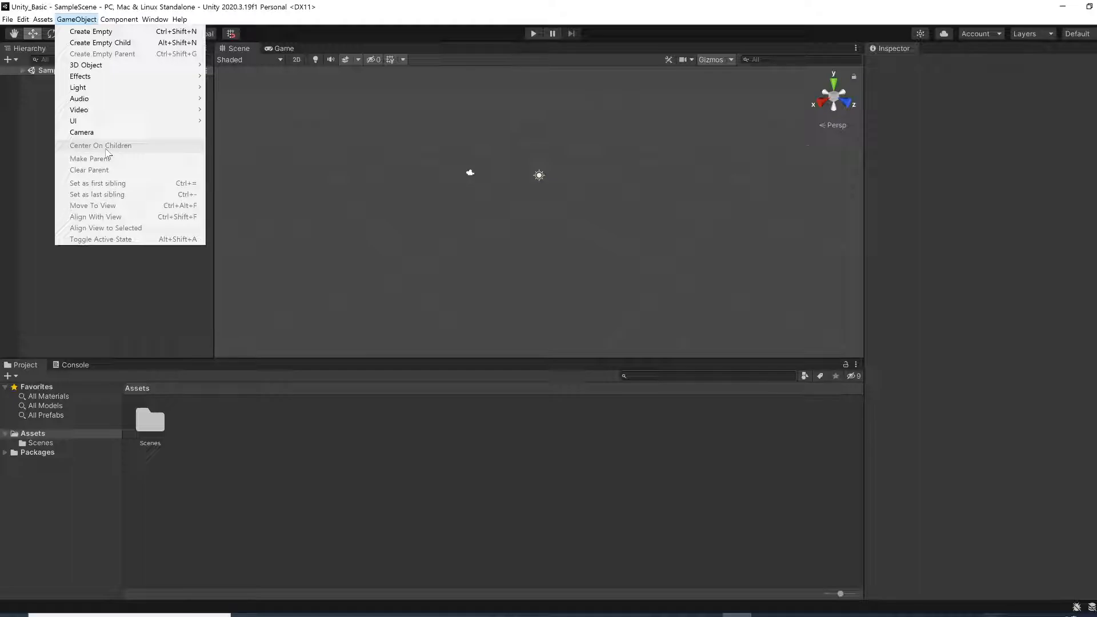
mouse_move(116, 23)
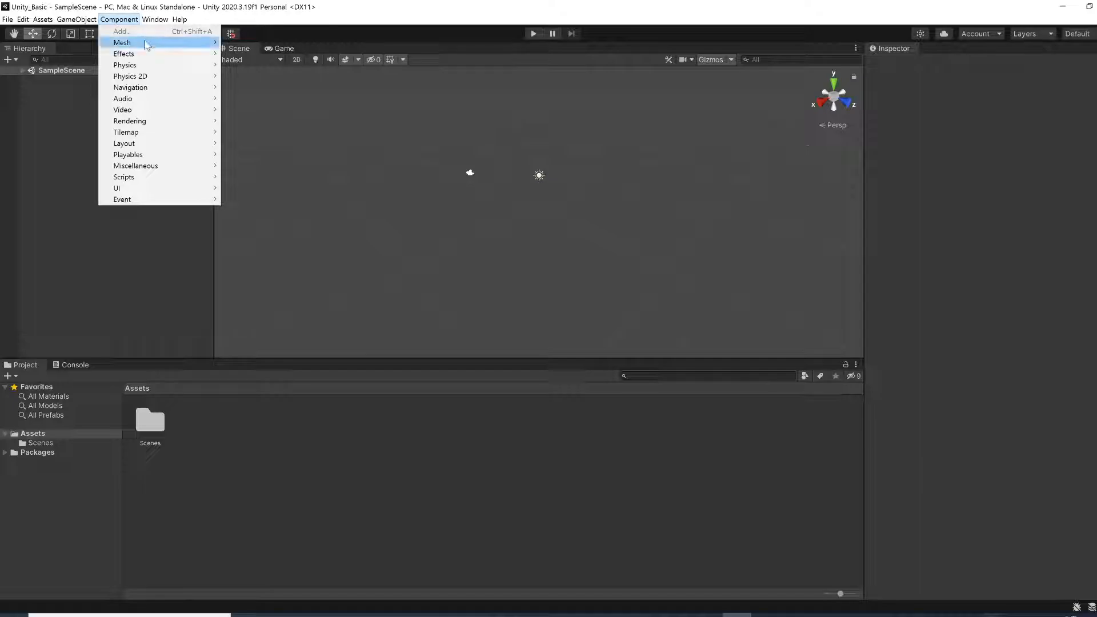
mouse_move(160, 69)
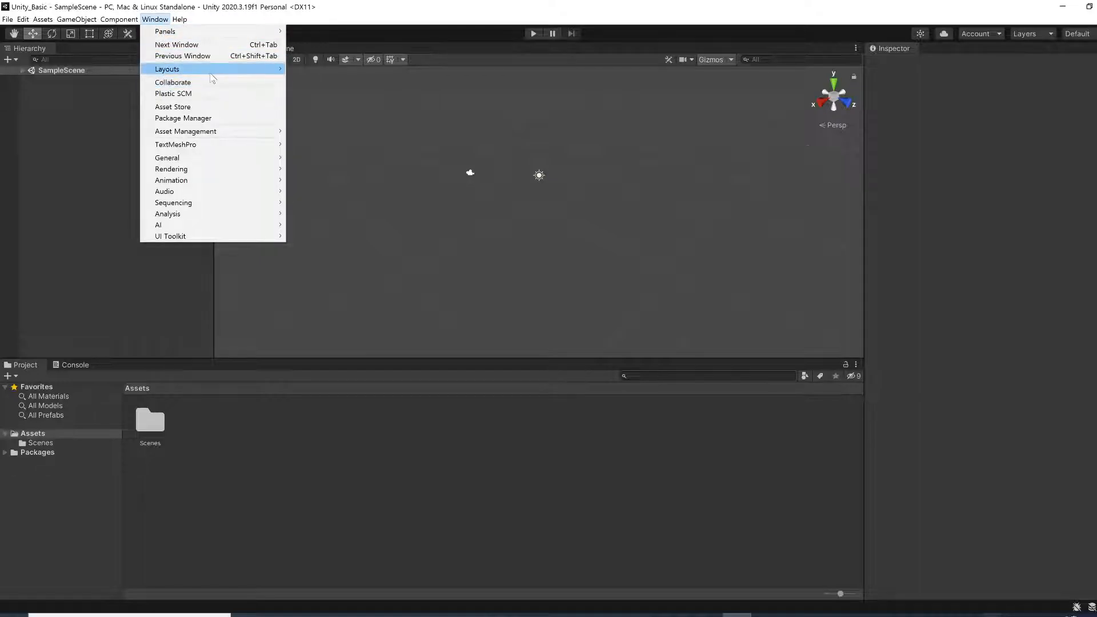
mouse_move(210, 73)
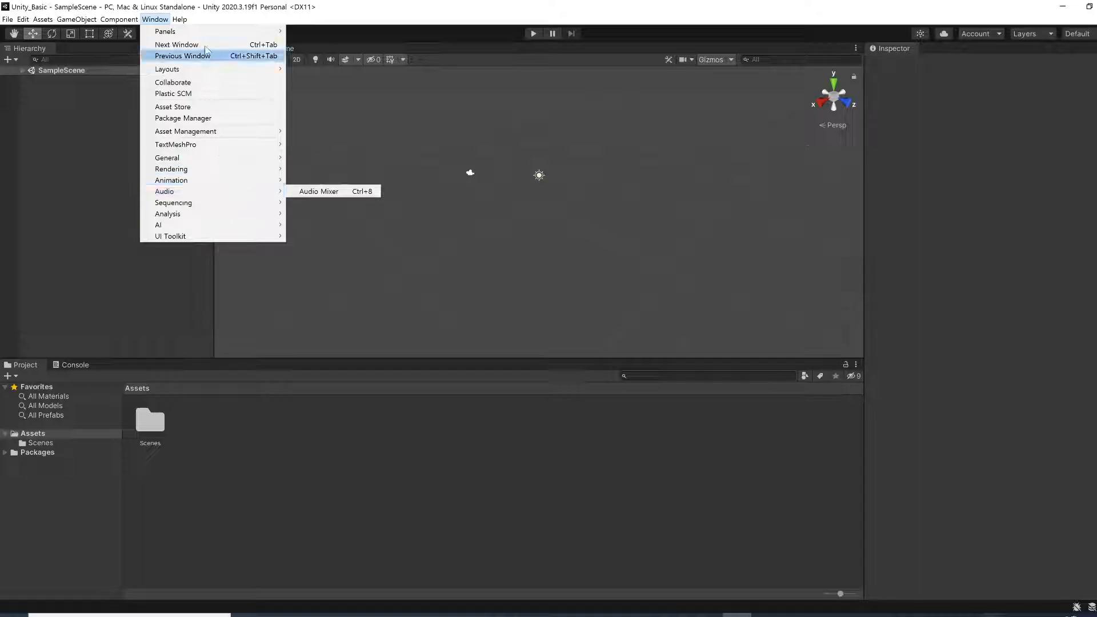
mouse_move(183, 26)
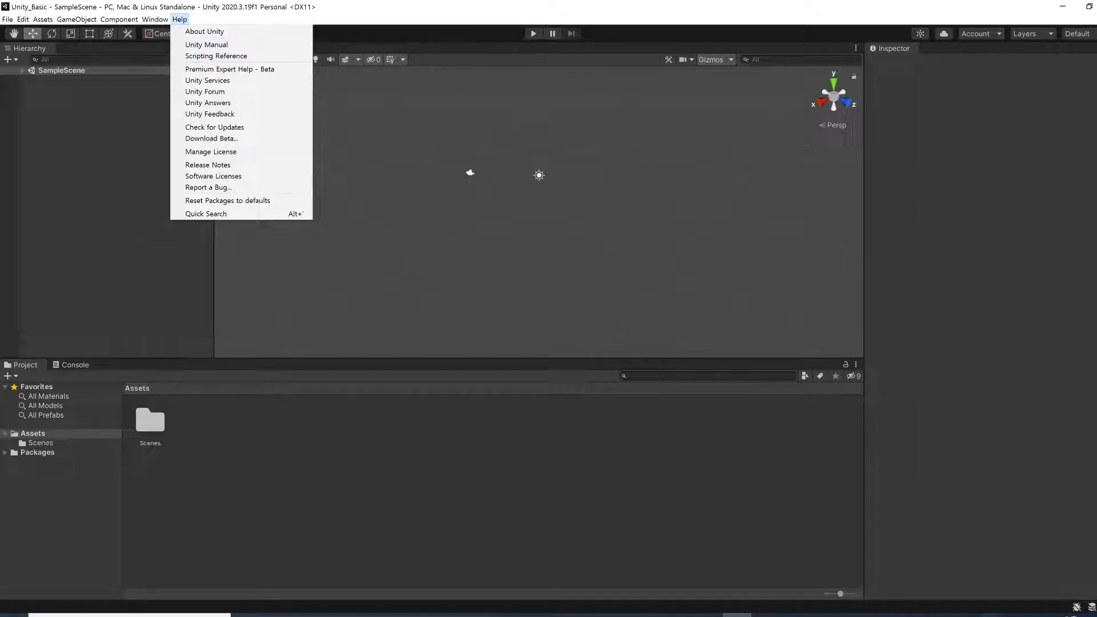
key(alt+Tab)
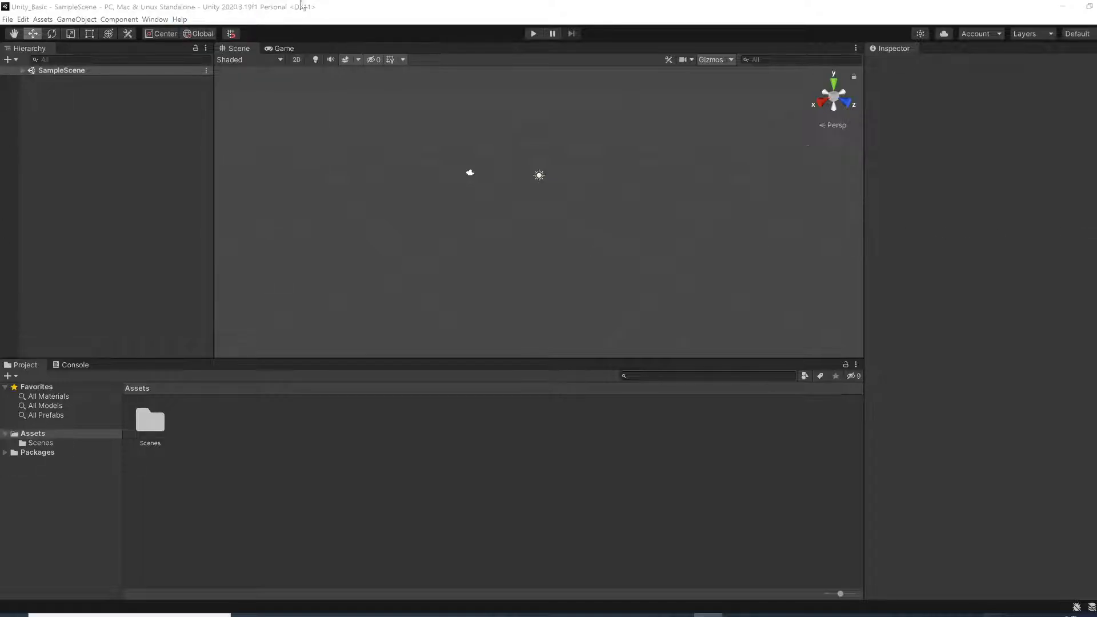
Compare the Scene view with the Game view and look at the available scene draw modes.
click(152, 186)
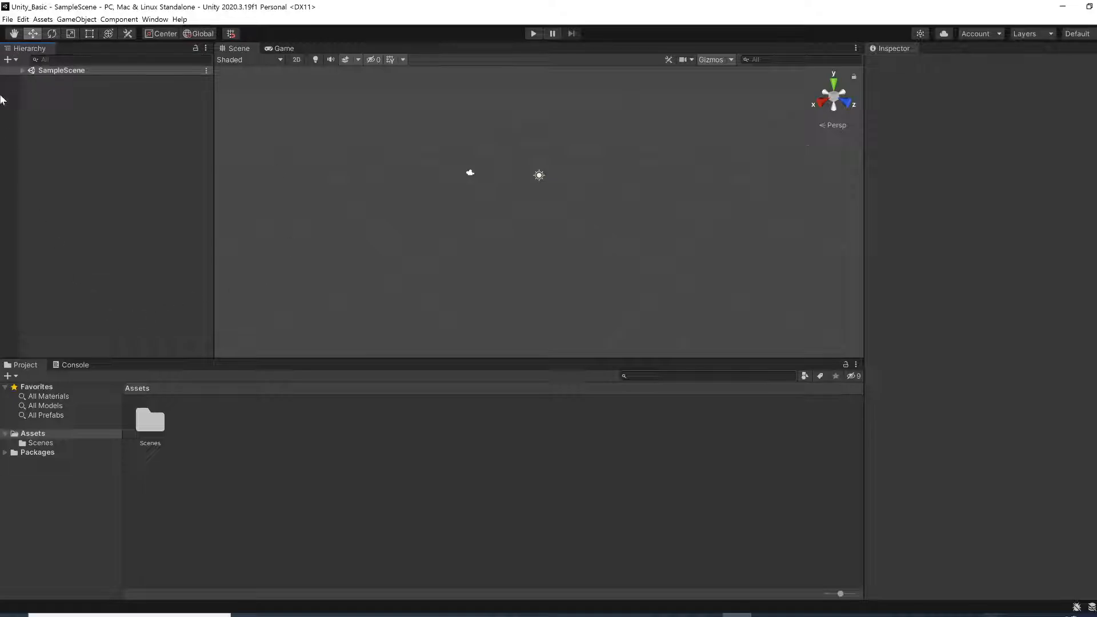
drag(27, 49, 130, 111)
click(278, 49)
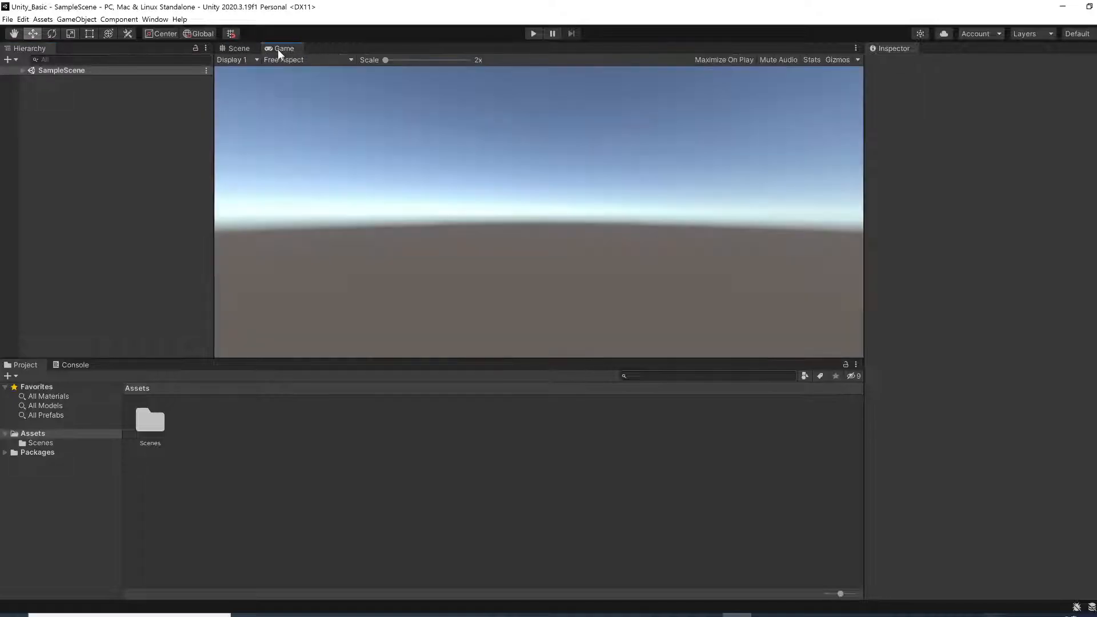
click(245, 49)
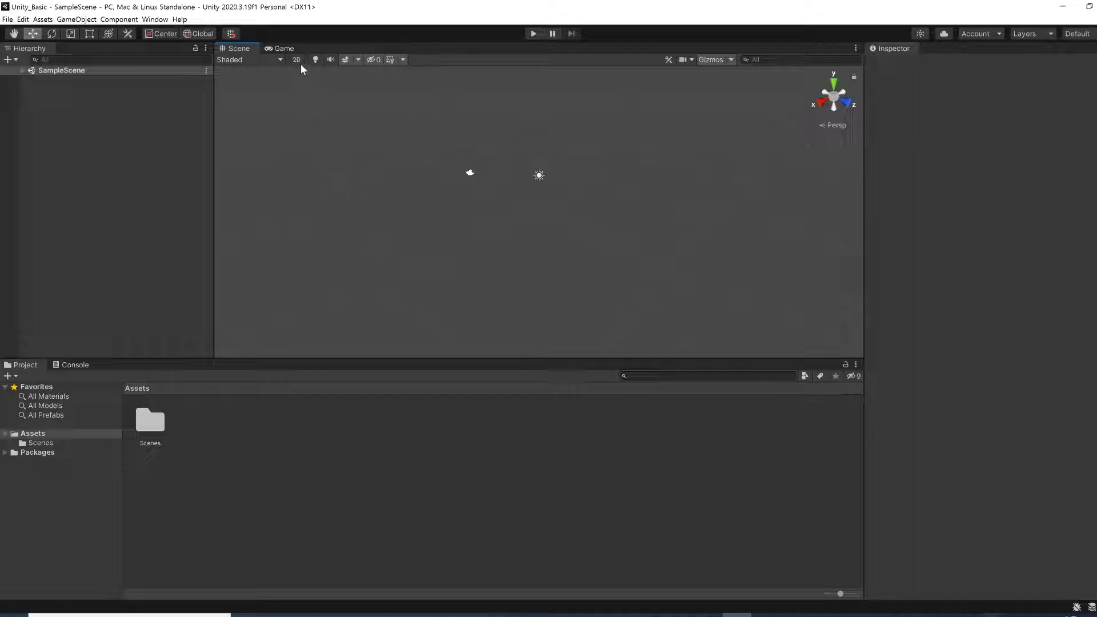
click(286, 49)
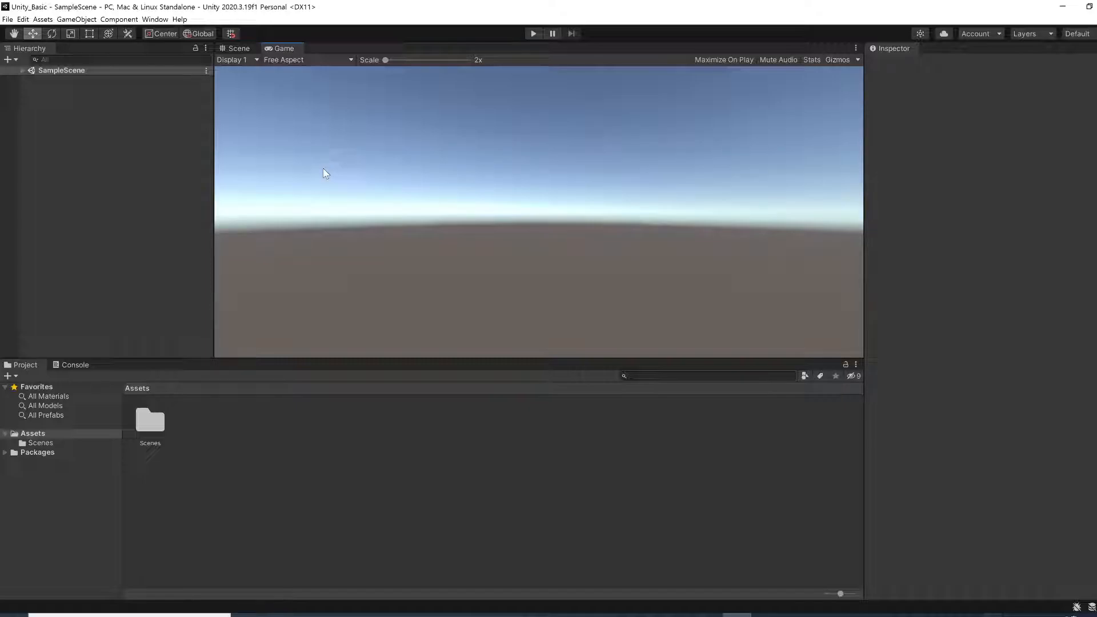
click(244, 49)
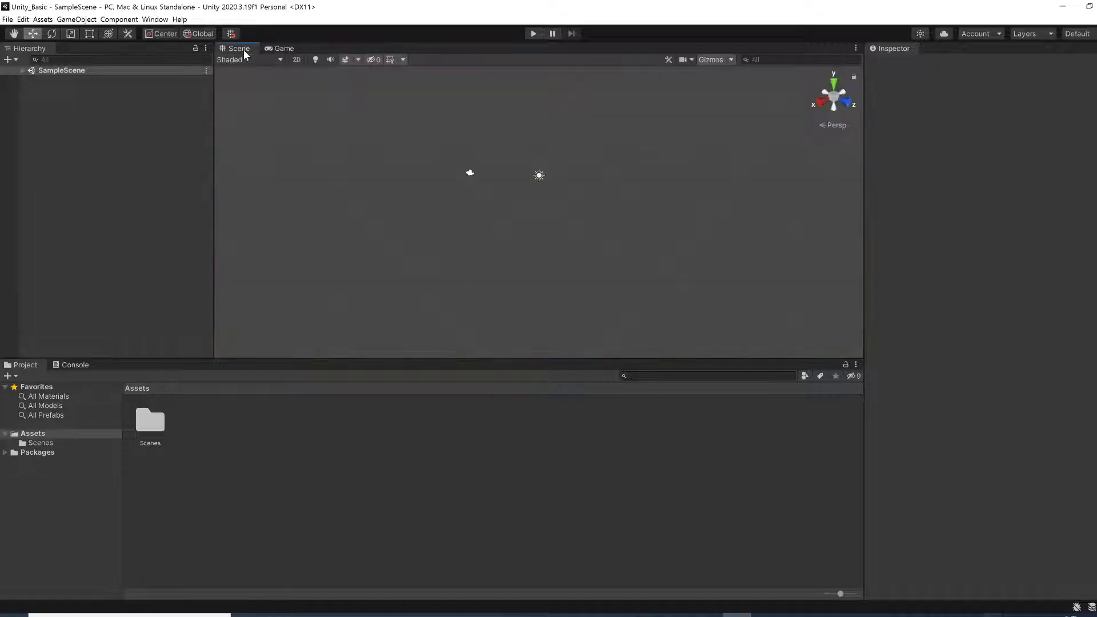
click(276, 54)
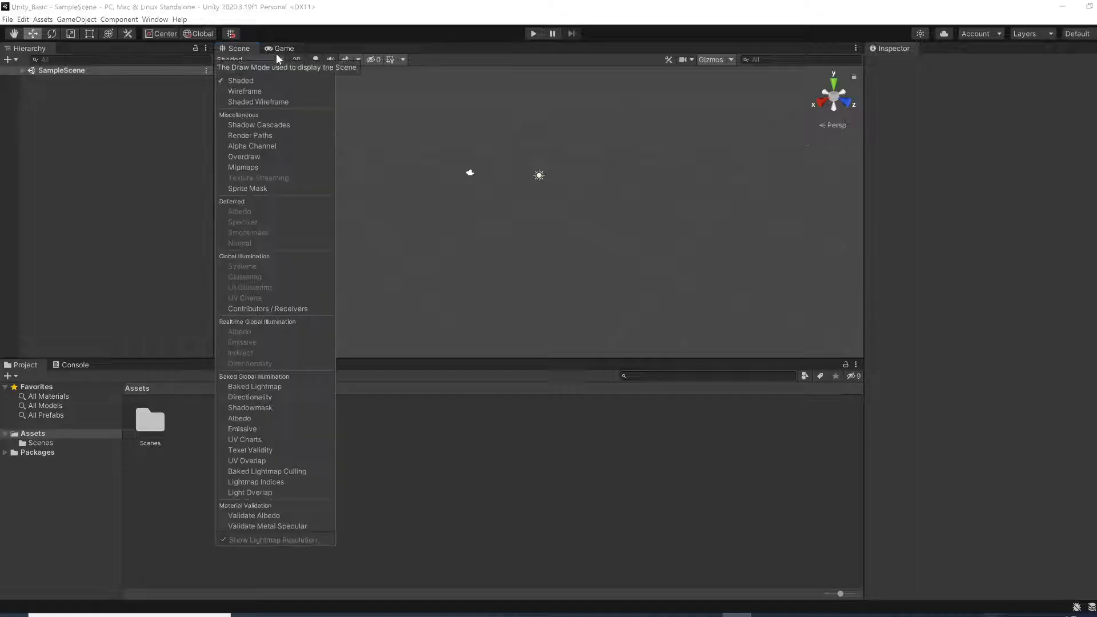
click(276, 50)
mouse_move(250, 48)
mouse_down()
mouse_move(269, 49)
mouse_move(234, 45)
mouse_up()
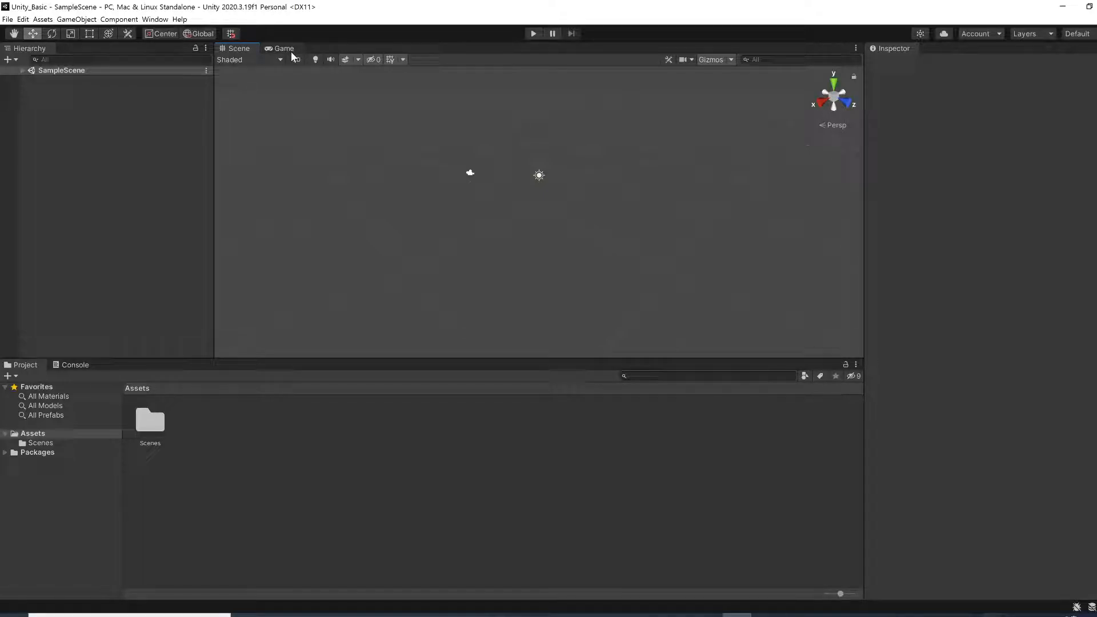
Dock the Hierarchy as a full-height column between the Scene view and the Inspector, and widen it.
click(25, 53)
drag(23, 49, 599, 137)
drag(748, 135, 905, 72)
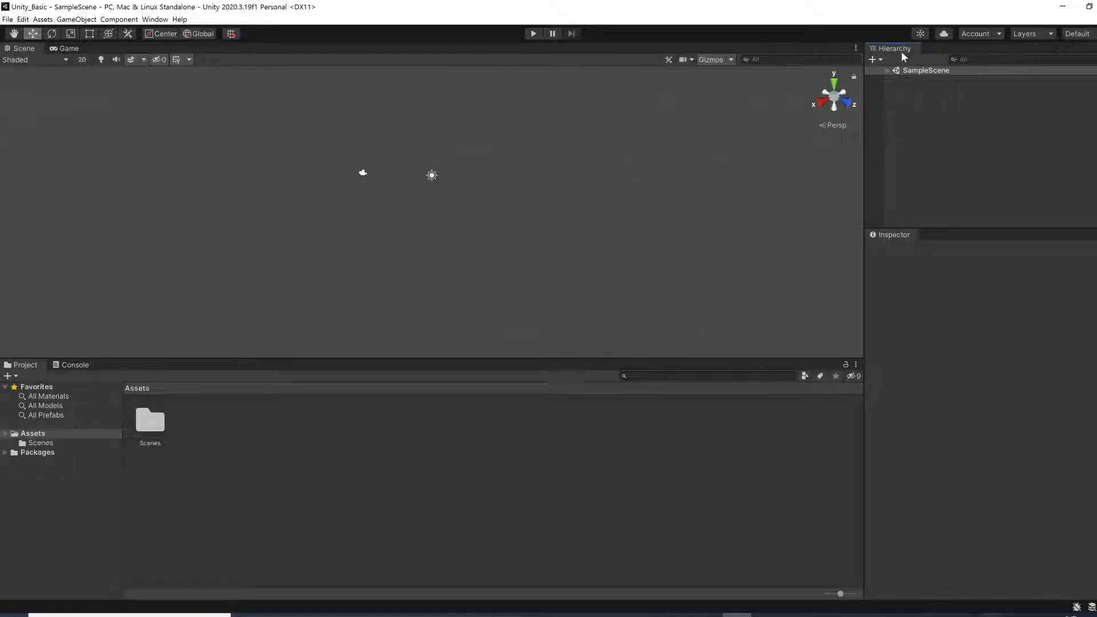
drag(898, 49, 875, 327)
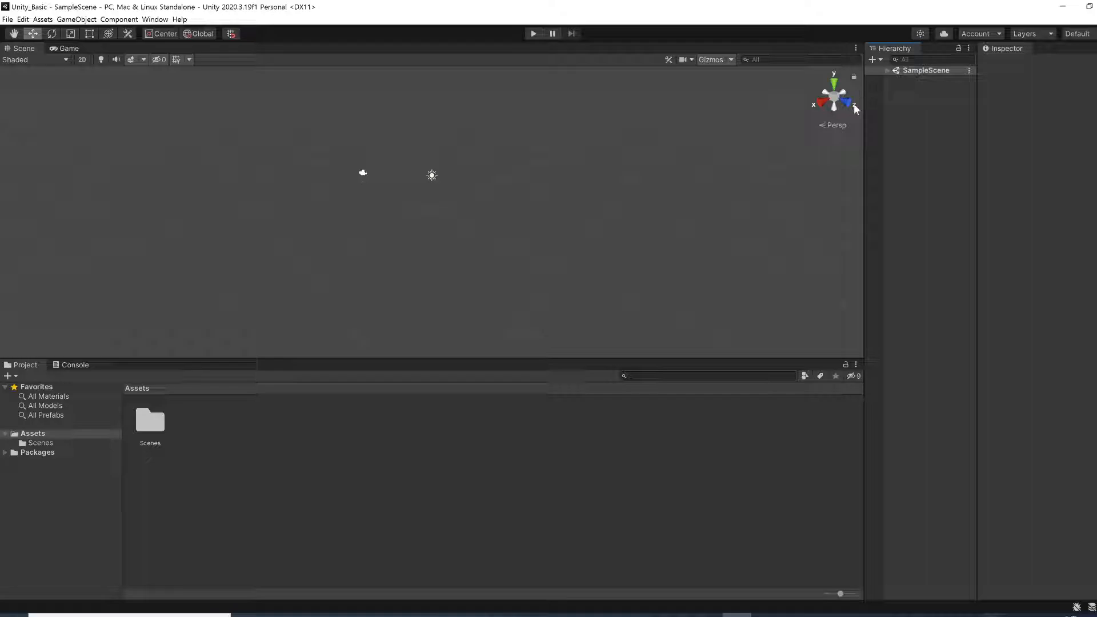
drag(864, 111, 622, 104)
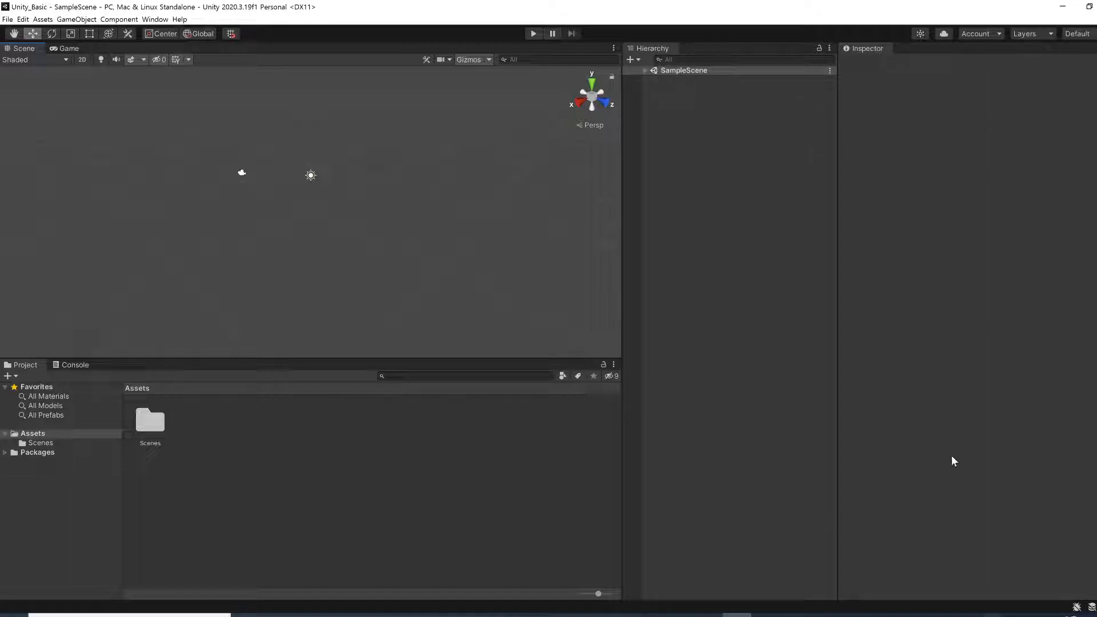
drag(838, 323, 883, 321)
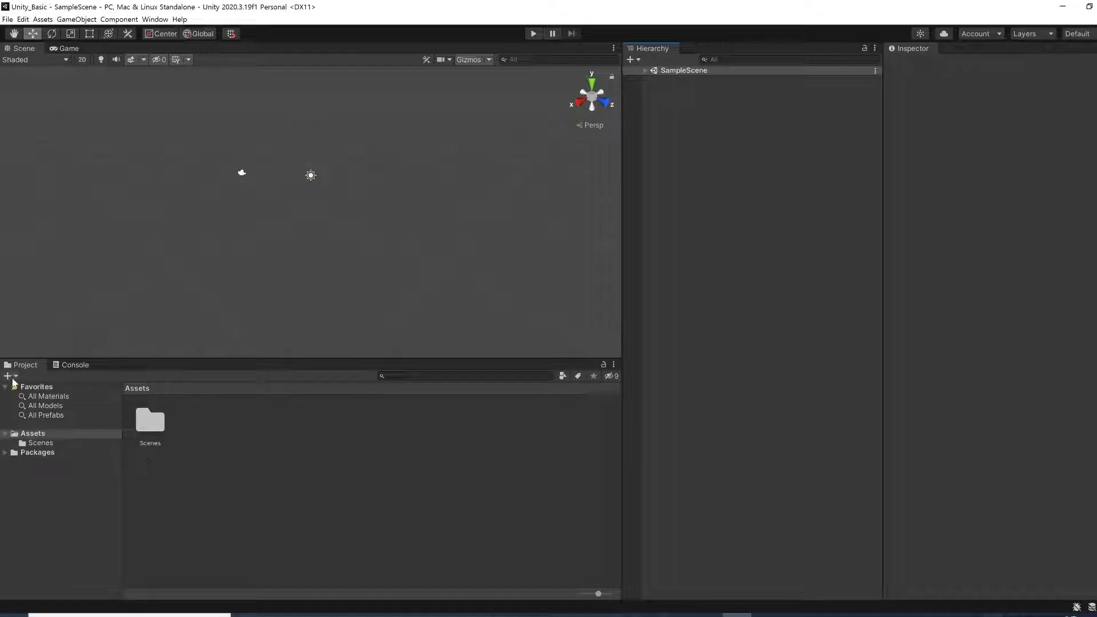
Dock the Project panel below the Hierarchy and the Console below the Inspector.
drag(18, 369, 642, 454)
drag(626, 402, 740, 548)
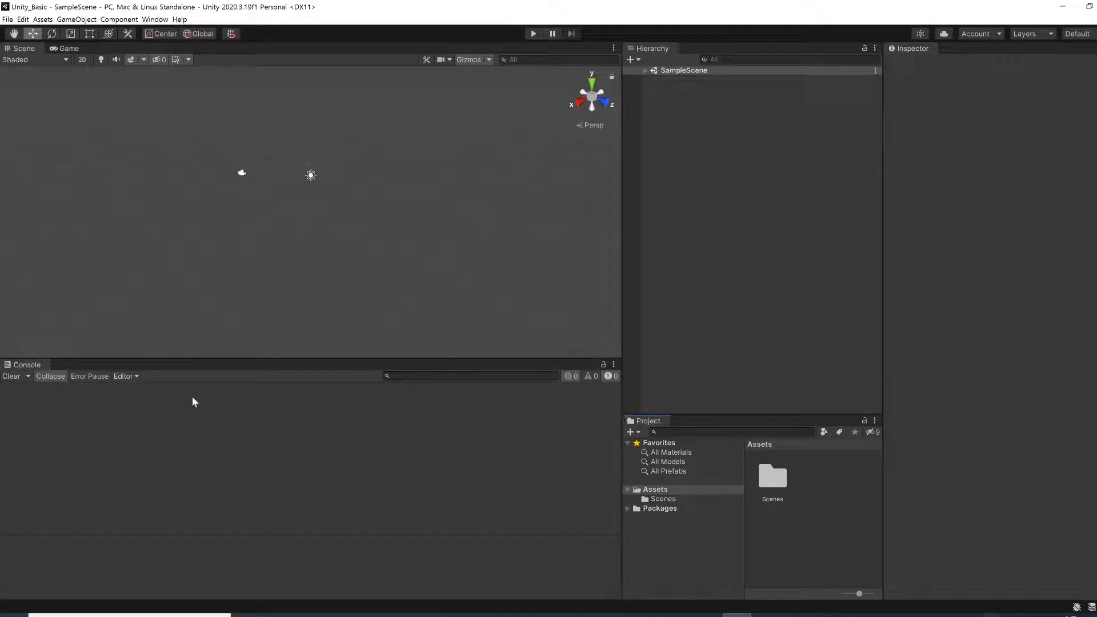
drag(23, 366, 968, 506)
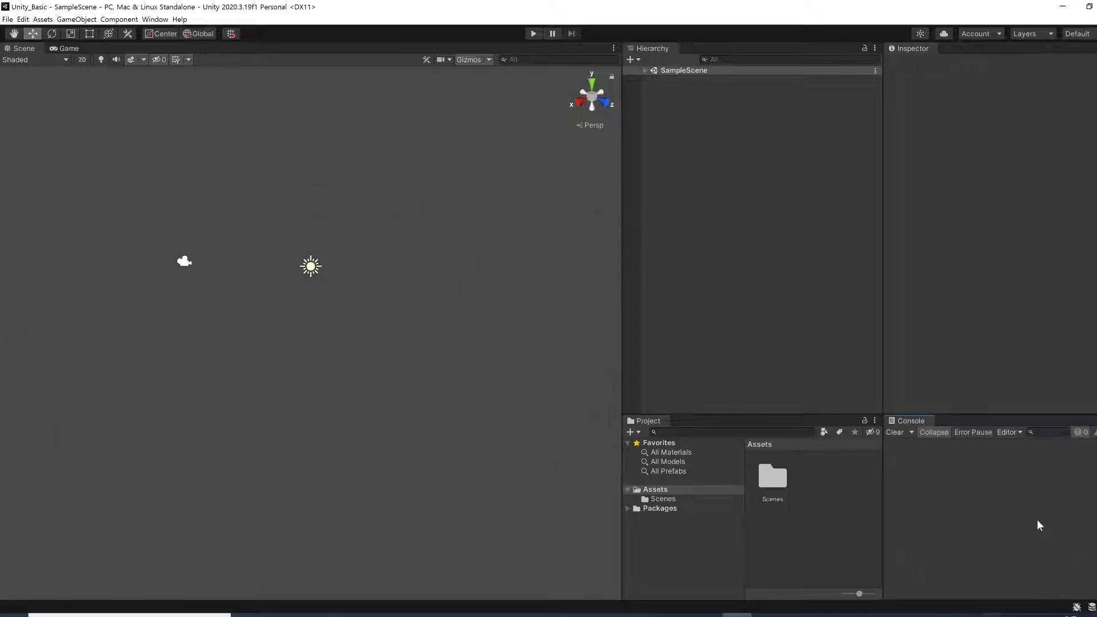
Make the Project and Console panels taller, narrow the Project folder tree, and narrow the Scene view to widen the other columns.
drag(703, 416, 718, 347)
drag(981, 416, 994, 350)
drag(745, 464, 694, 465)
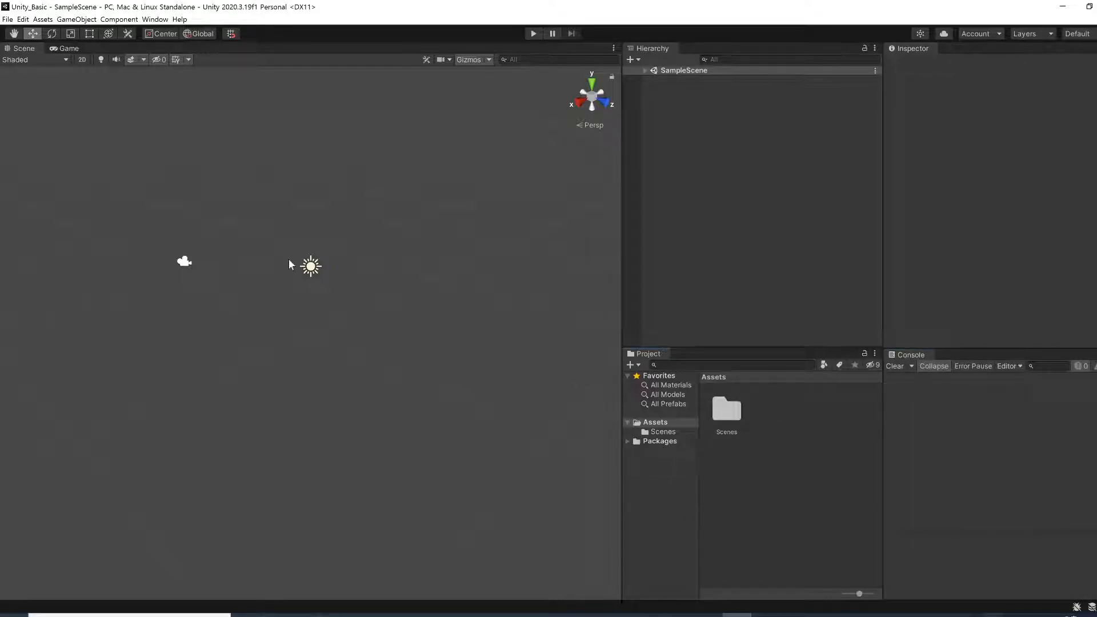
drag(620, 258, 501, 255)
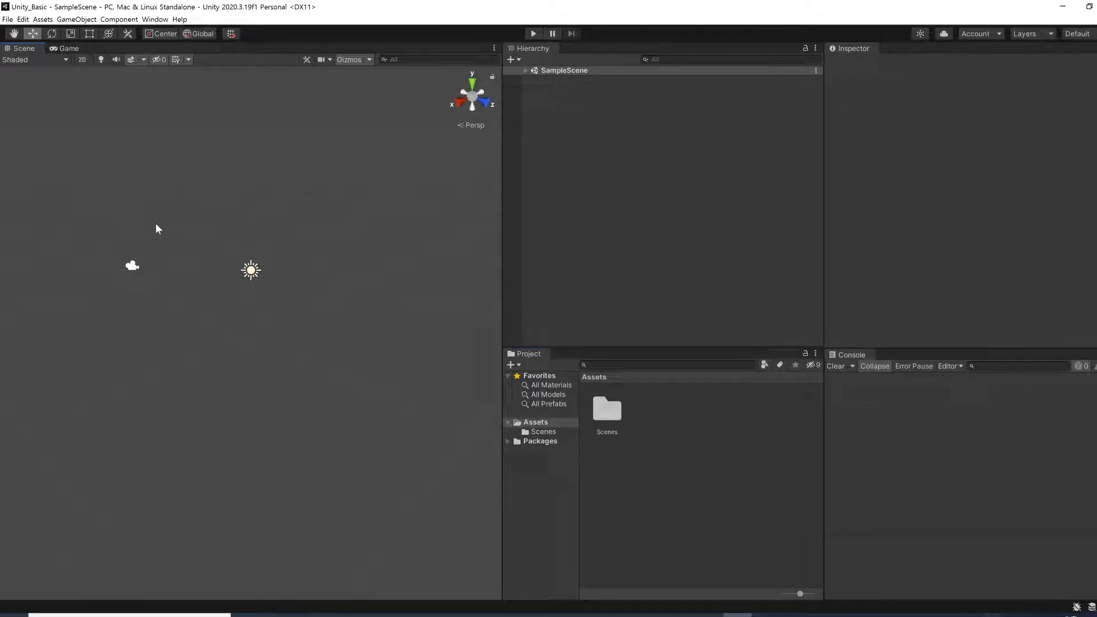
Dock the Game view below the Scene view and level its upper edge with the Project and Console panels.
drag(65, 49, 142, 454)
drag(155, 416, 171, 351)
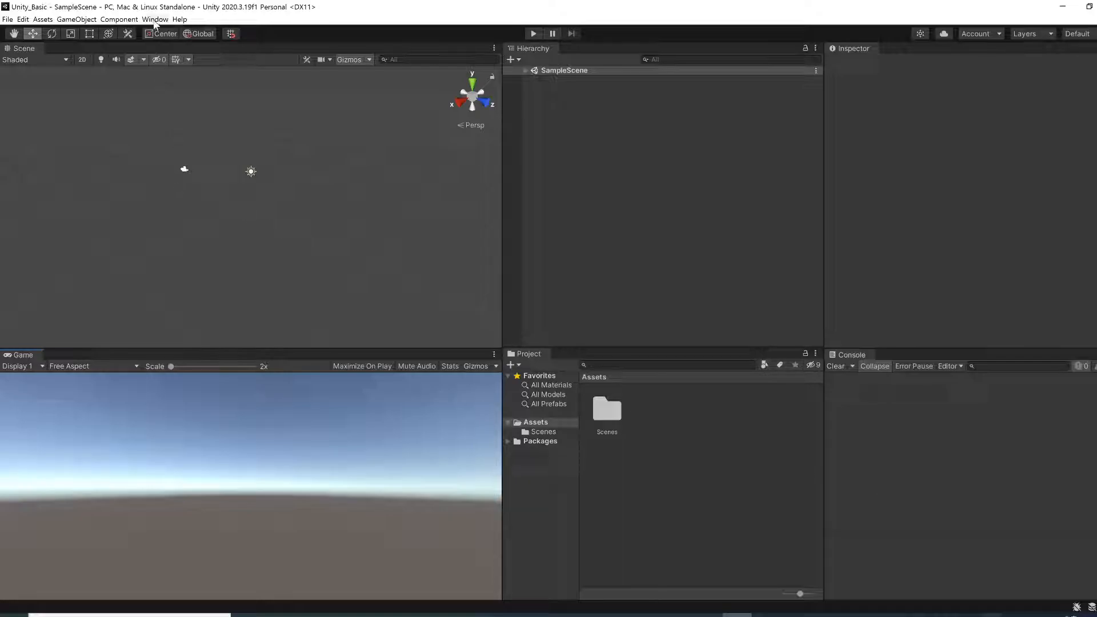
Save the current editor layout as CustomLayout.
click(155, 20)
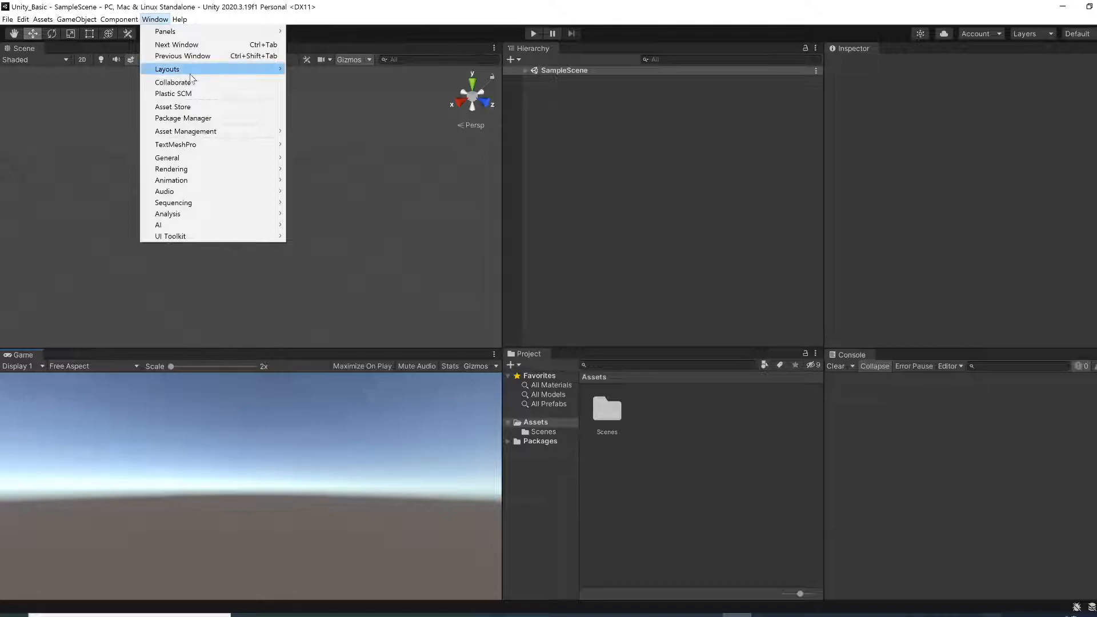
mouse_move(190, 73)
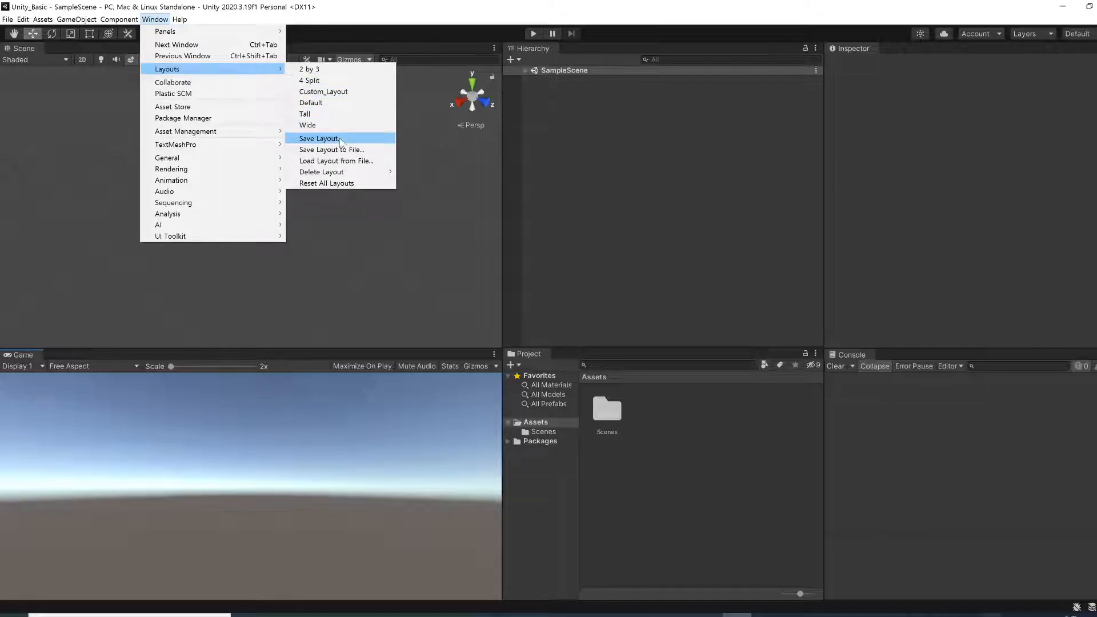
click(340, 140)
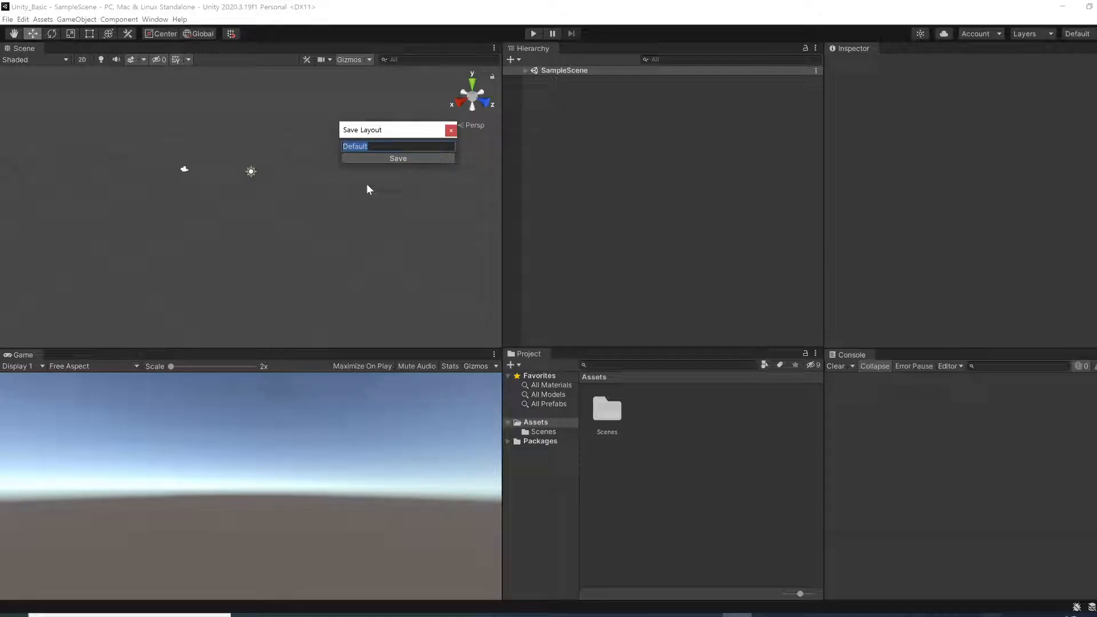
text(Custo)
text(m)
key(BackSpace)
text(stomLayout)
key(Return)
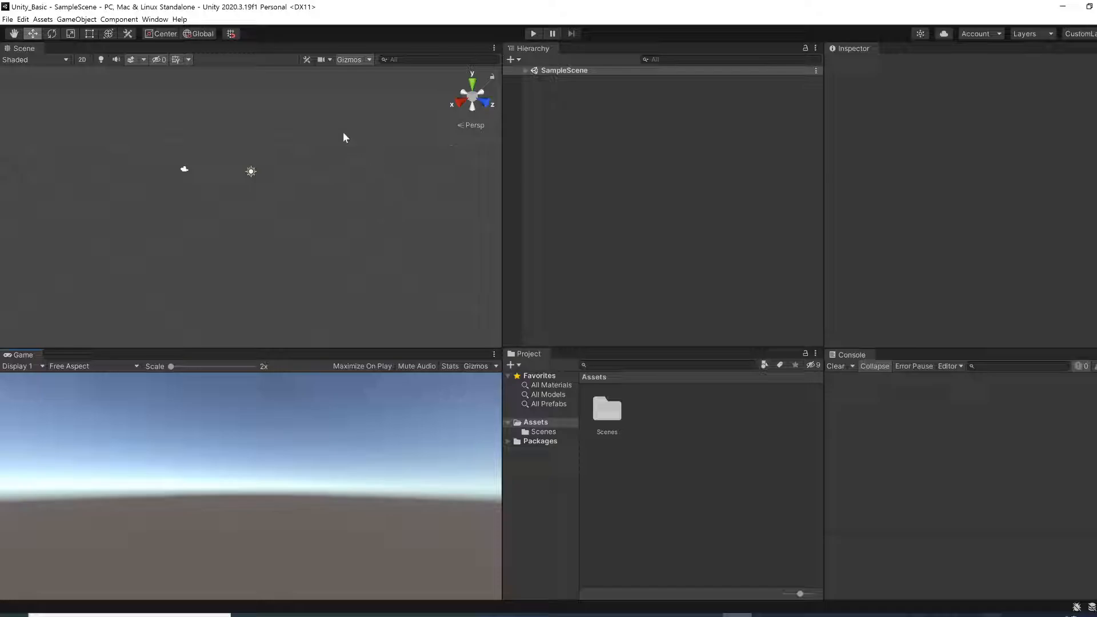
Check the list of saved editor layouts for CustomLayout and close the list.
click(162, 20)
mouse_move(167, 69)
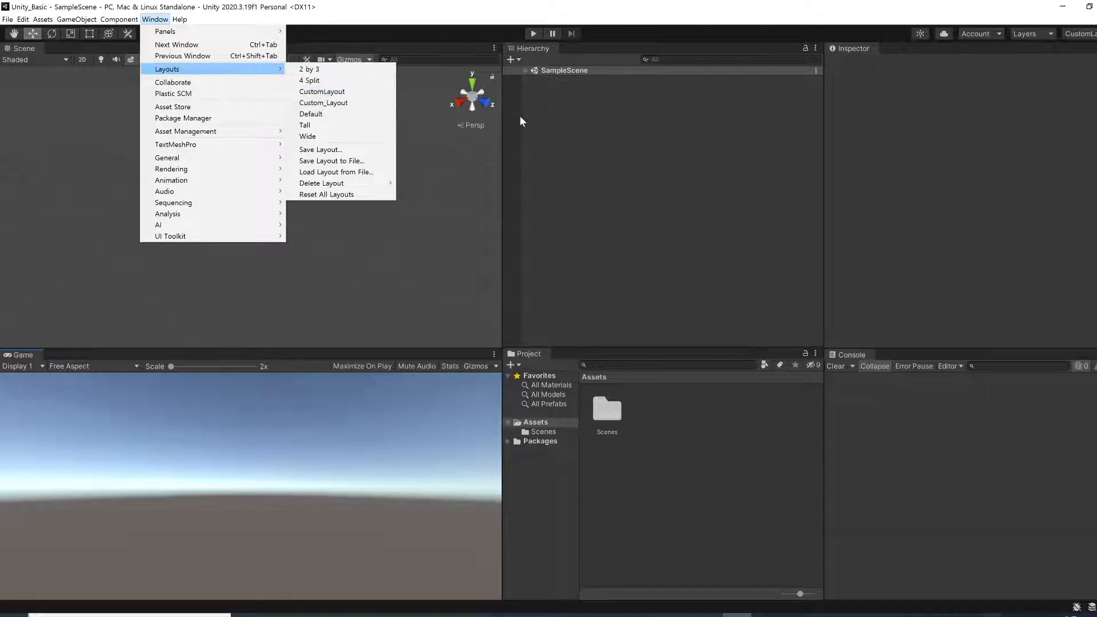
click(566, 137)
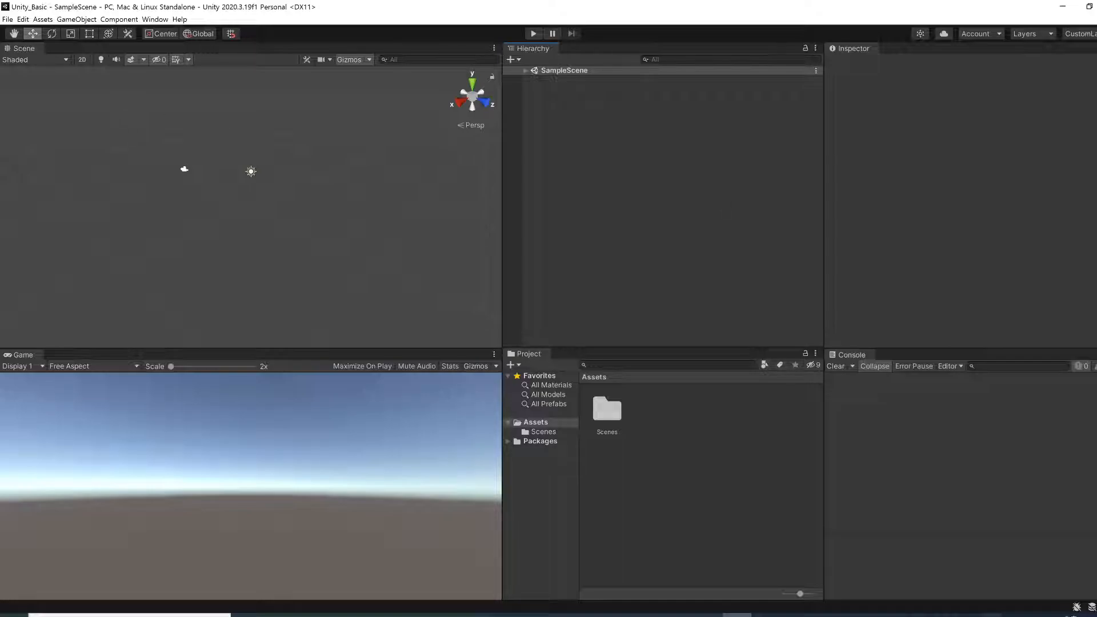
key(alt+Tab)
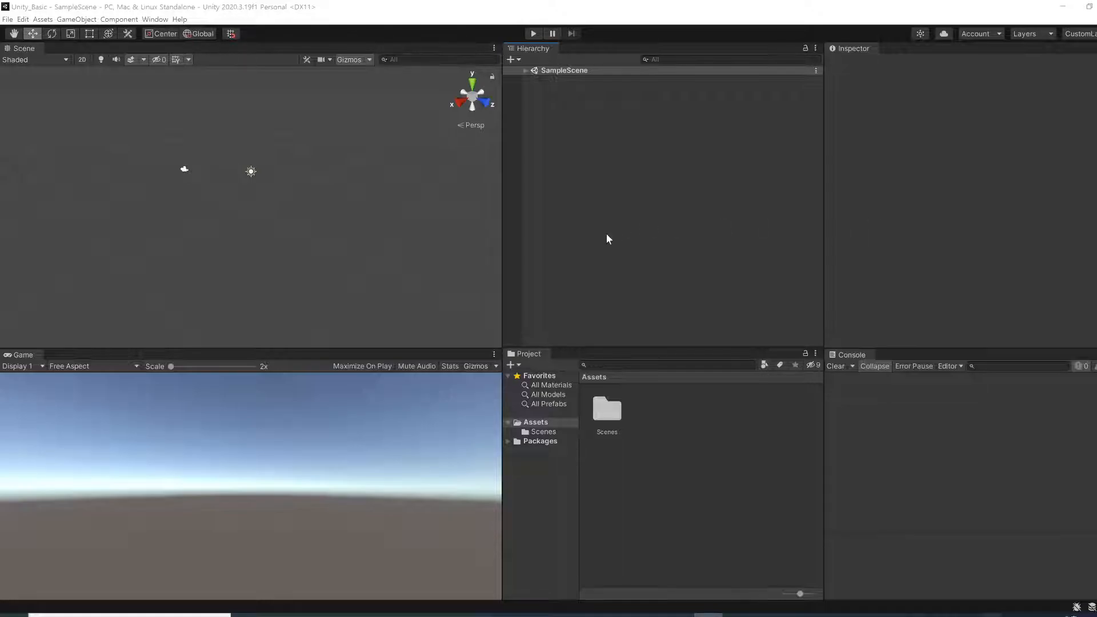
Expand SampleScene and inspect the Main Camera and Directional Light, framing each in the Scene view and finishing on the Main Camera.
click(526, 71)
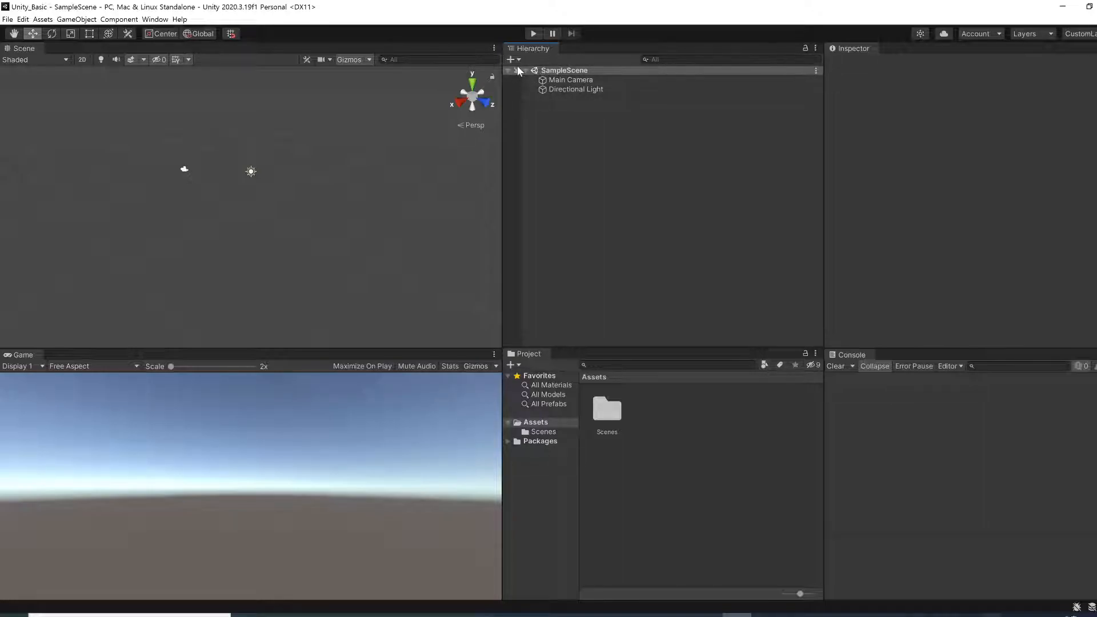
click(546, 82)
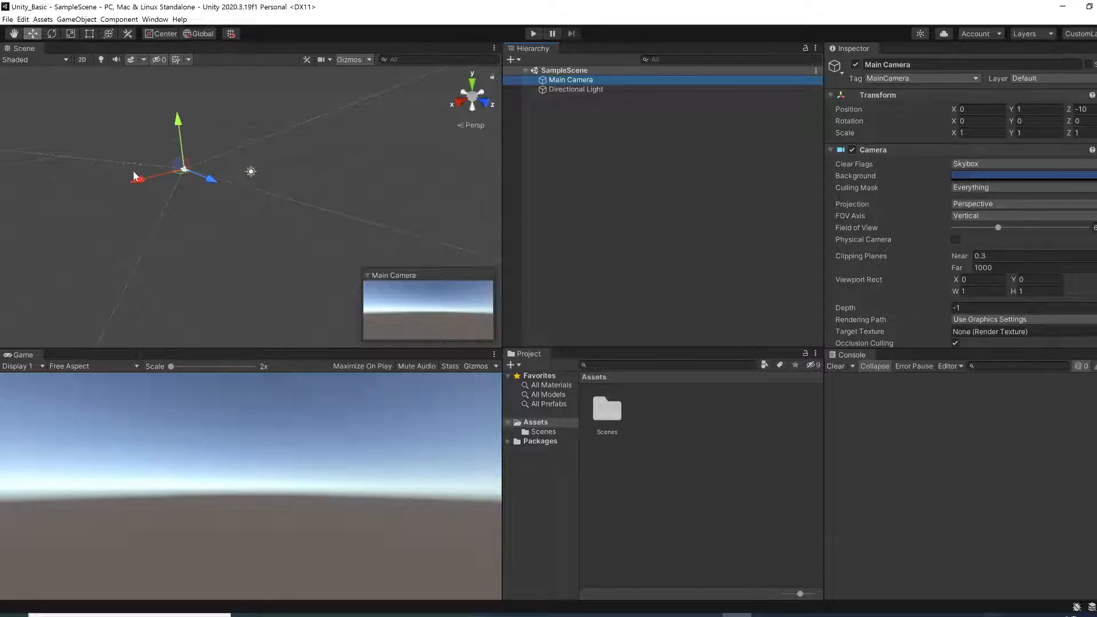
double_click(564, 84)
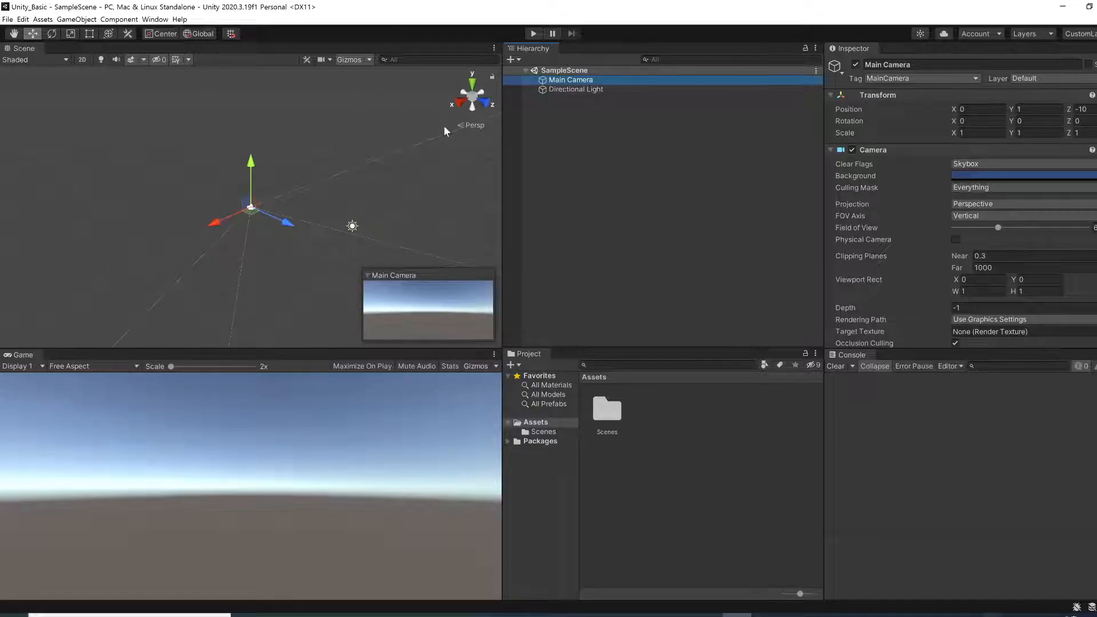
click(610, 89)
click(610, 79)
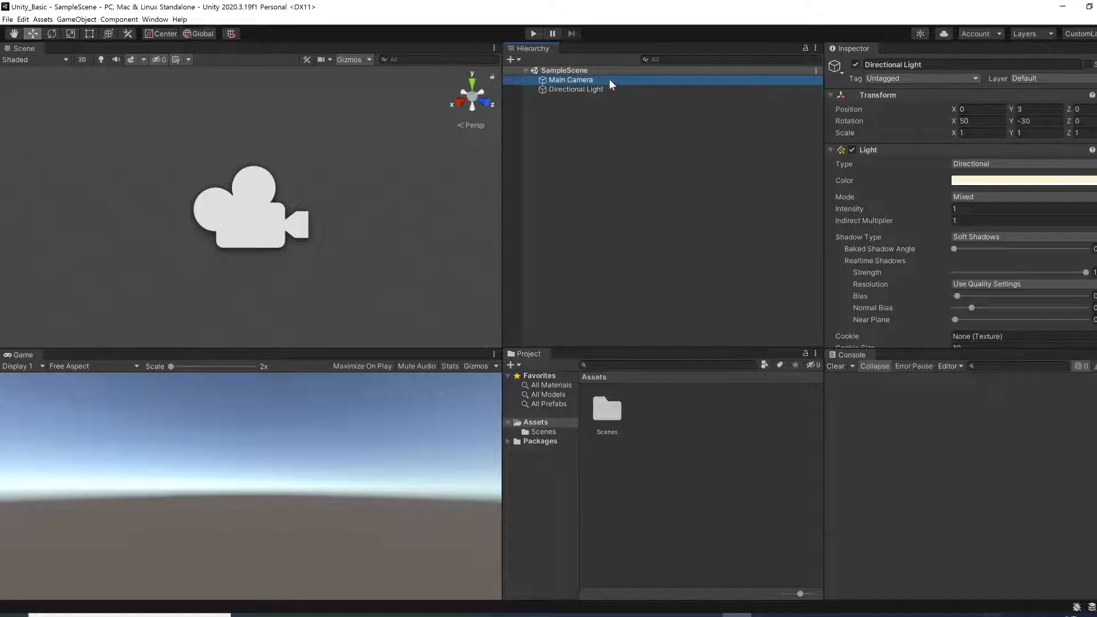
click(569, 89)
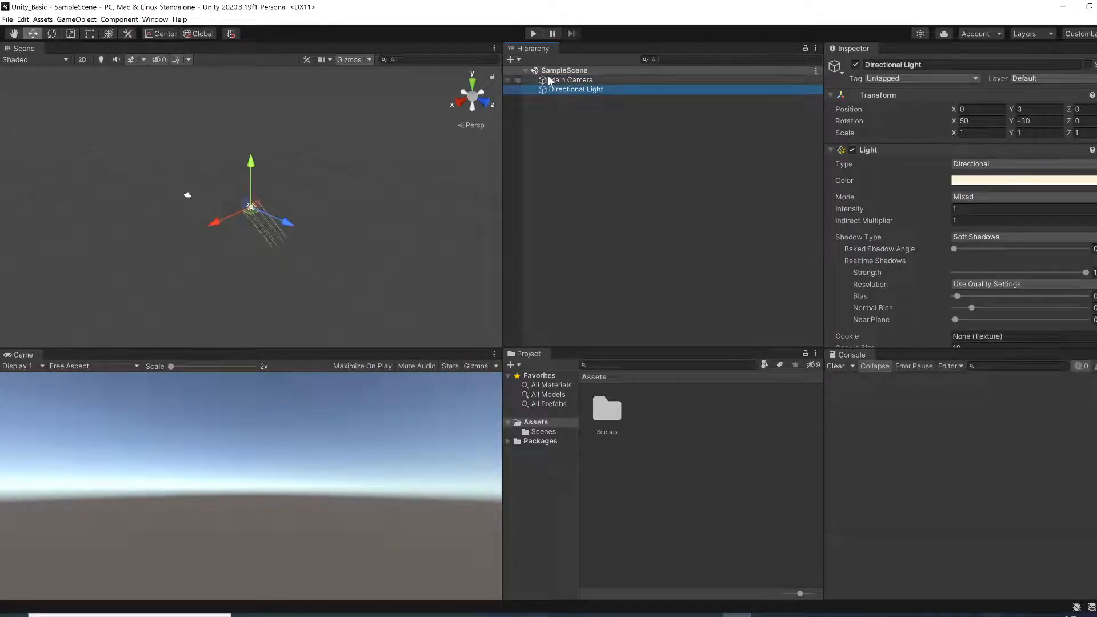
click(549, 80)
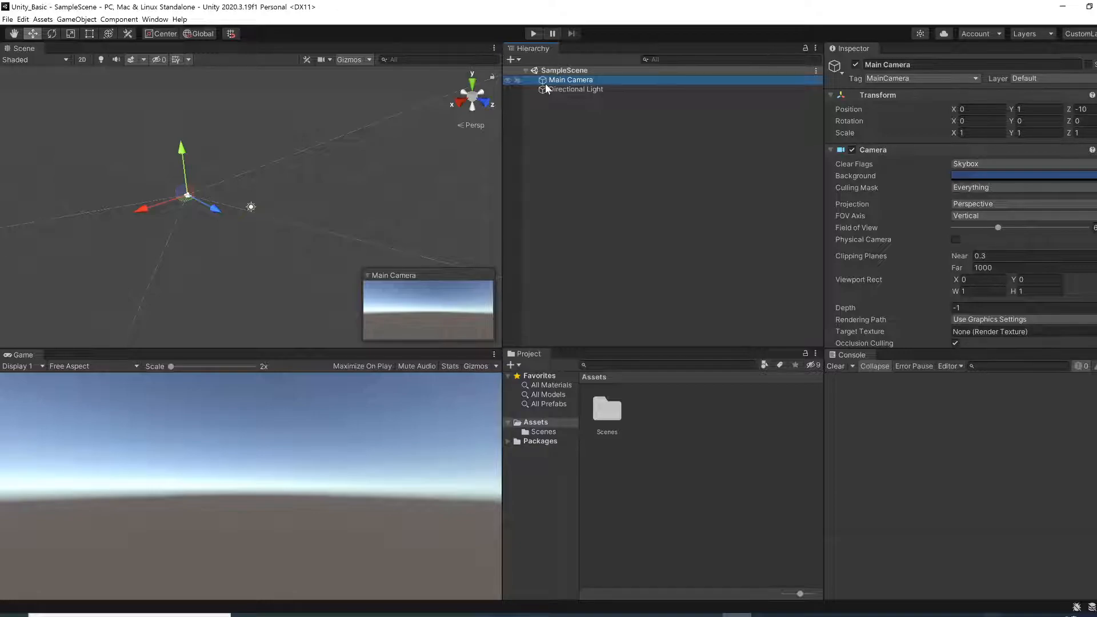
key(f)
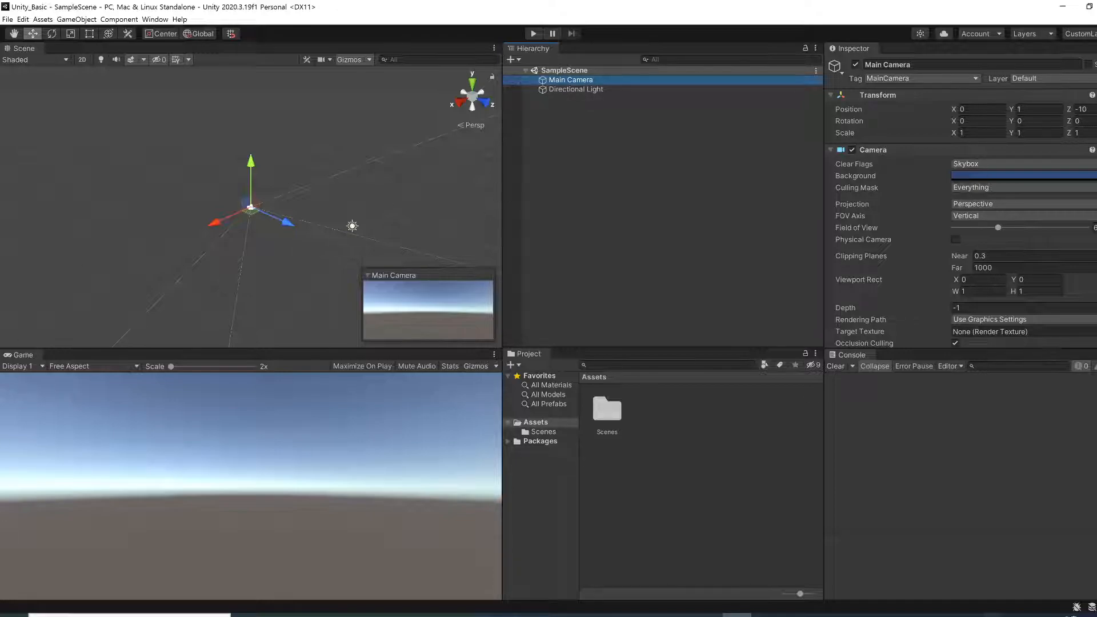
Try deleting the Main Camera from the scene, and restore it above the Directional Light in the Hierarchy.
right_click(575, 84)
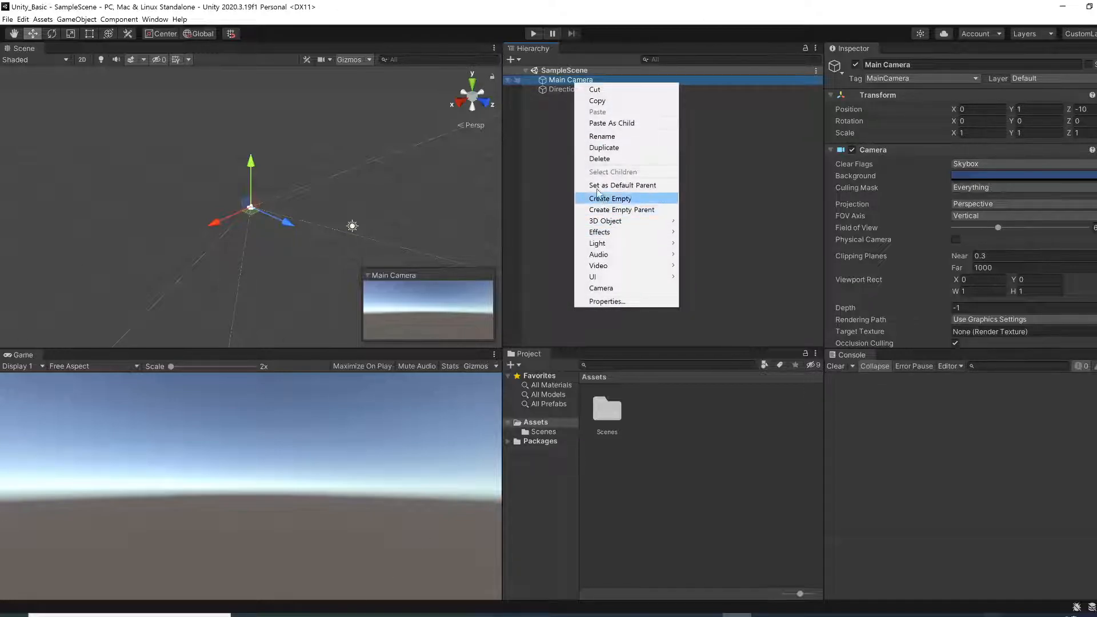
click(594, 159)
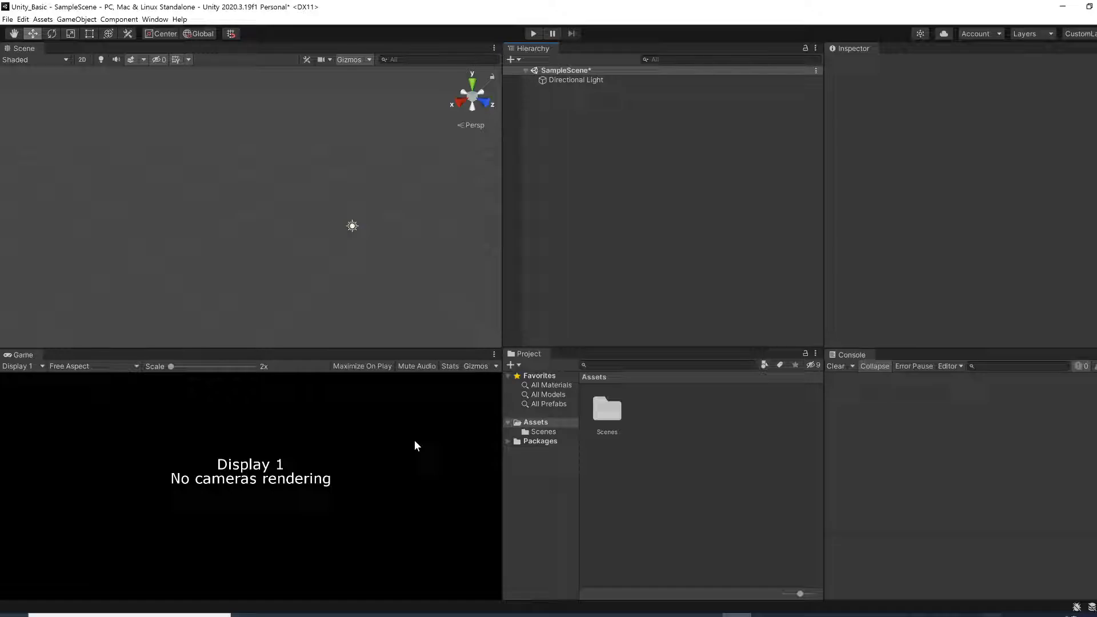
key(ctrl+z)
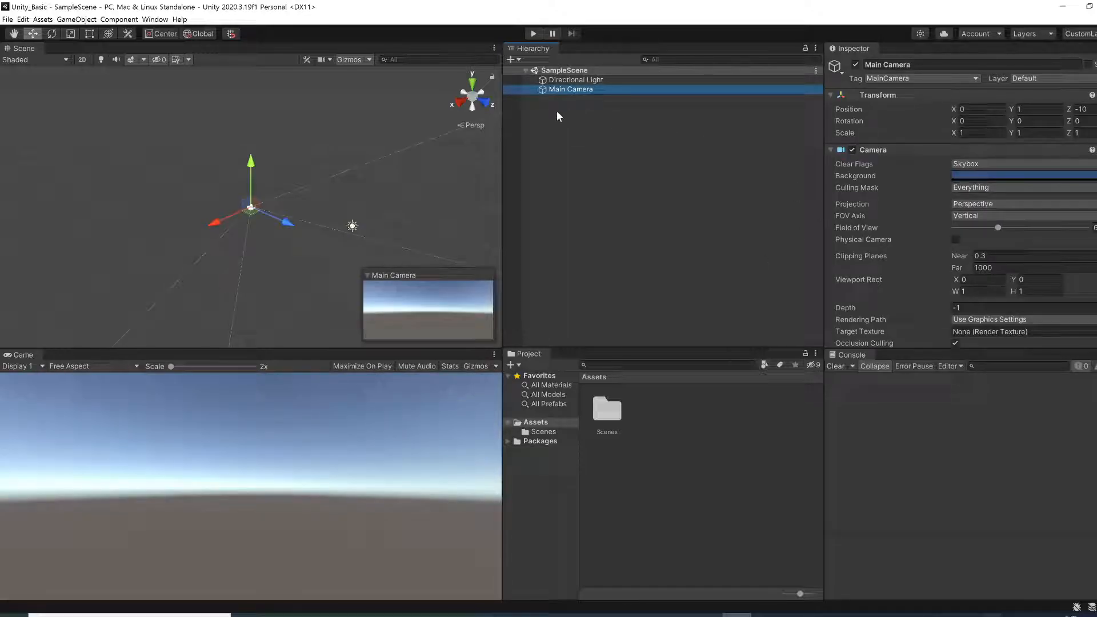
click(573, 95)
drag(572, 89, 579, 77)
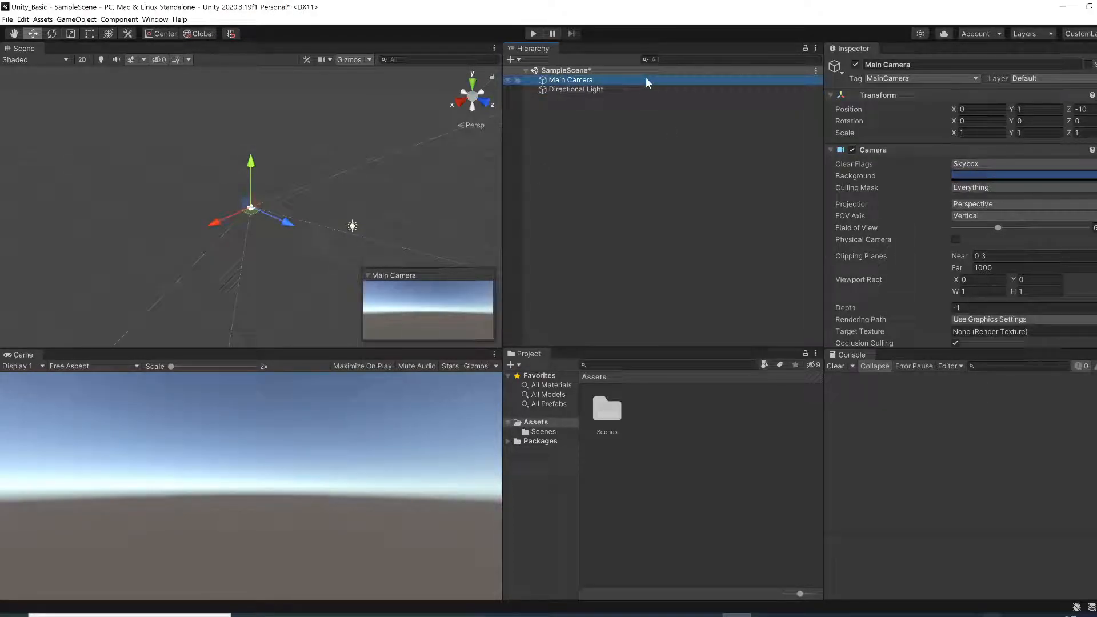
right_click(583, 116)
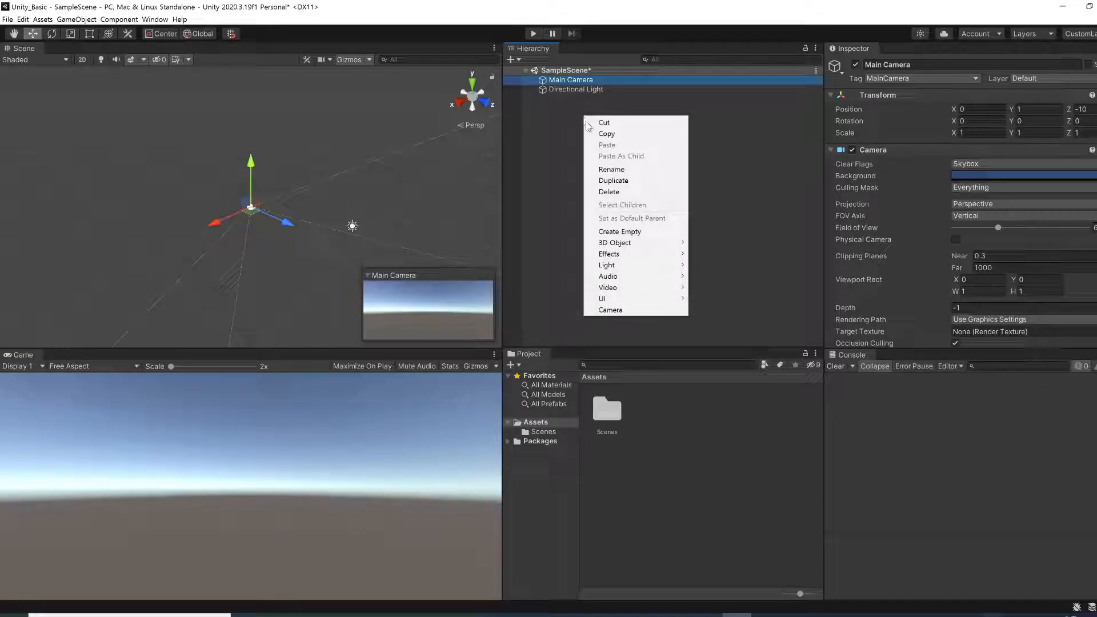
mouse_move(625, 245)
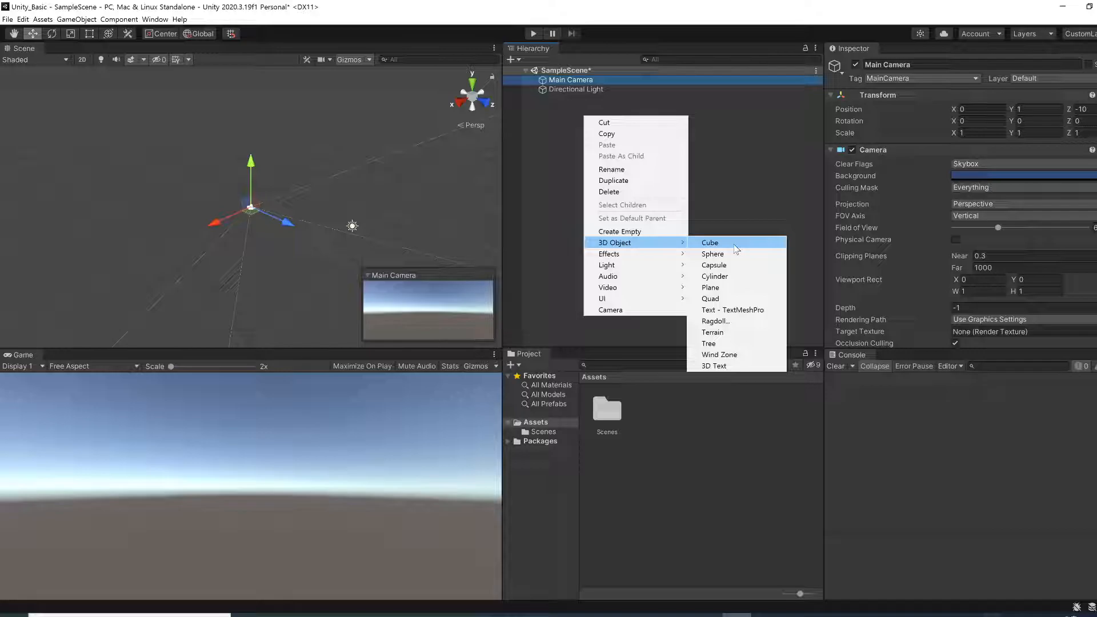
click(558, 128)
right_click(558, 128)
mouse_move(594, 255)
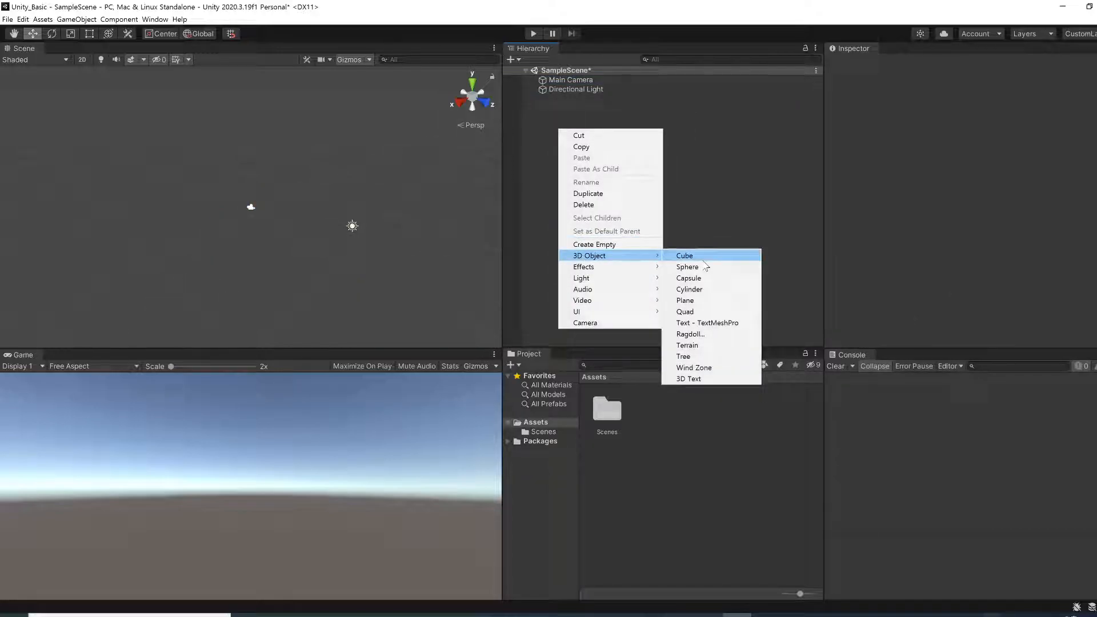
Add a 3D Cube to SampleScene and look through its components in the Inspector, down to the Box Collider and material.
click(516, 59)
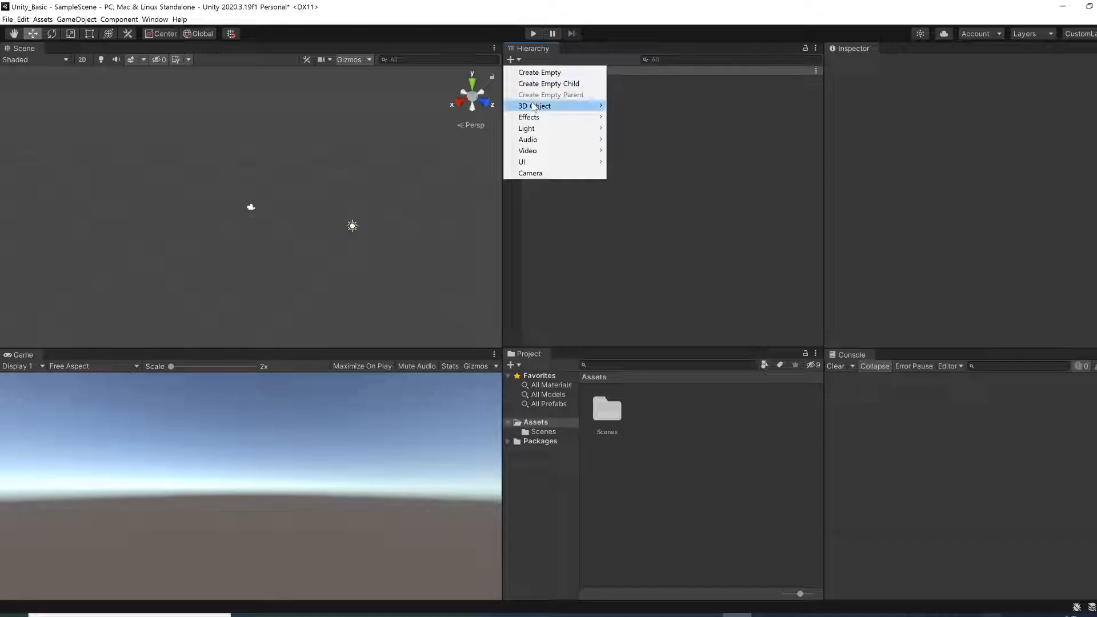
mouse_move(578, 106)
click(647, 108)
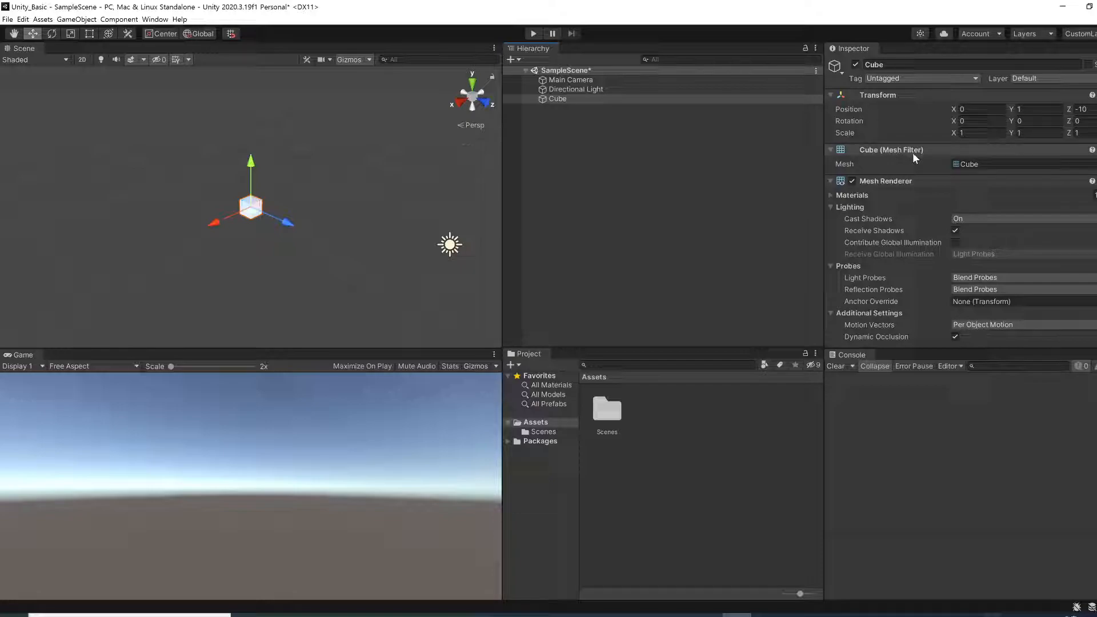
scroll(909, 234, down, 3)
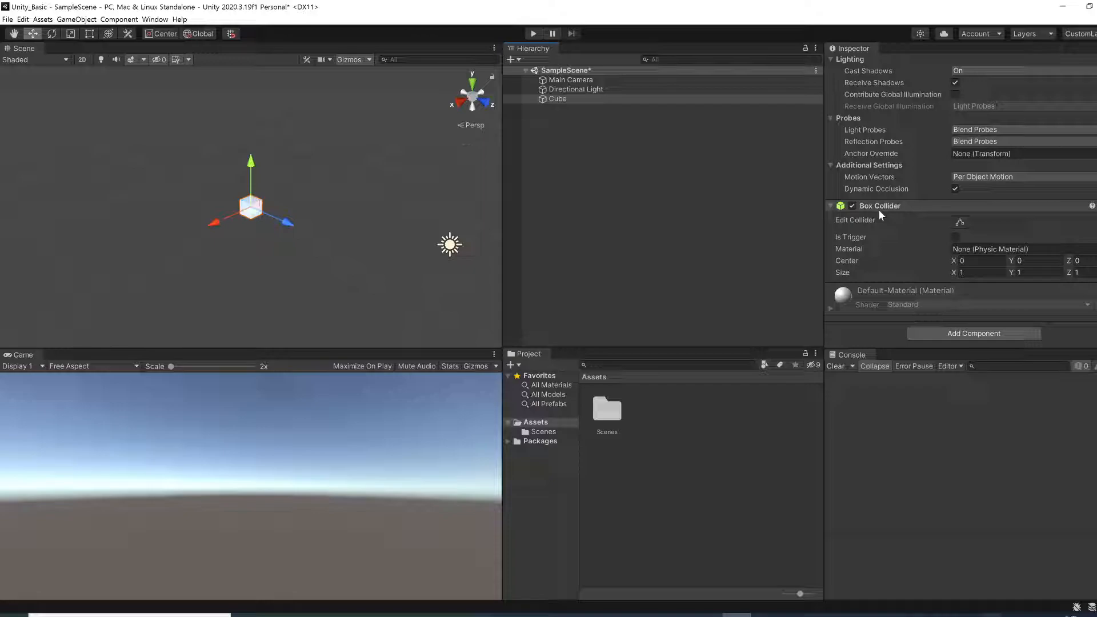
scroll(879, 210, up, 3)
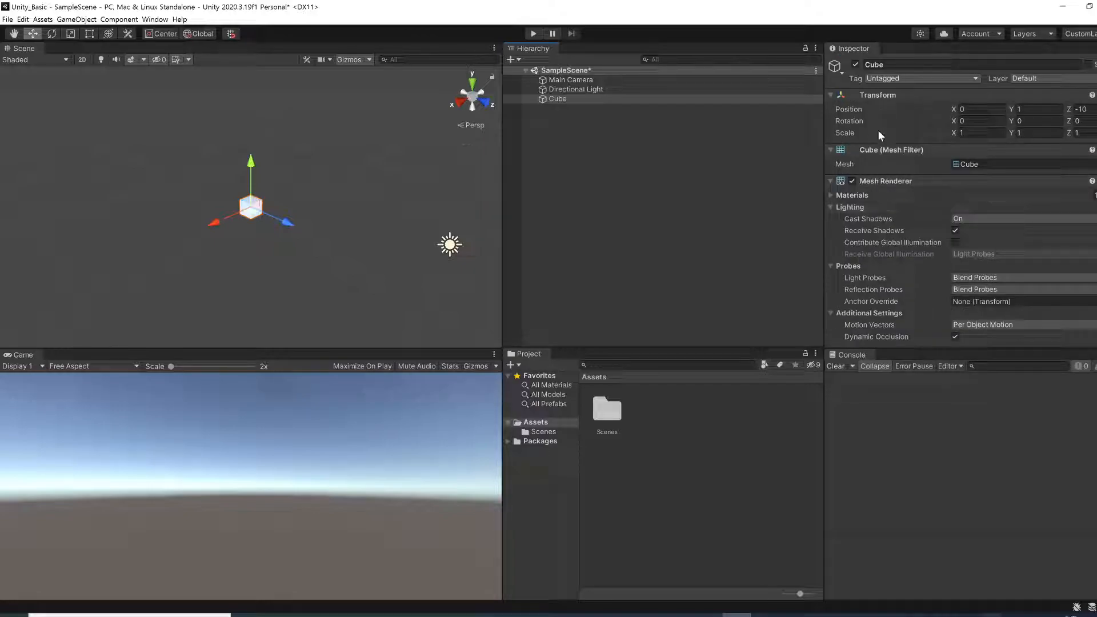
scroll(878, 274, down, 3)
scroll(878, 274, up, 3)
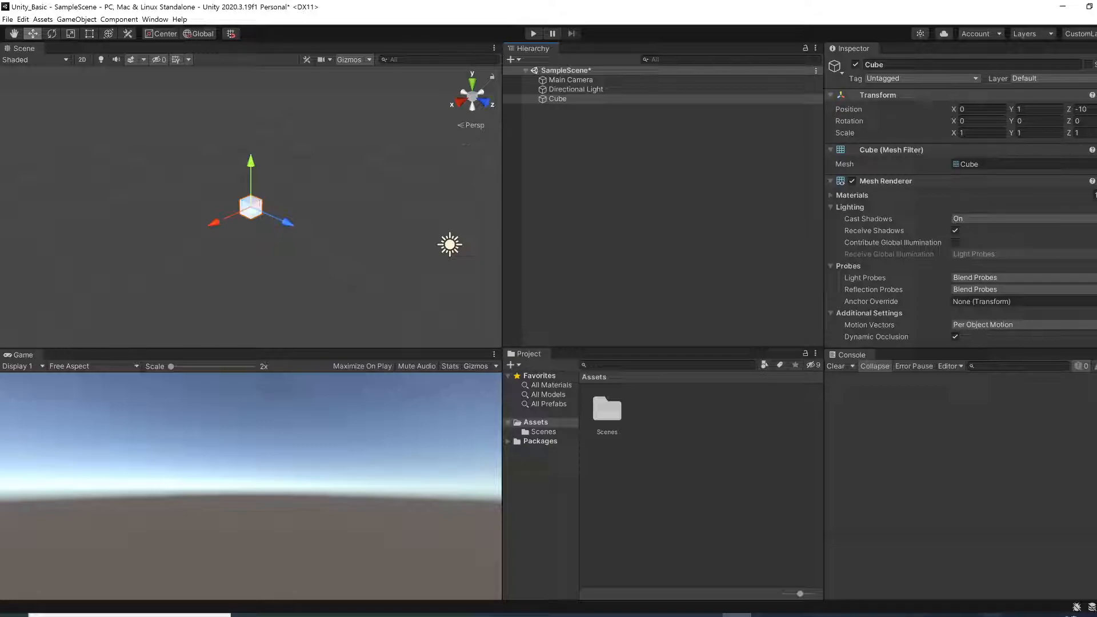
Reset the Cube's Transform, bring the Cube near the middle of the Scene view, and review its components.
click(1095, 95)
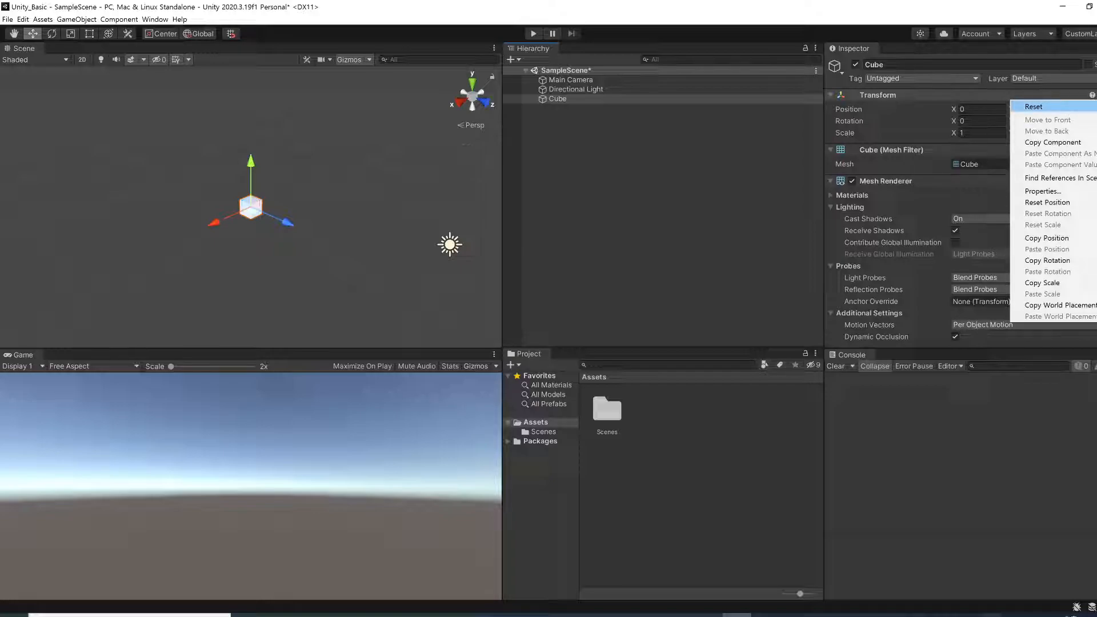
click(1033, 107)
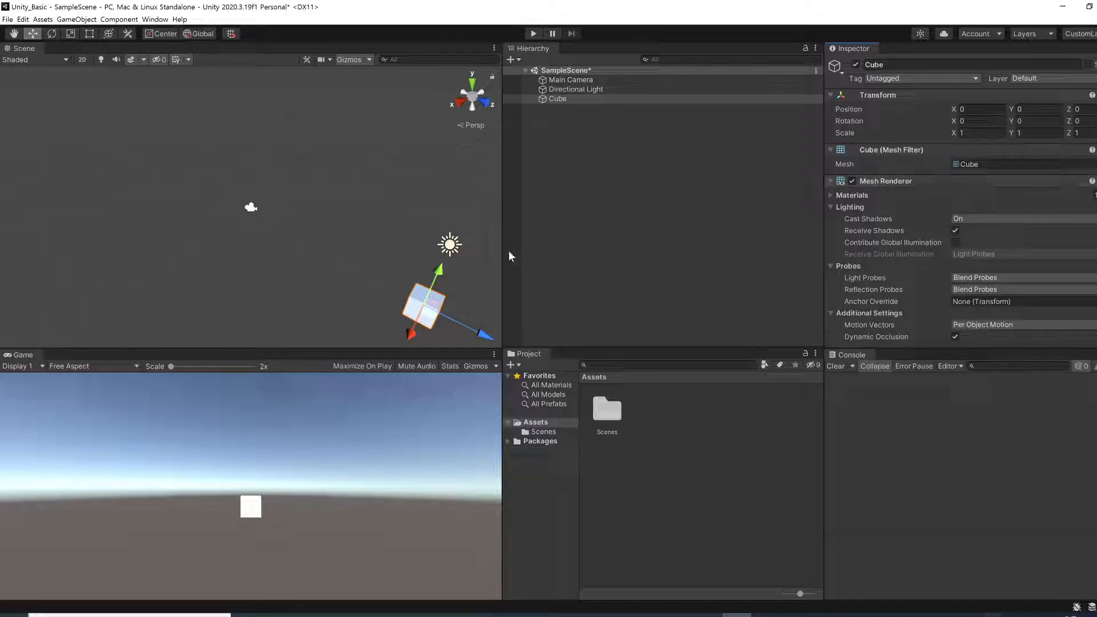
middle_drag(378, 247, 338, 125)
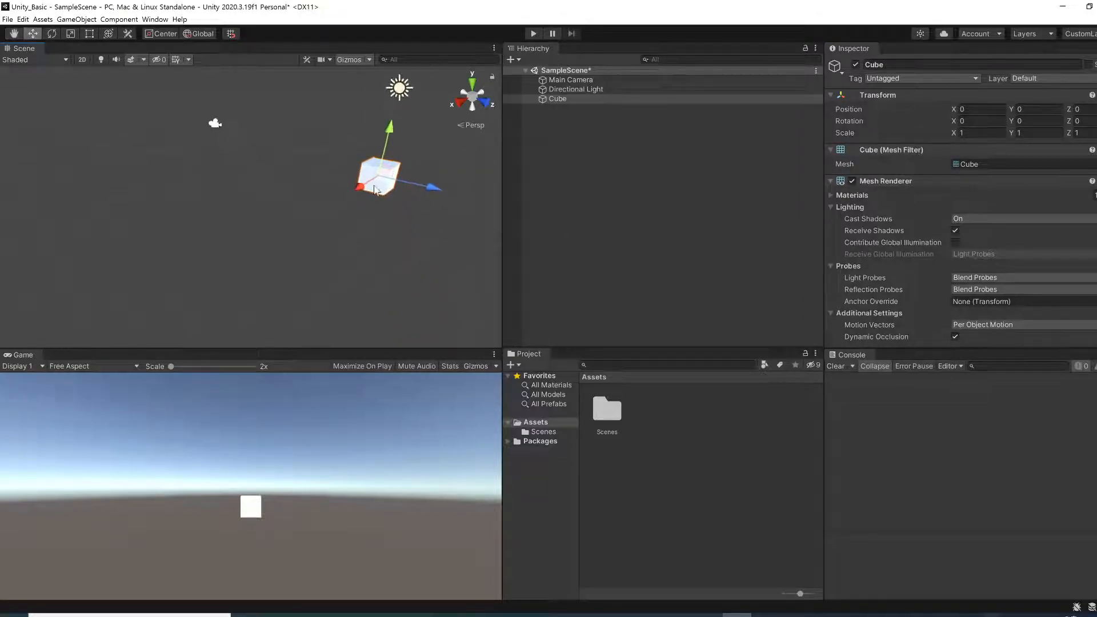
middle_drag(398, 225, 319, 277)
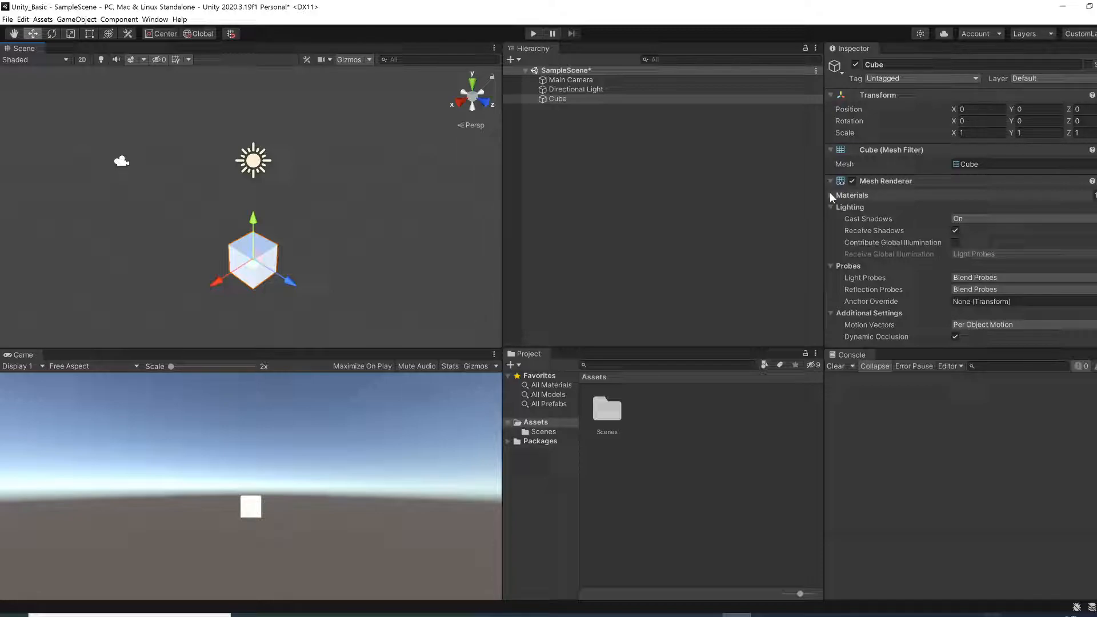
scroll(921, 231, down, 5)
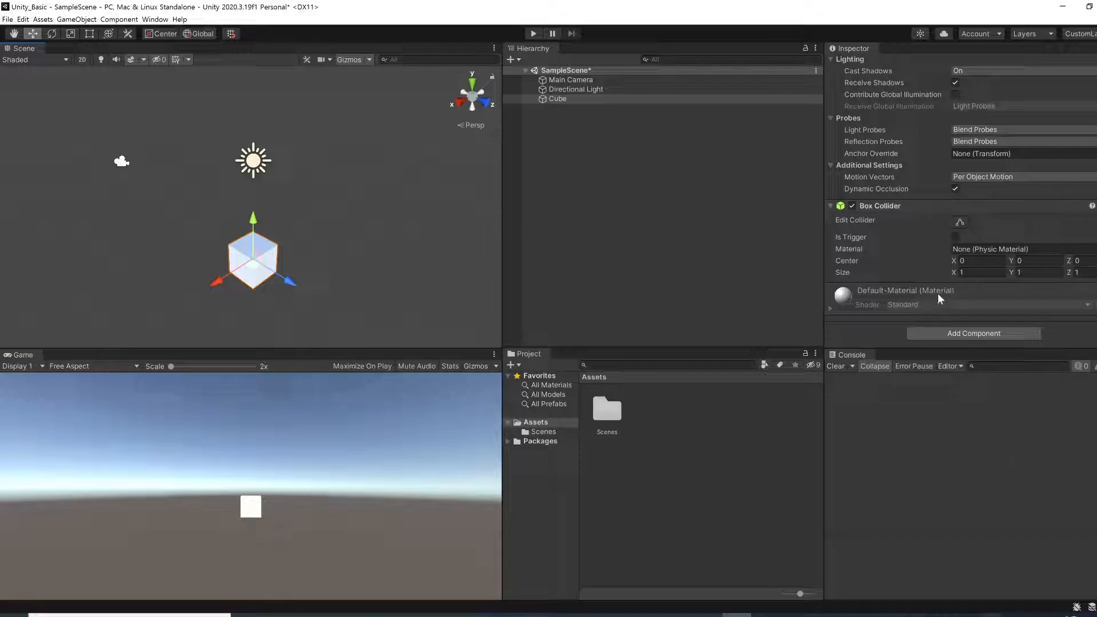
scroll(938, 298, up, 5)
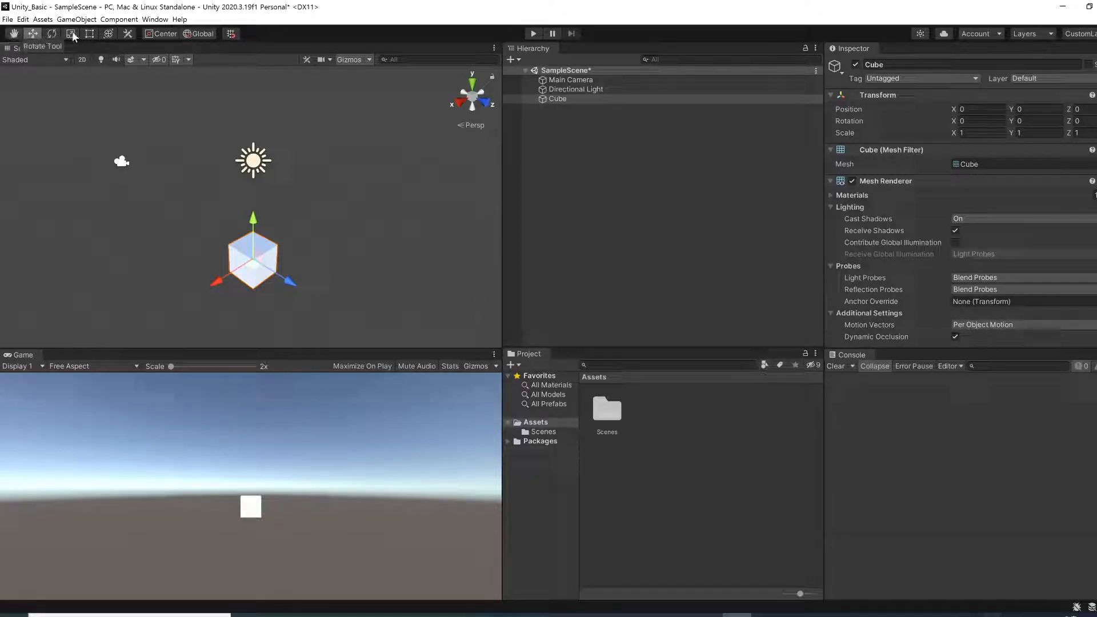
Pan around the Scene view with the Hand tool, keeping the Cube, the light and the camera in sight.
click(12, 36)
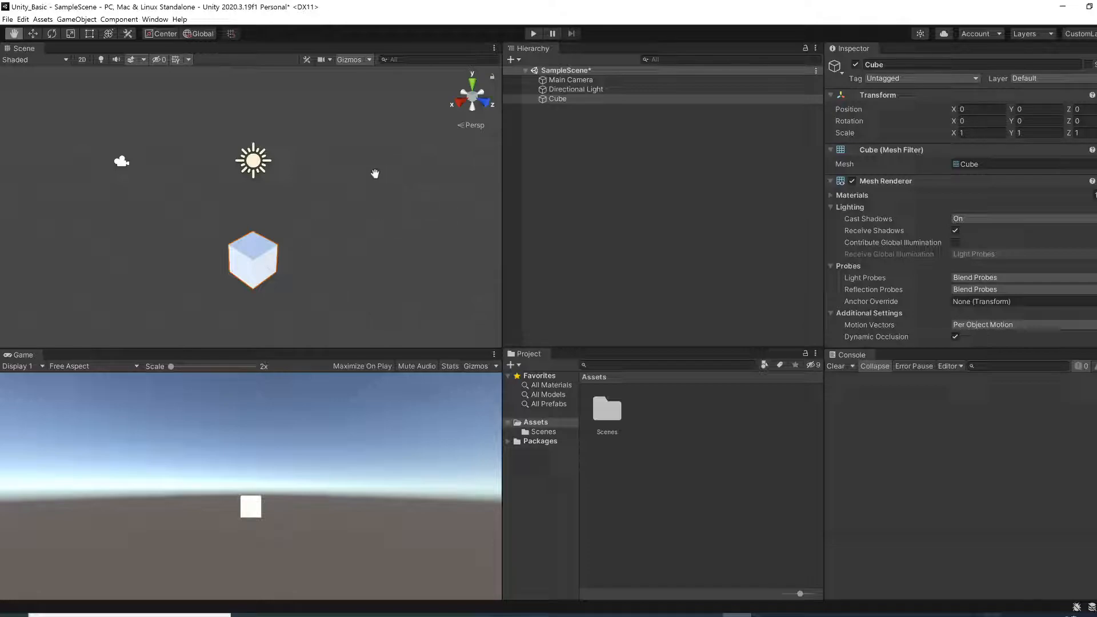
drag(173, 154, 383, 218)
drag(305, 181, 315, 232)
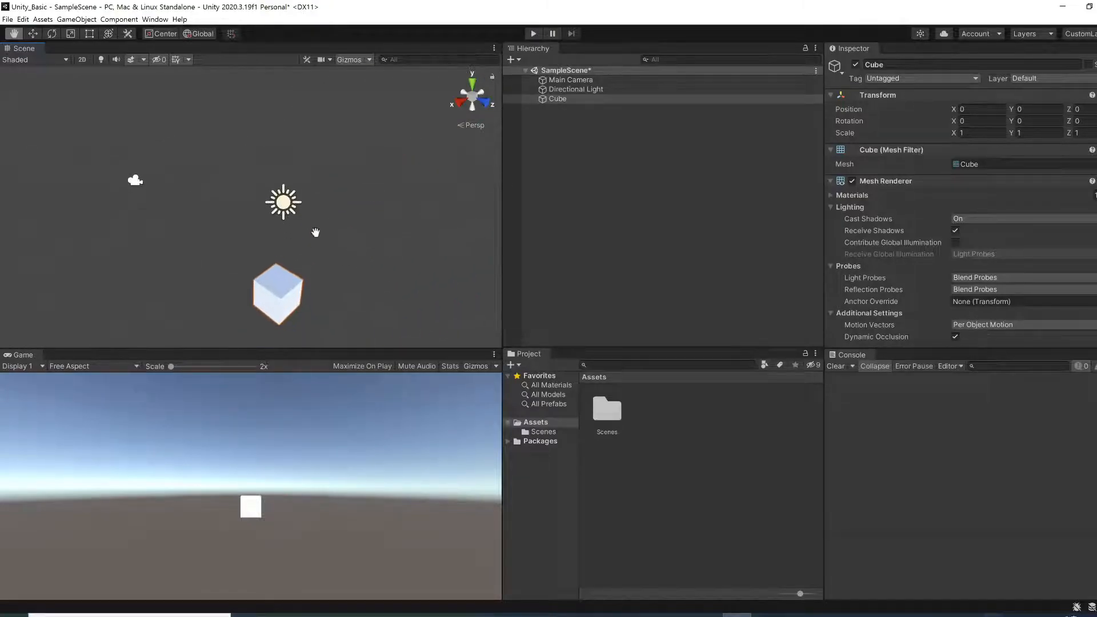
drag(333, 318, 320, 274)
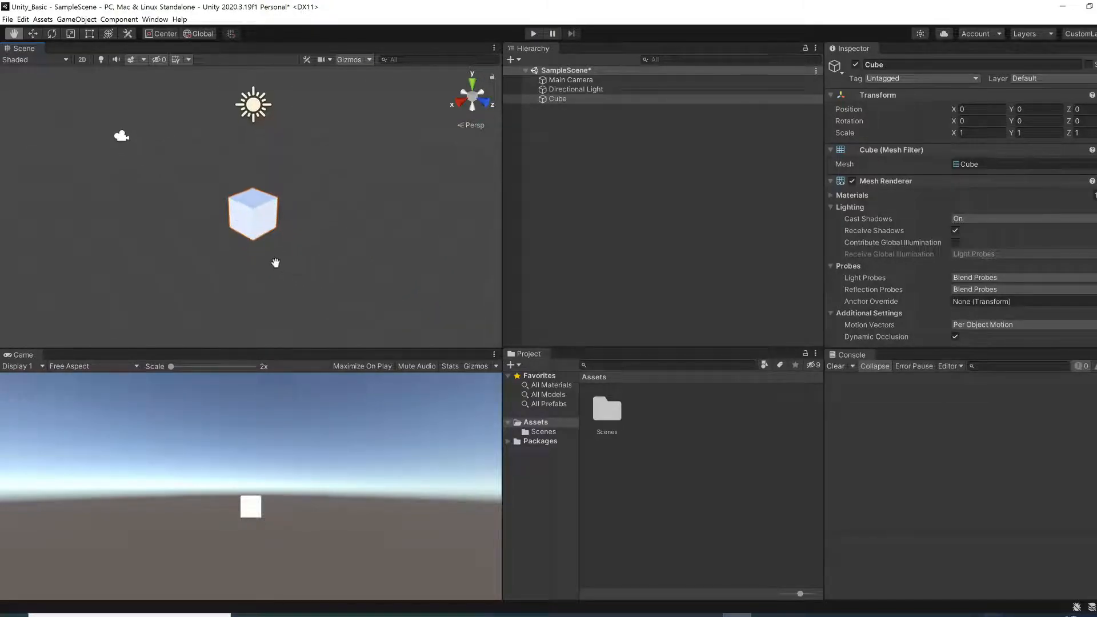
mouse_move(118, 244)
mouse_down()
mouse_move(257, 247)
mouse_move(161, 228)
mouse_move(78, 258)
mouse_move(110, 247)
mouse_up()
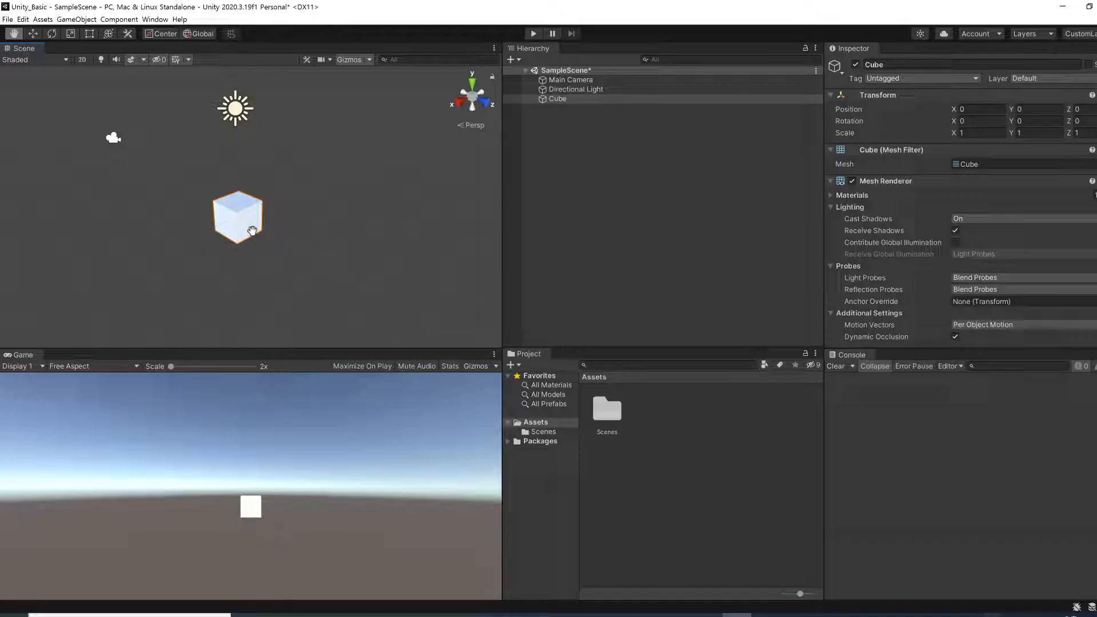
drag(162, 230, 348, 223)
drag(367, 153, 264, 183)
drag(434, 303, 390, 252)
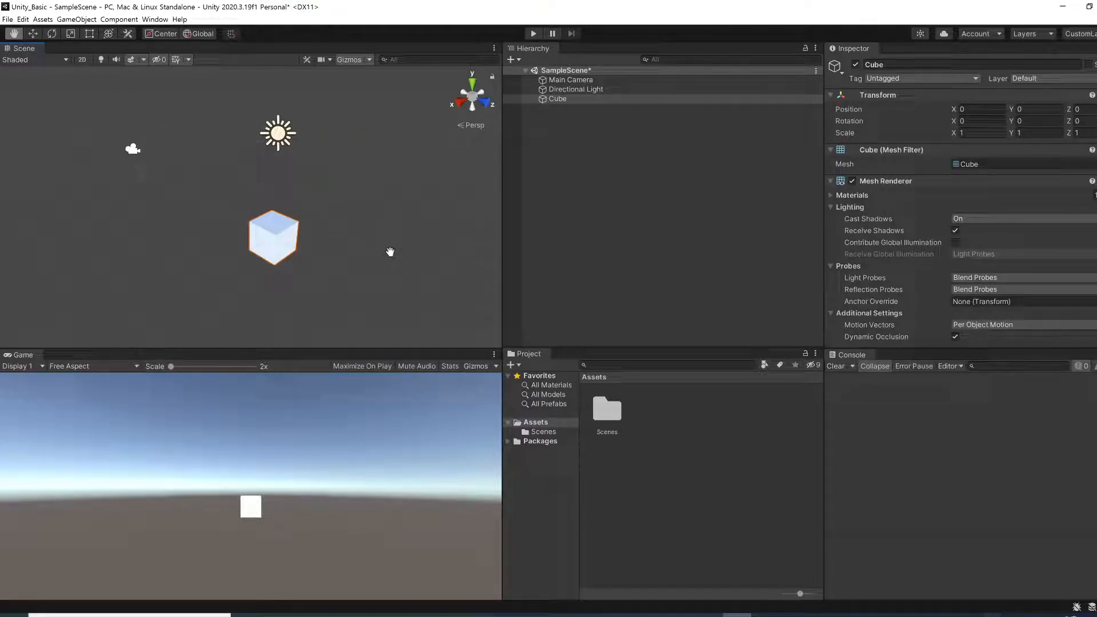
drag(259, 202, 239, 185)
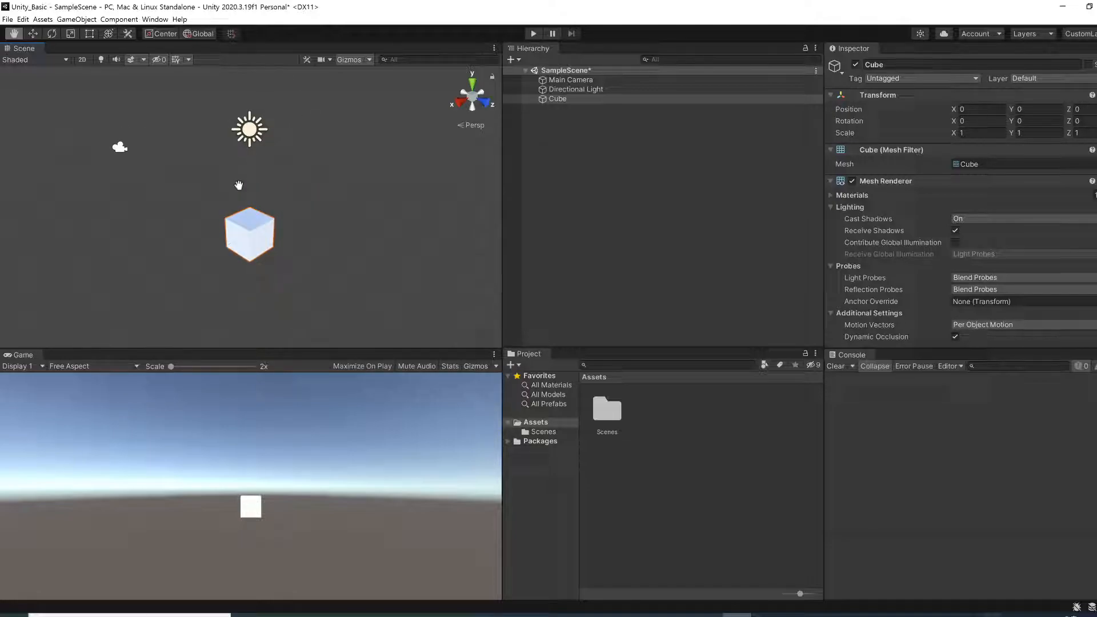
Switch to the Move tool, toggle the Scene view gizmos off and on, and look through the Gizmos list.
click(33, 36)
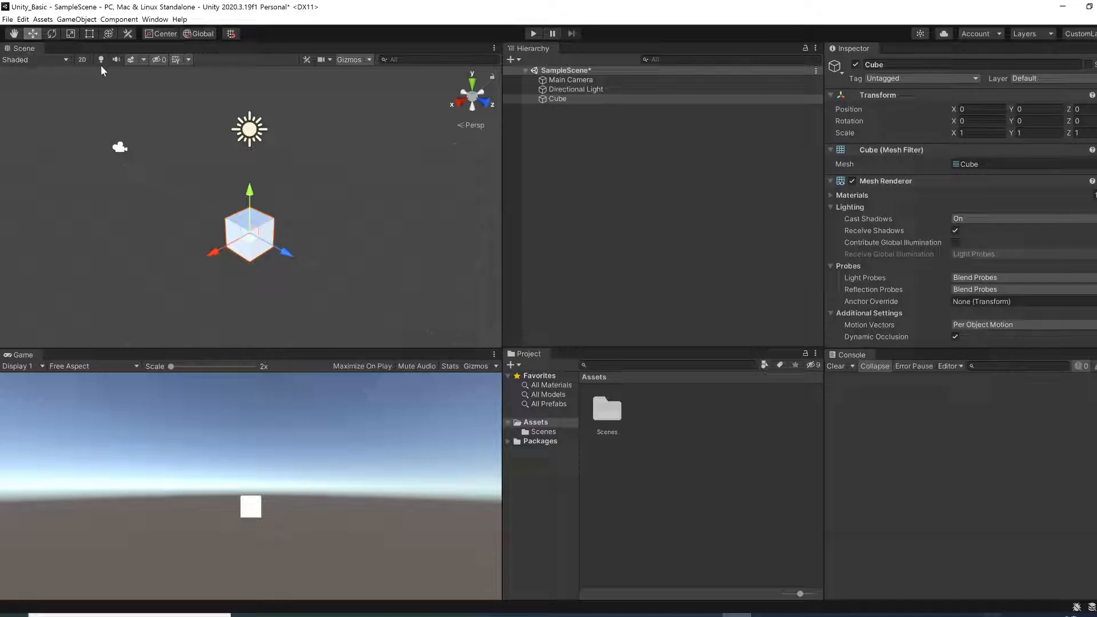
click(345, 59)
click(345, 59)
click(369, 59)
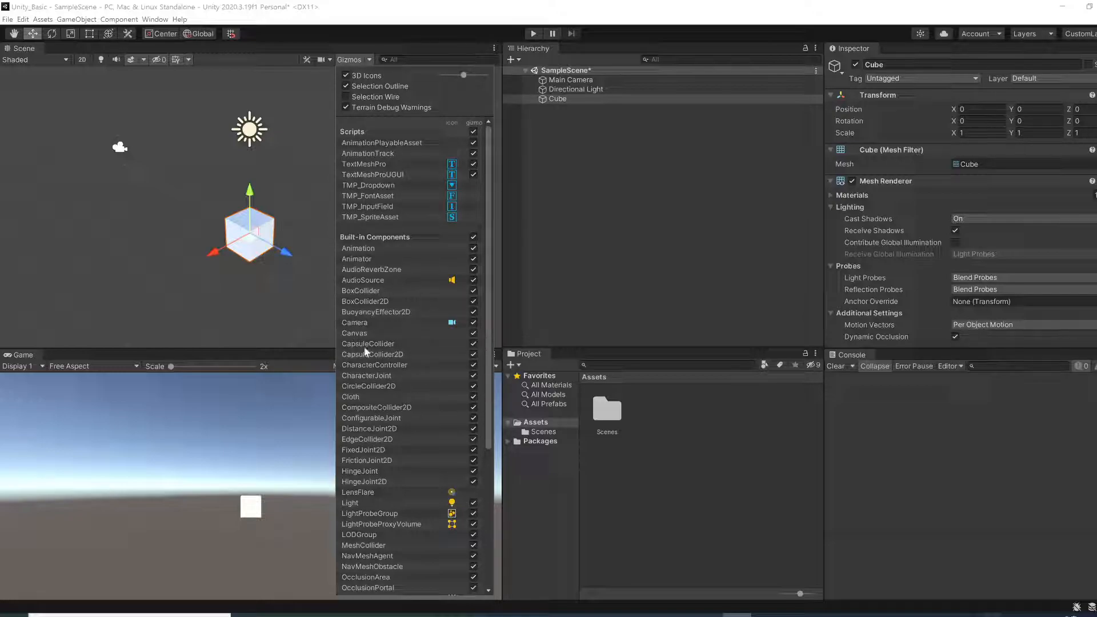
scroll(403, 235, down, 5)
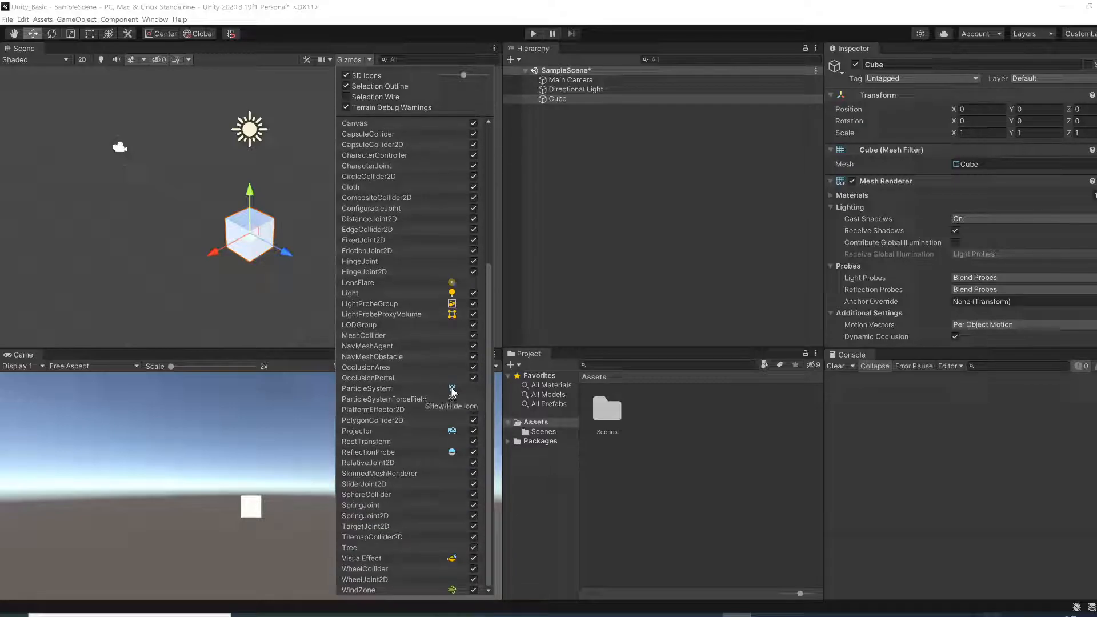
scroll(450, 393, up, 4)
scroll(449, 393, up, 4)
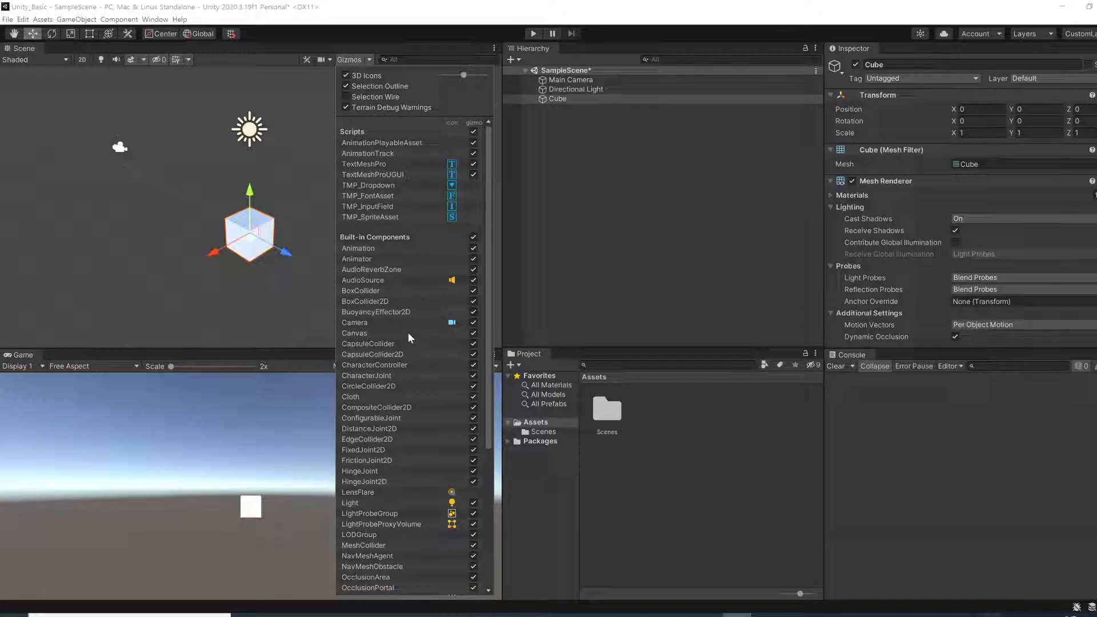
Move the Cube freely along its X, Y and Z axes to about X -1.24, Y -0.26, Z 0.42.
click(258, 234)
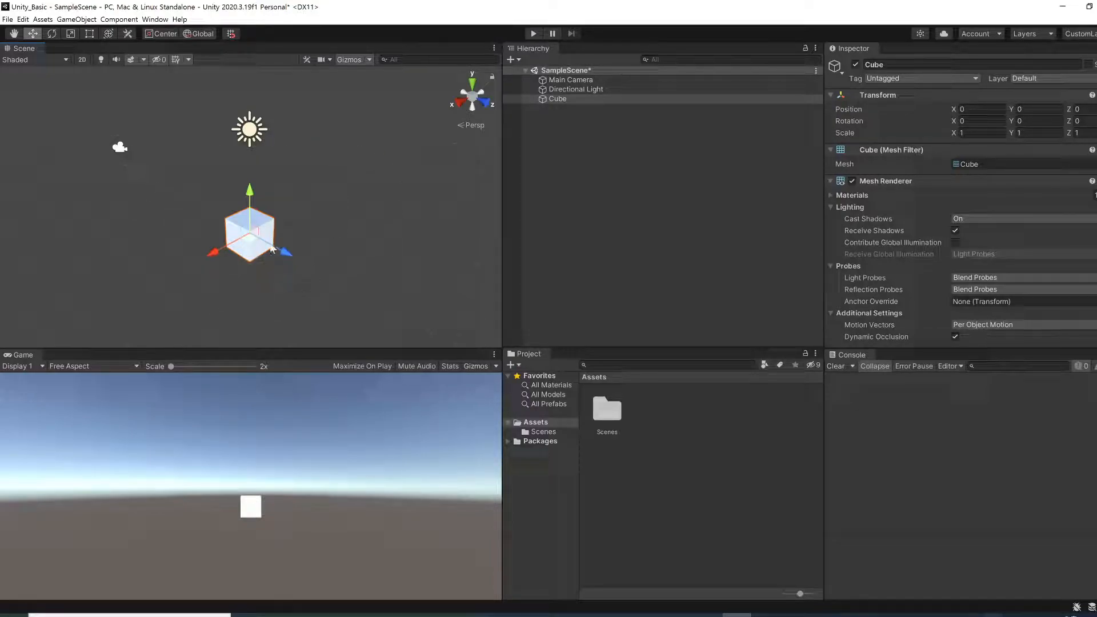
mouse_move(290, 255)
mouse_down()
mouse_move(339, 277)
mouse_move(260, 246)
mouse_move(300, 255)
mouse_move(277, 250)
mouse_up()
drag(204, 249, 269, 223)
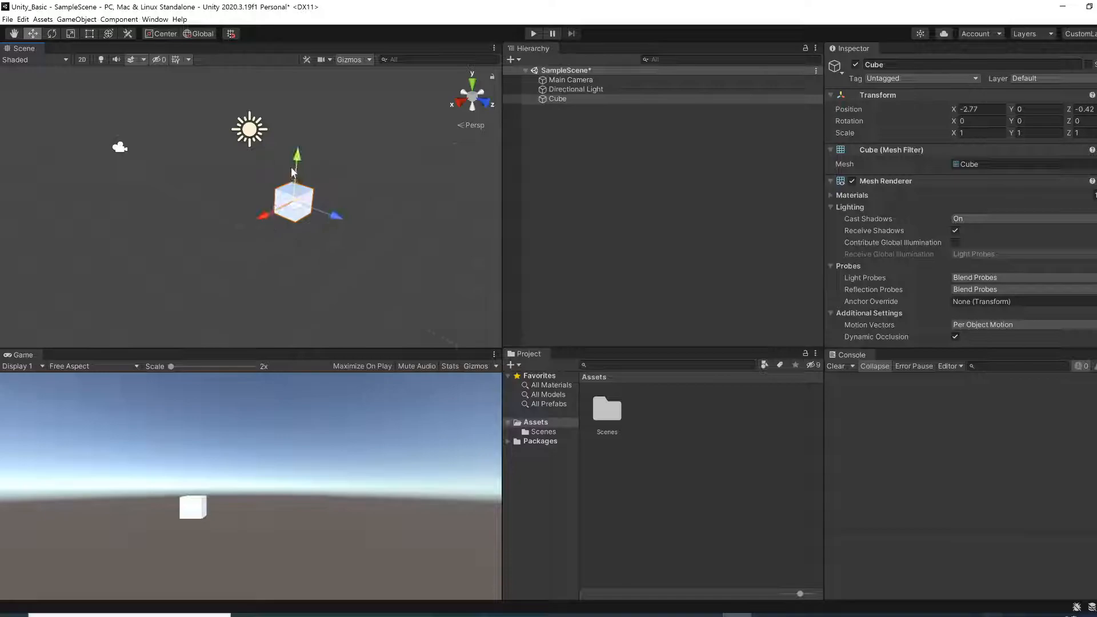
mouse_move(297, 165)
mouse_down()
mouse_move(299, 76)
mouse_move(293, 178)
mouse_move(298, 154)
mouse_move(299, 169)
mouse_up()
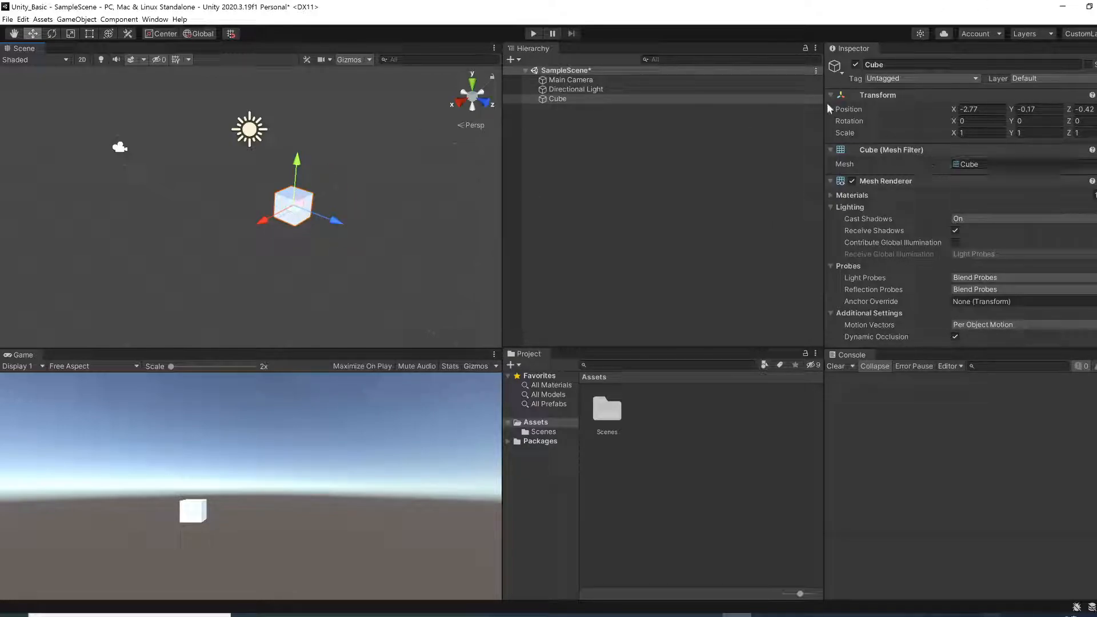
drag(256, 222, 234, 257)
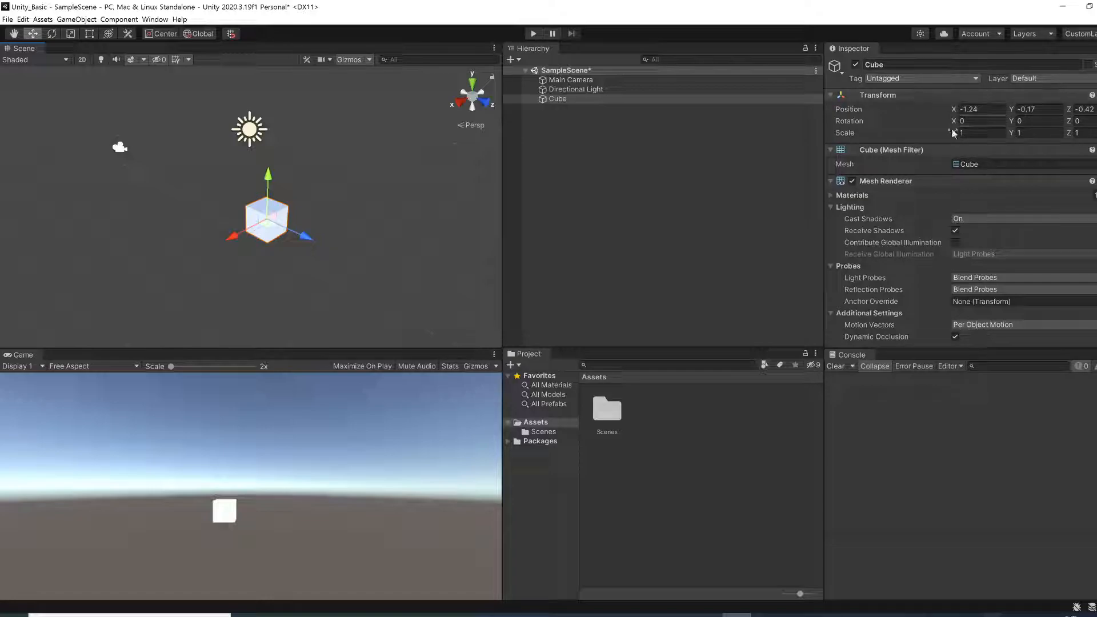
drag(267, 182, 289, 176)
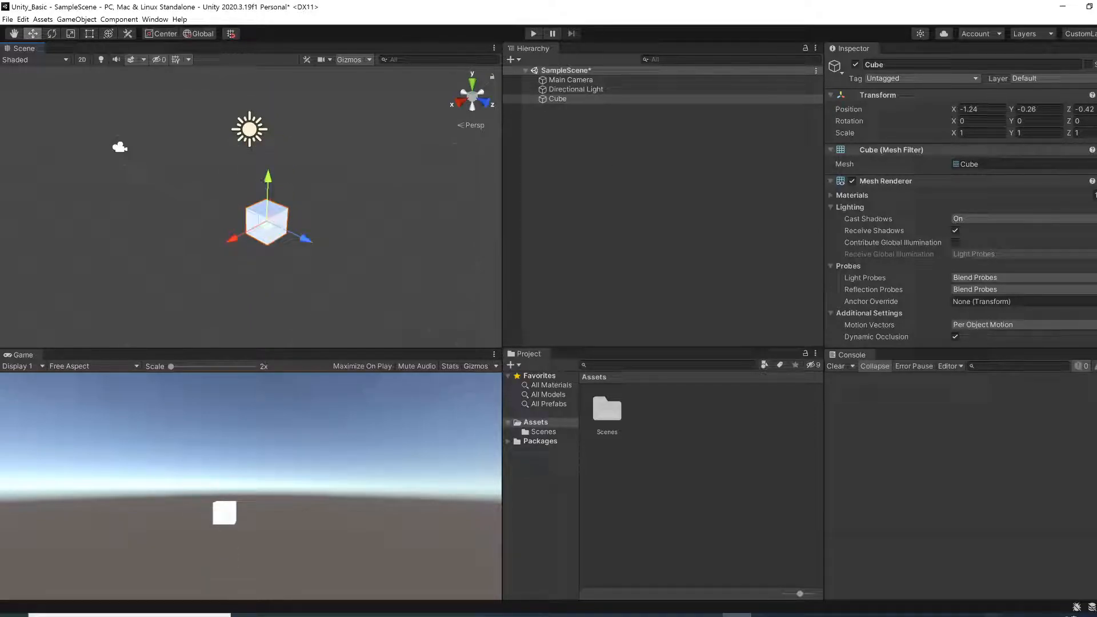
drag(300, 240, 321, 251)
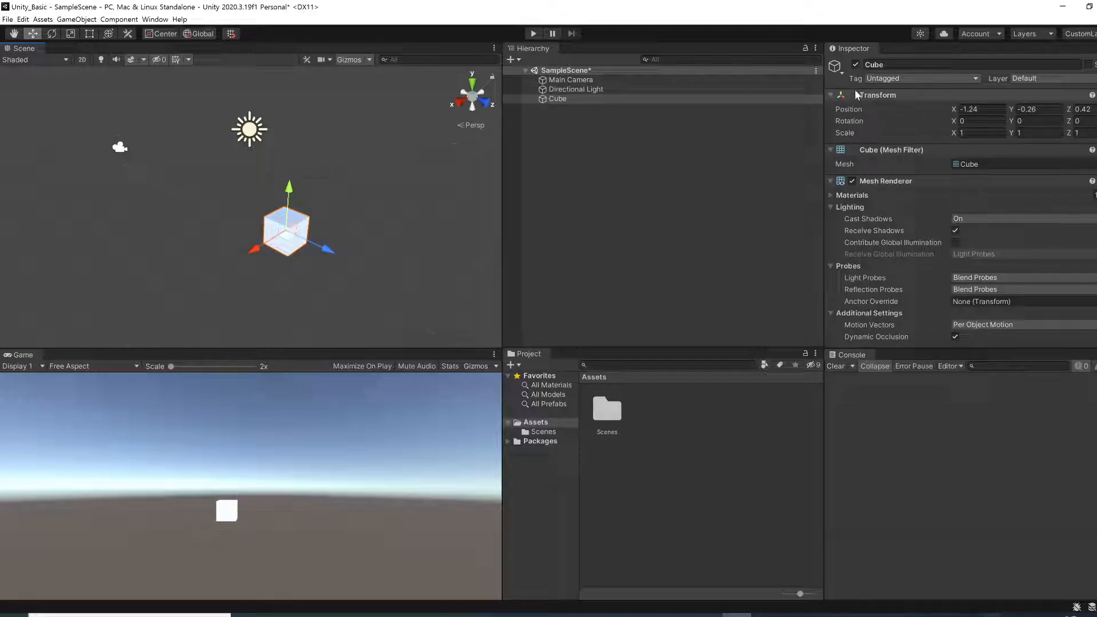
Set the Cube's Position to X 1 after trying X 2, with Y 1 and Z 2.
click(993, 110)
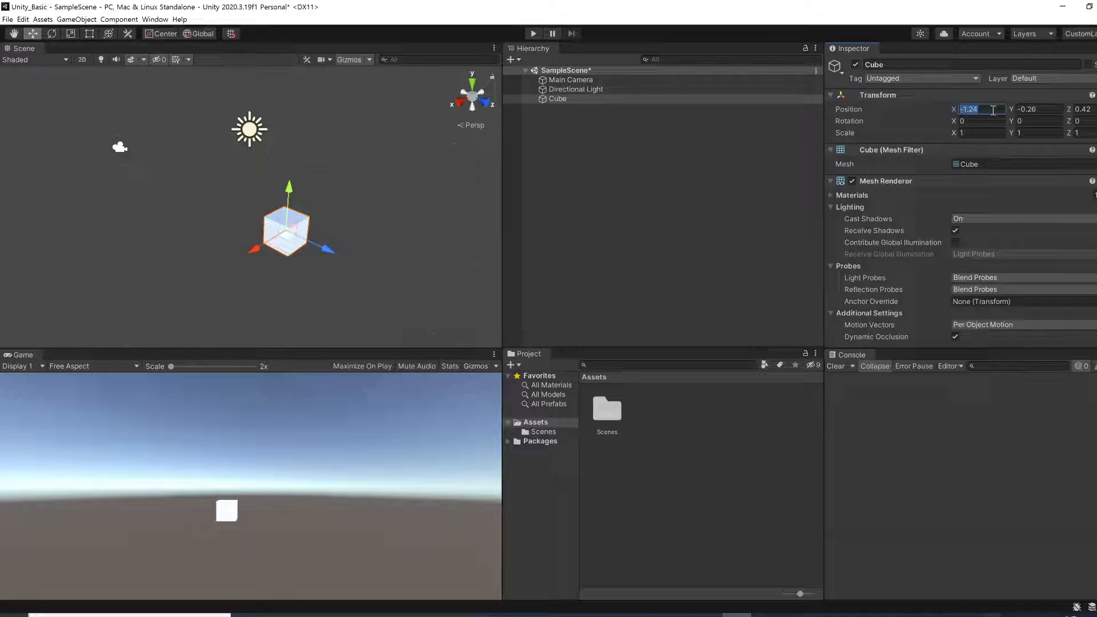
text(2)
key(Return)
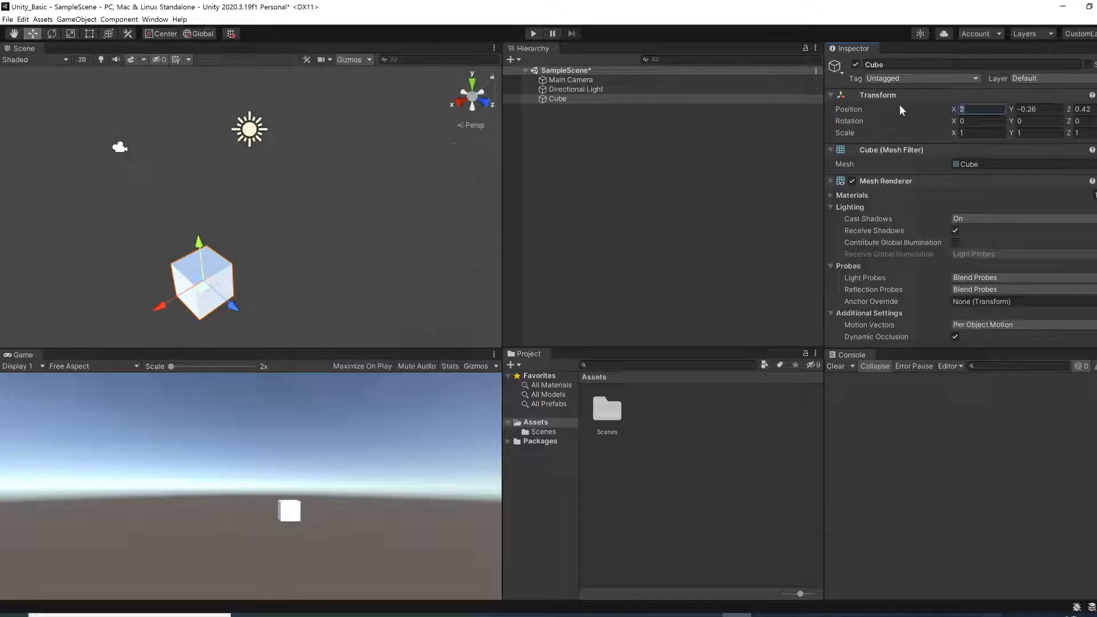
text(1)
click(1022, 109)
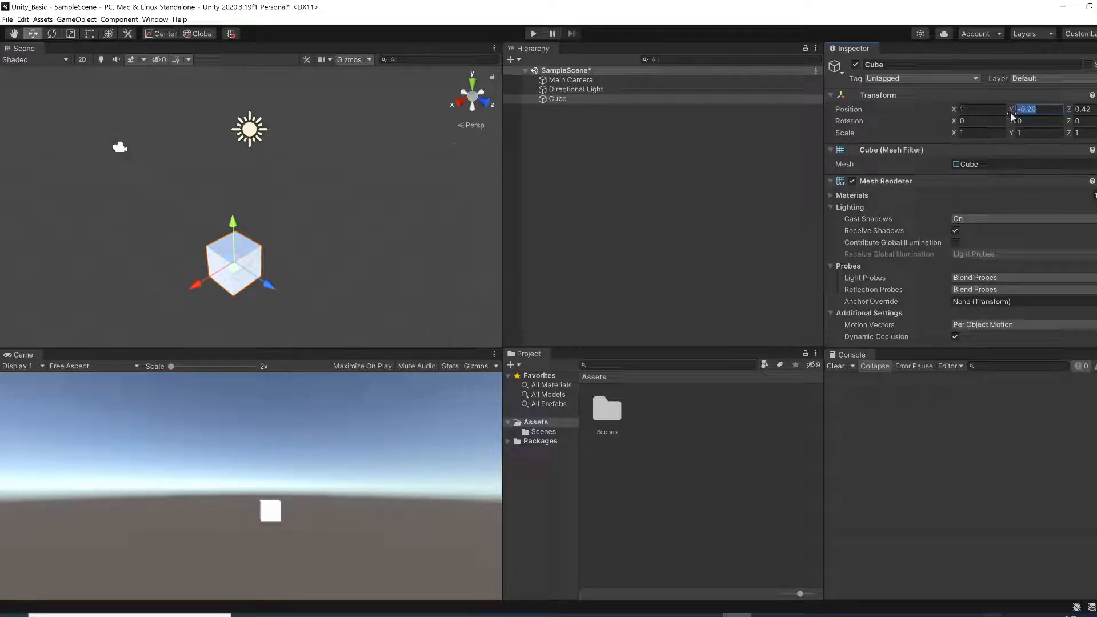
text(1)
key(Tab)
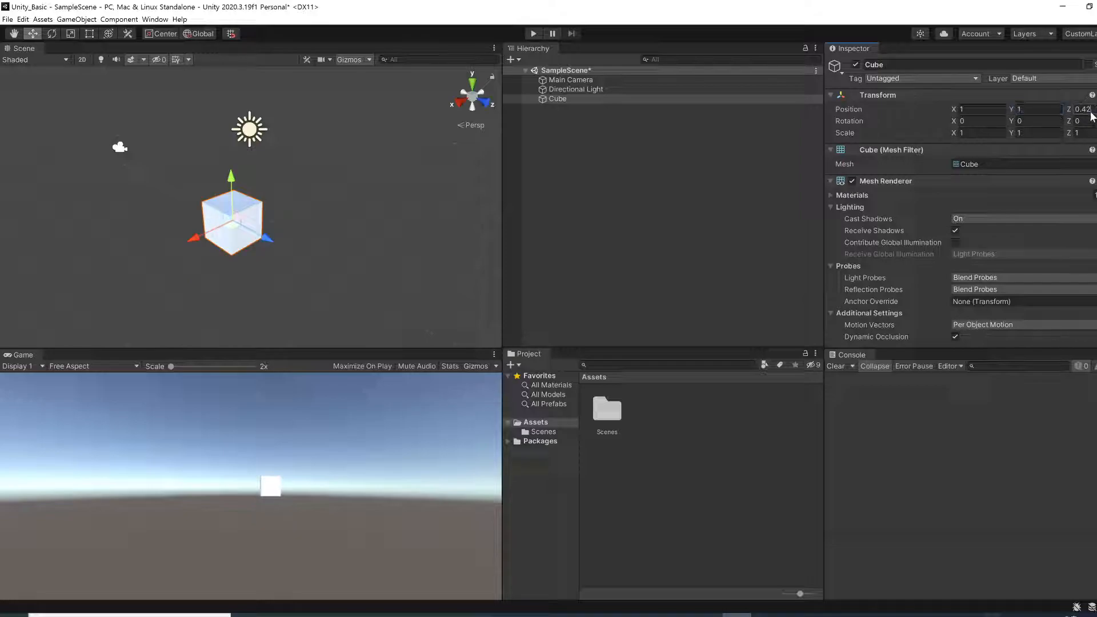
text(2)
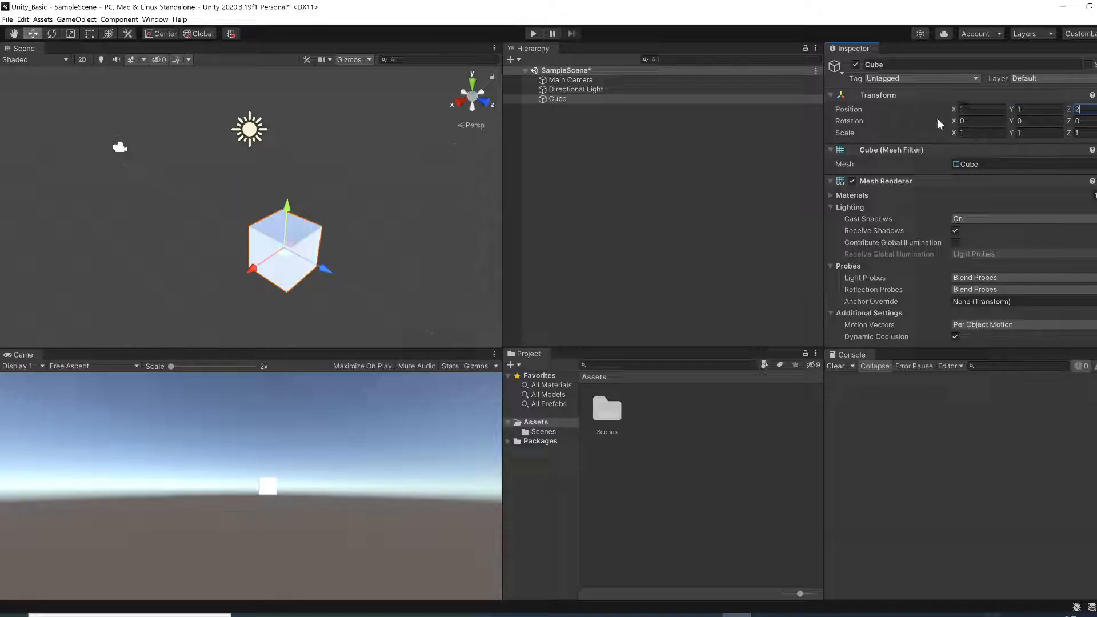
Reset the Cube's Transform component to its default values.
click(1092, 95)
click(1077, 107)
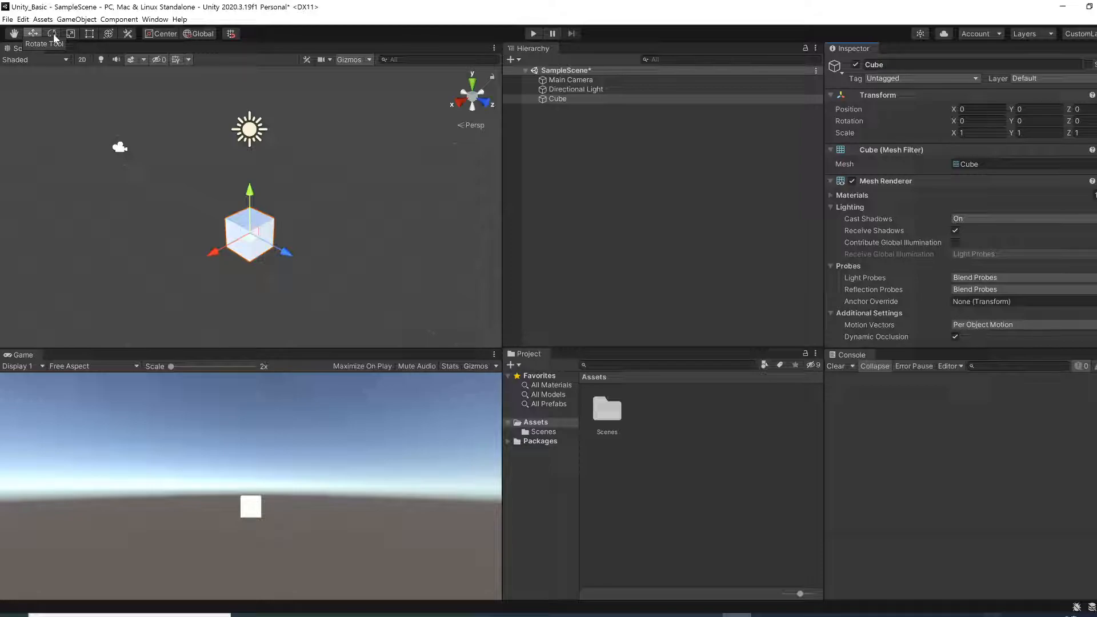
Rotate the Cube freely about its Z, Y and X axes with the Rotate tool, and reset its Transform.
click(52, 33)
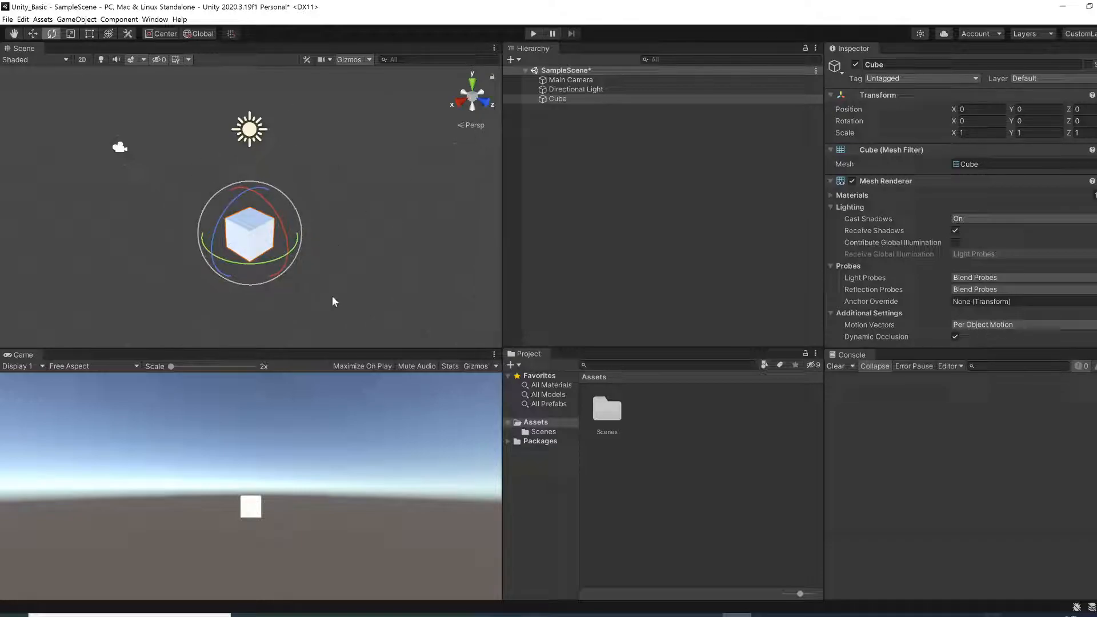
mouse_move(223, 216)
mouse_down()
mouse_move(211, 256)
mouse_move(238, 197)
mouse_move(226, 216)
mouse_up()
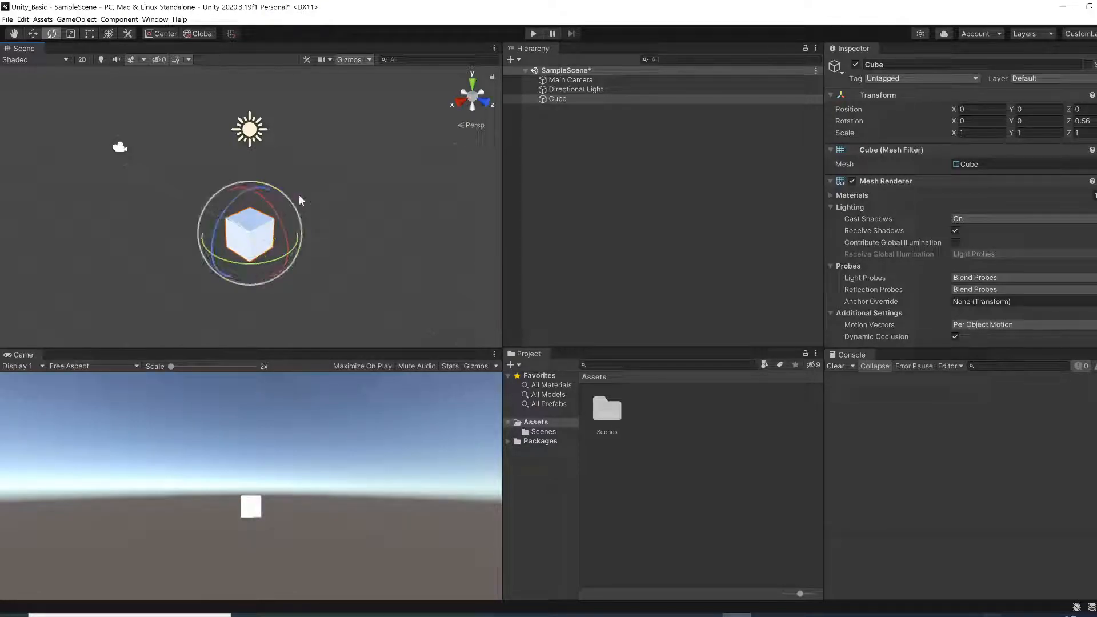
mouse_move(231, 266)
mouse_down()
mouse_move(260, 268)
mouse_move(208, 266)
mouse_move(243, 266)
mouse_move(224, 265)
mouse_up()
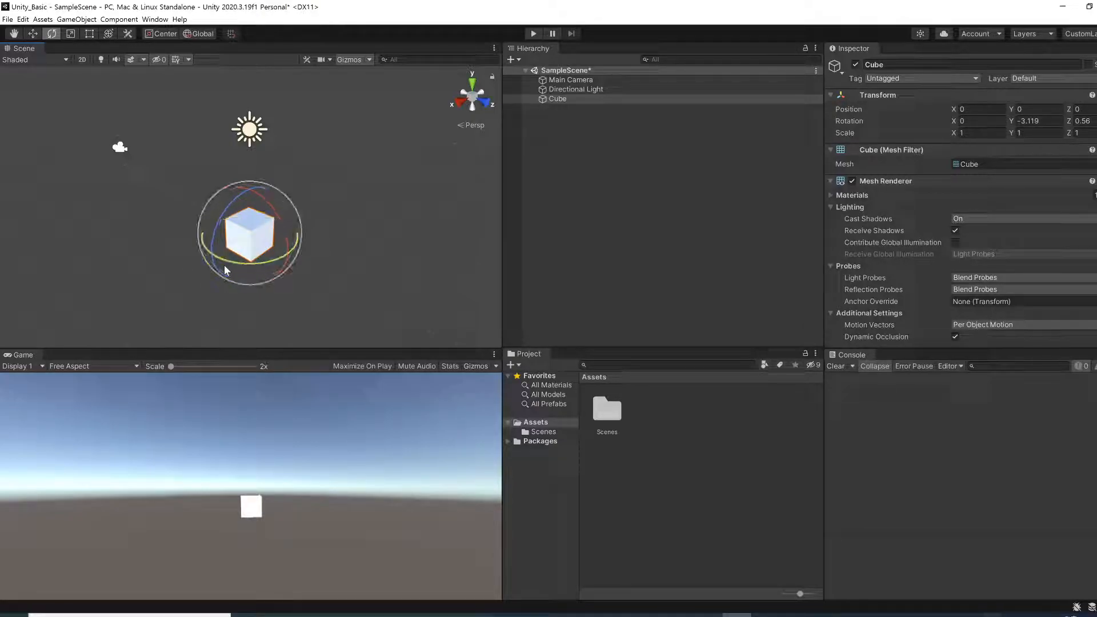
mouse_move(280, 219)
mouse_down()
mouse_move(294, 254)
mouse_move(287, 287)
mouse_move(256, 193)
mouse_move(226, 178)
mouse_move(292, 280)
mouse_move(295, 312)
mouse_move(219, 162)
mouse_move(234, 180)
mouse_move(242, 279)
mouse_move(275, 240)
mouse_move(245, 171)
mouse_move(295, 278)
mouse_move(265, 188)
mouse_move(287, 249)
mouse_move(273, 218)
mouse_up()
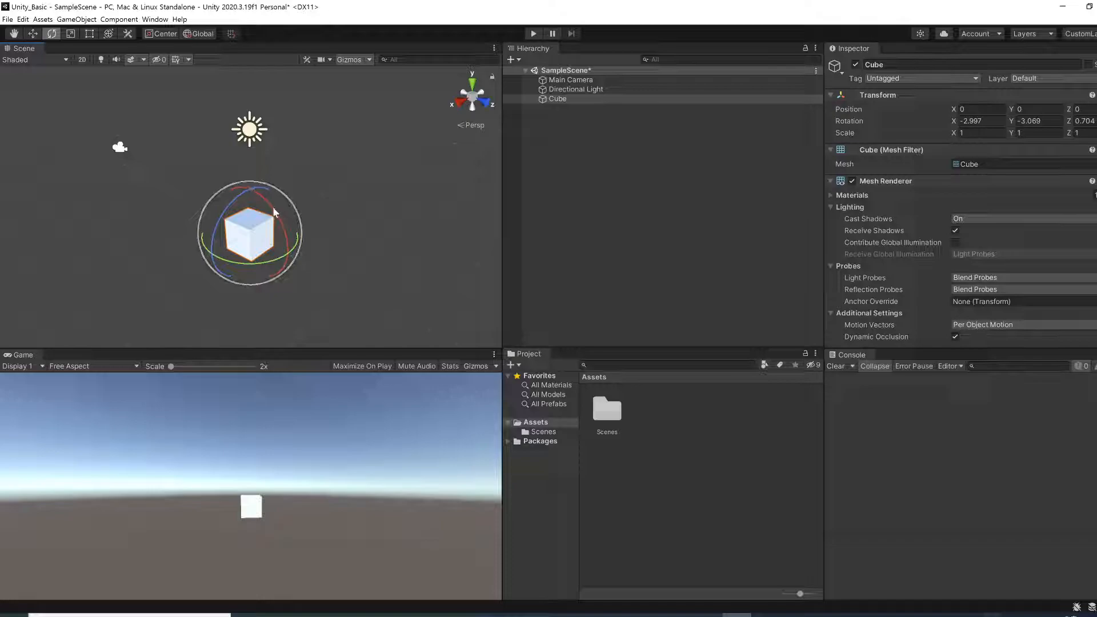
drag(256, 264, 243, 240)
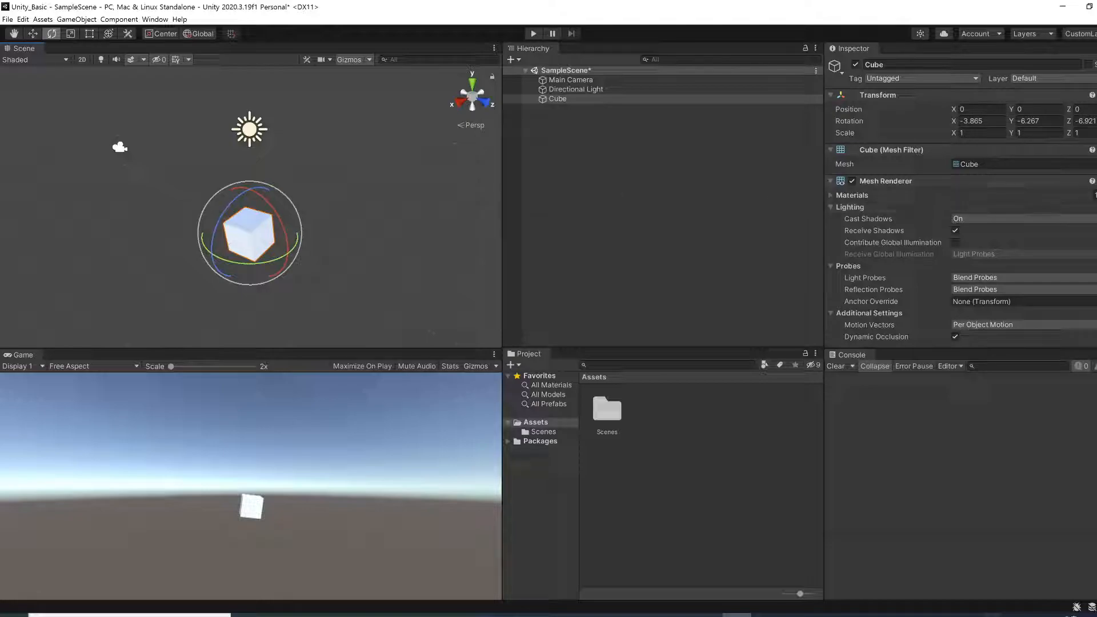
right_click(1028, 95)
click(1046, 105)
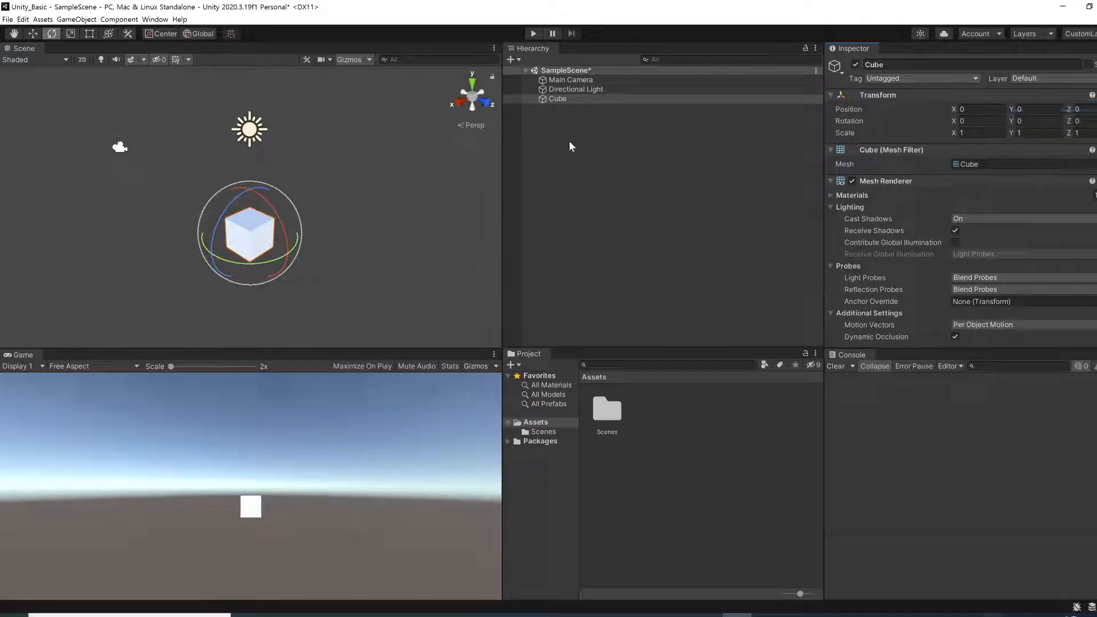
Stretch the Cube along each axis with the Scale tool to about X 1.79, Y 1.64, Z 2.48.
click(70, 37)
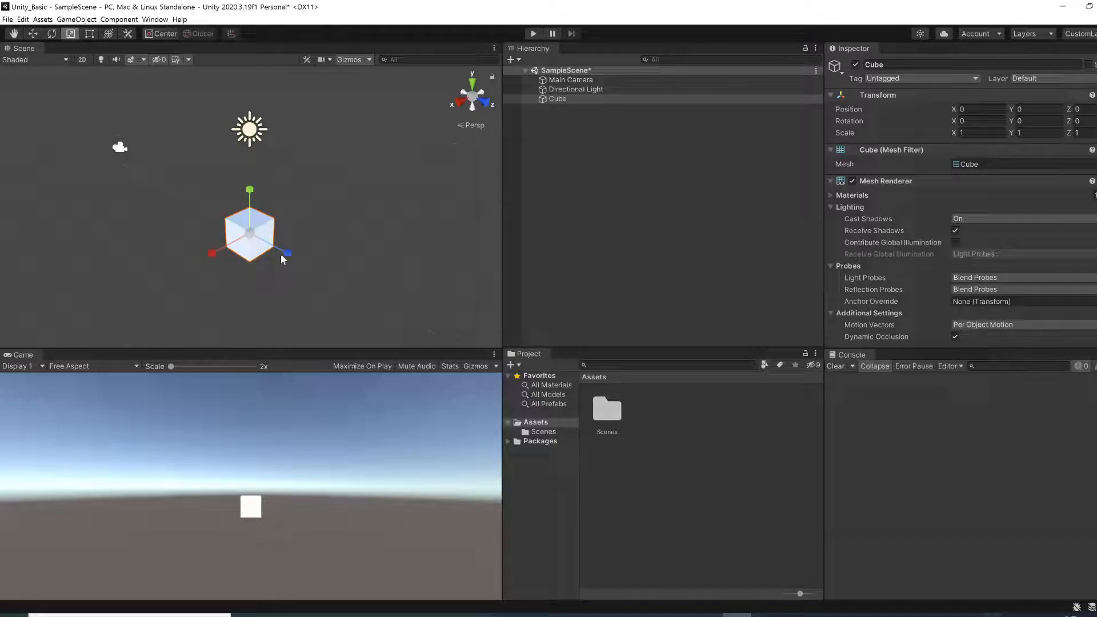
drag(208, 255, 294, 262)
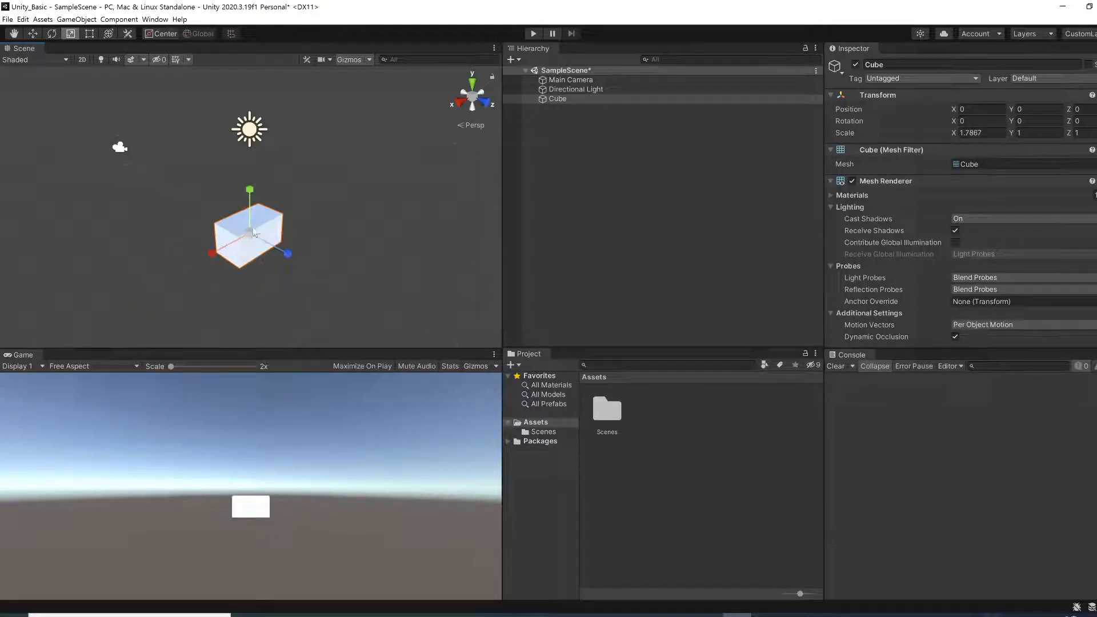
mouse_move(254, 200)
mouse_down()
mouse_move(229, 113)
mouse_move(255, 99)
mouse_move(247, 180)
mouse_up()
drag(288, 252, 326, 290)
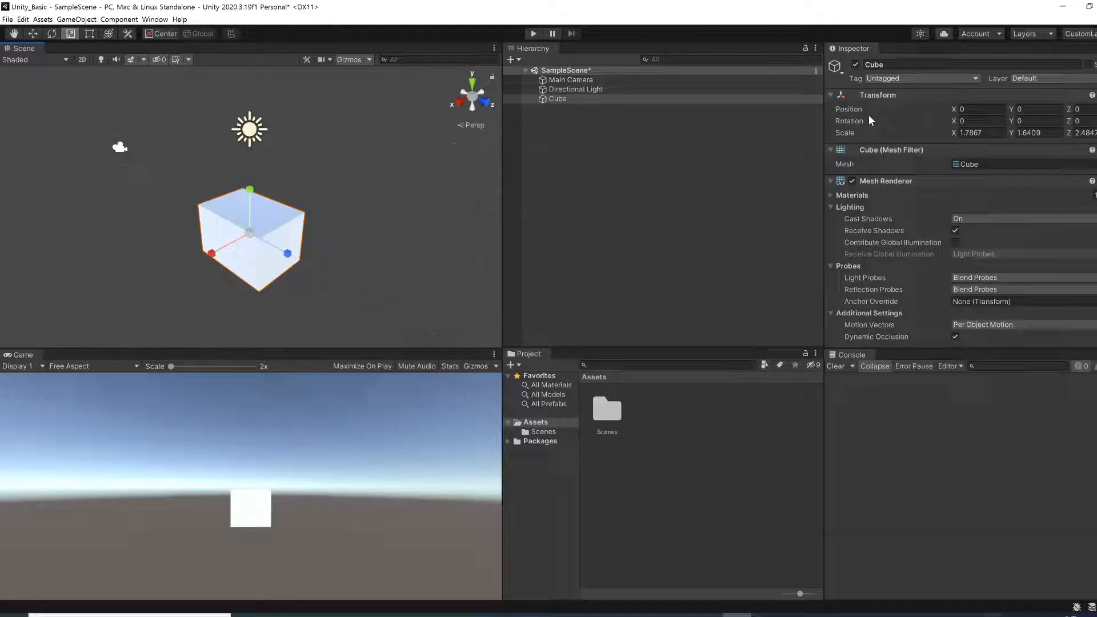
Set the Cube's Scale to 2 on X, Y and Z.
click(977, 134)
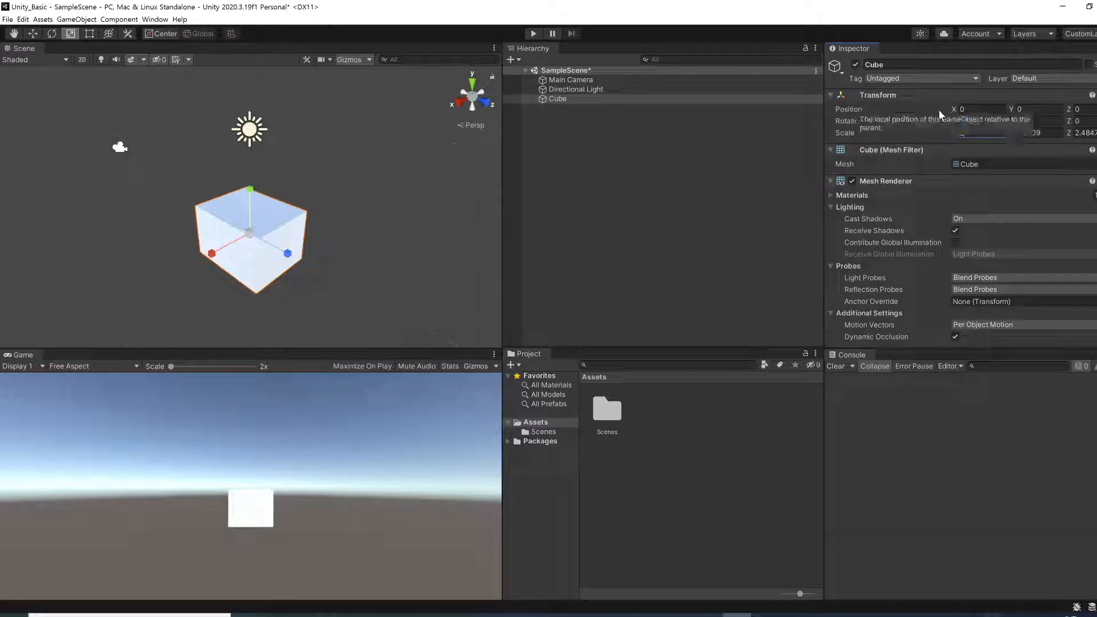
text(2)
key(Tab)
text(2)
key(Tab)
text(2)
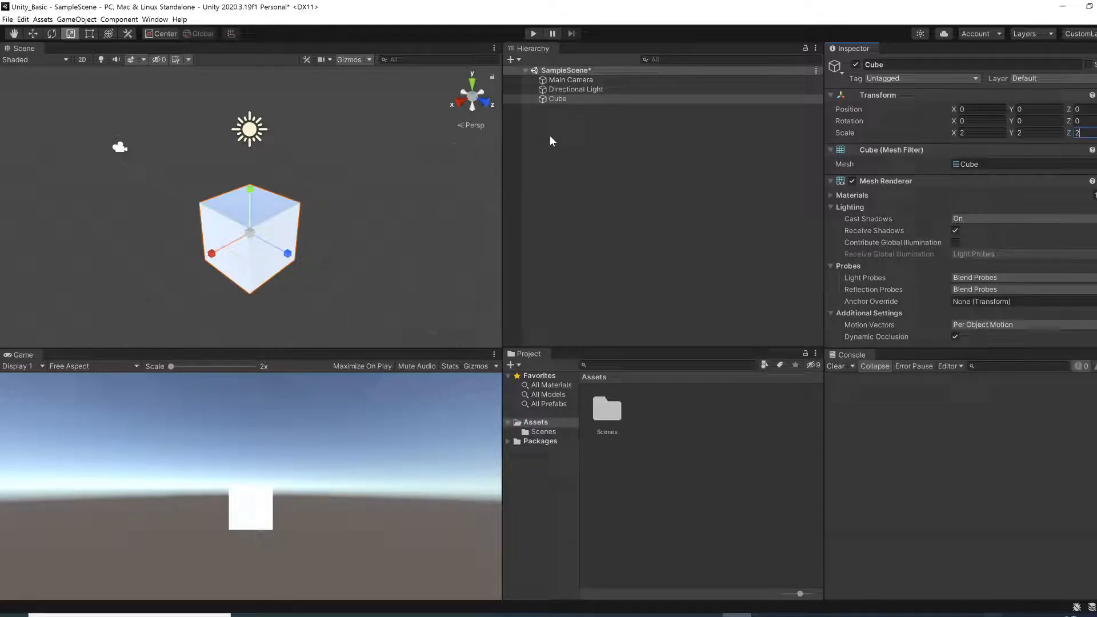
Resize the Cube with the Rect tool to about 1.7 × 2.16 × 2.52, and raise it to Y 0.88 with the Transform tool.
click(89, 34)
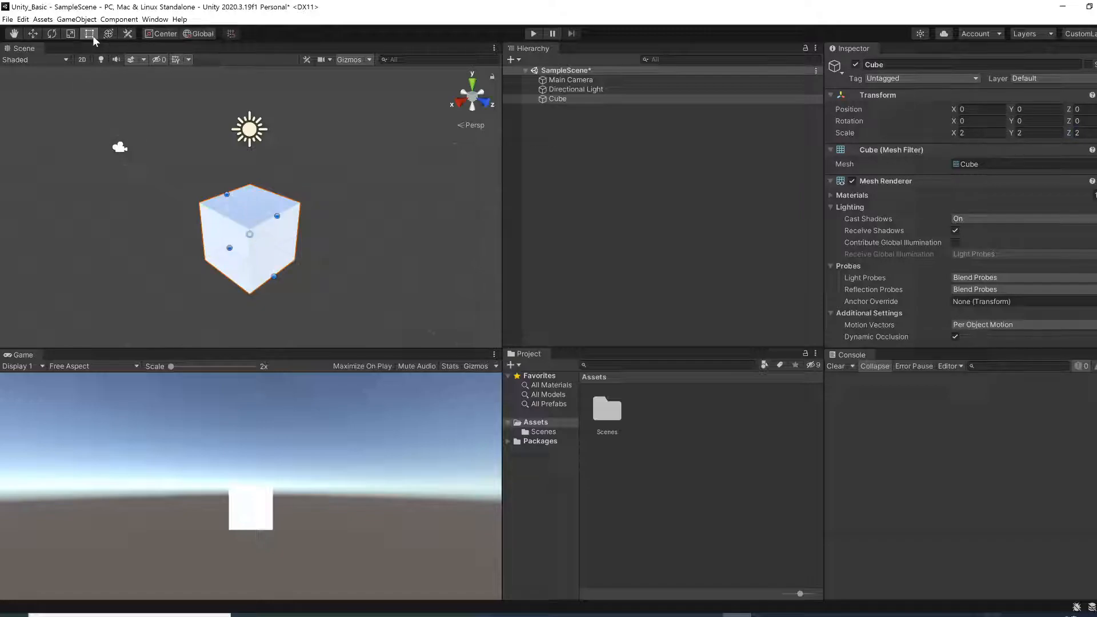
drag(279, 216, 290, 188)
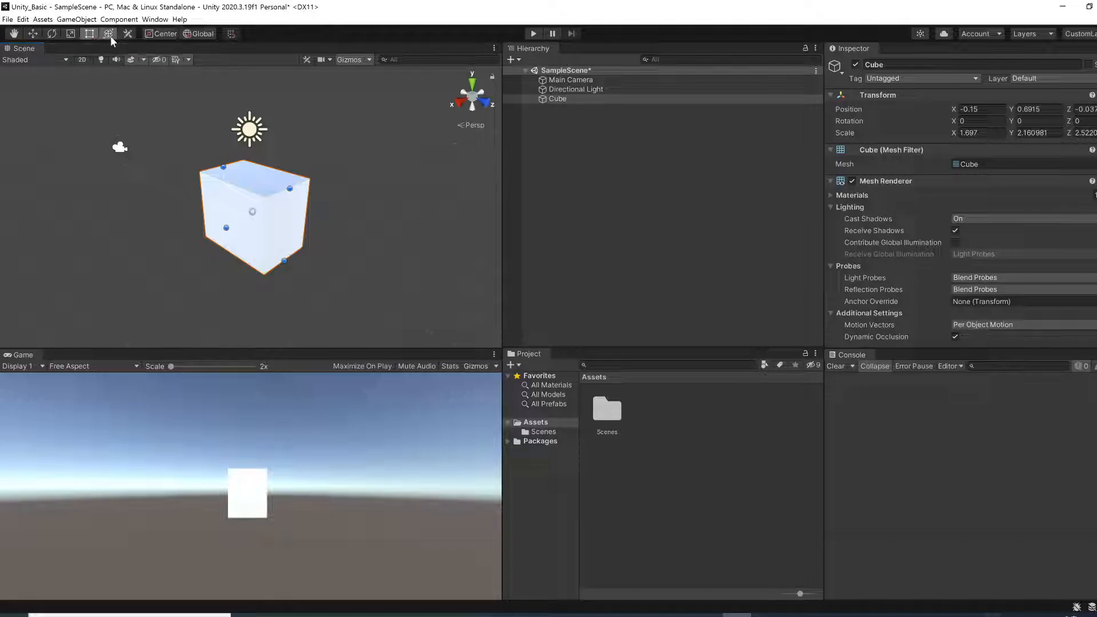
click(110, 35)
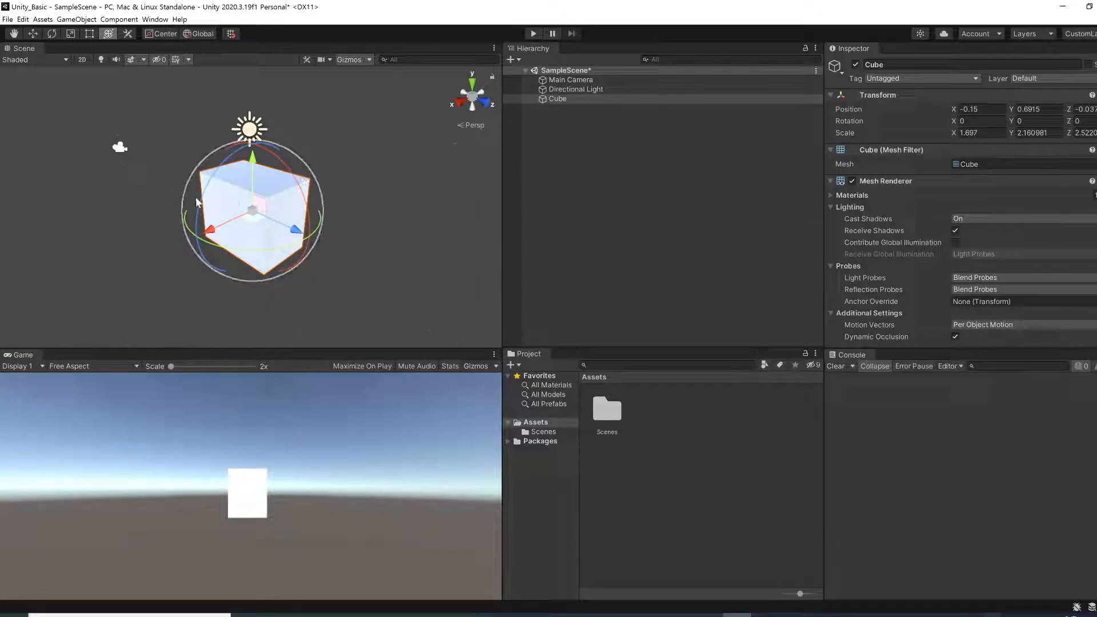
drag(254, 167, 230, 180)
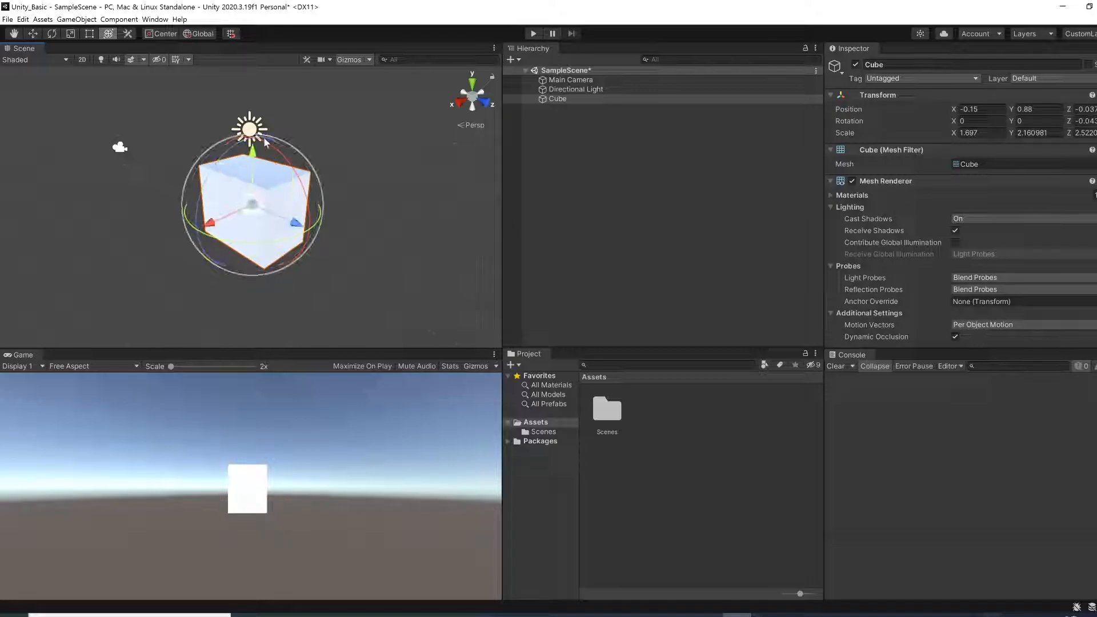
Activate the Edit Box Collider tool and try it on the Cube in the Scene view.
click(131, 37)
click(131, 38)
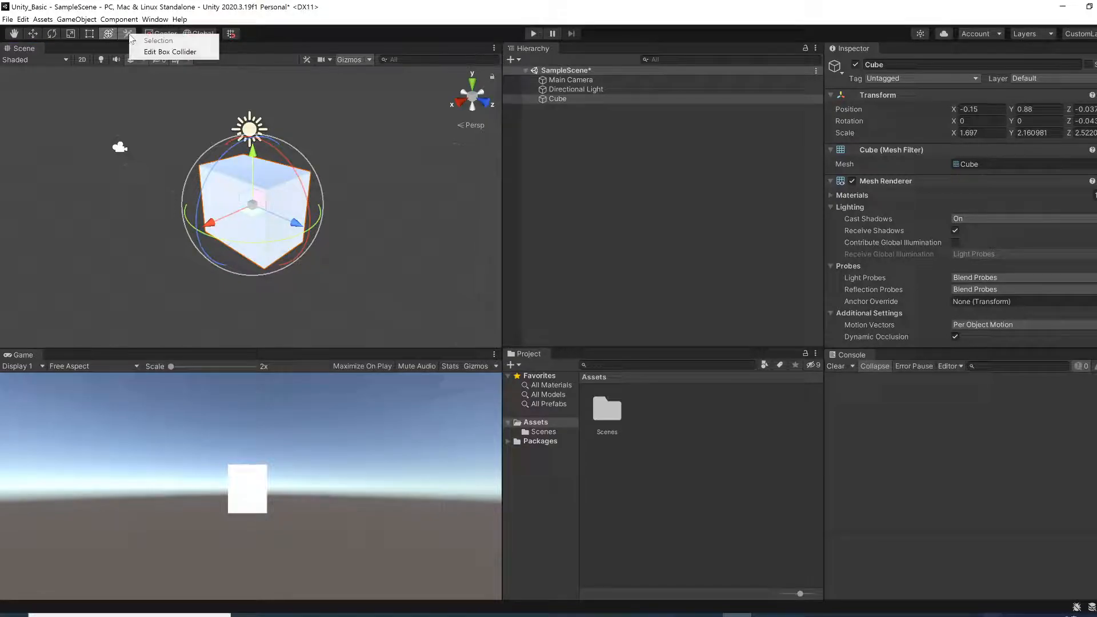
click(145, 52)
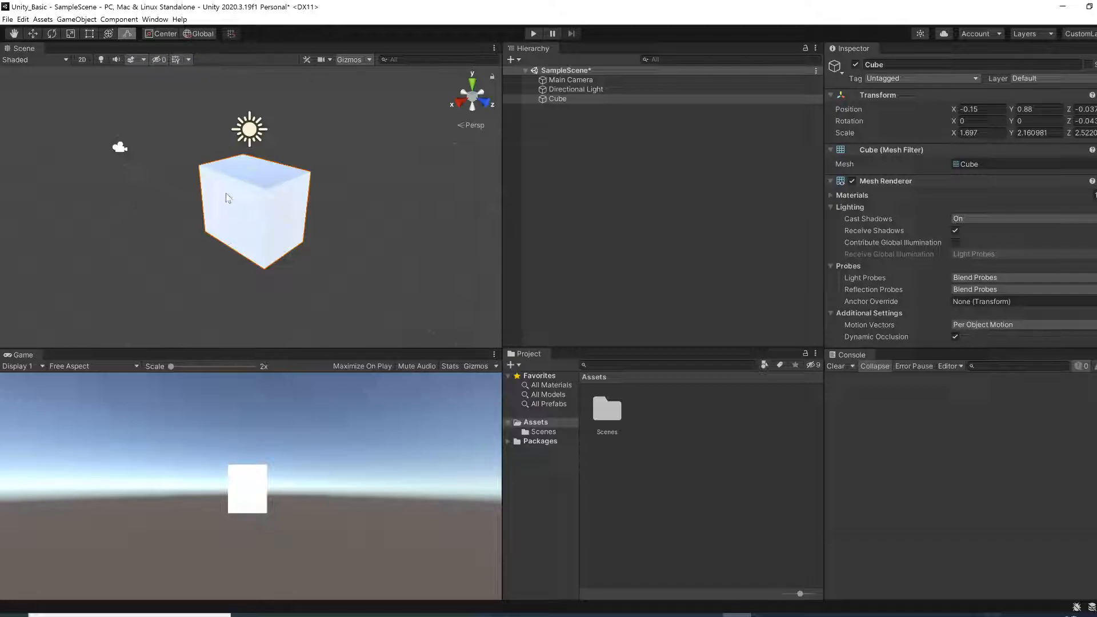
drag(201, 197, 226, 184)
Go through the Hand, Move, Rotate, Scale, Rect and Transform tools in turn on the selected Cube.
click(18, 36)
click(32, 33)
click(14, 33)
click(32, 33)
click(69, 34)
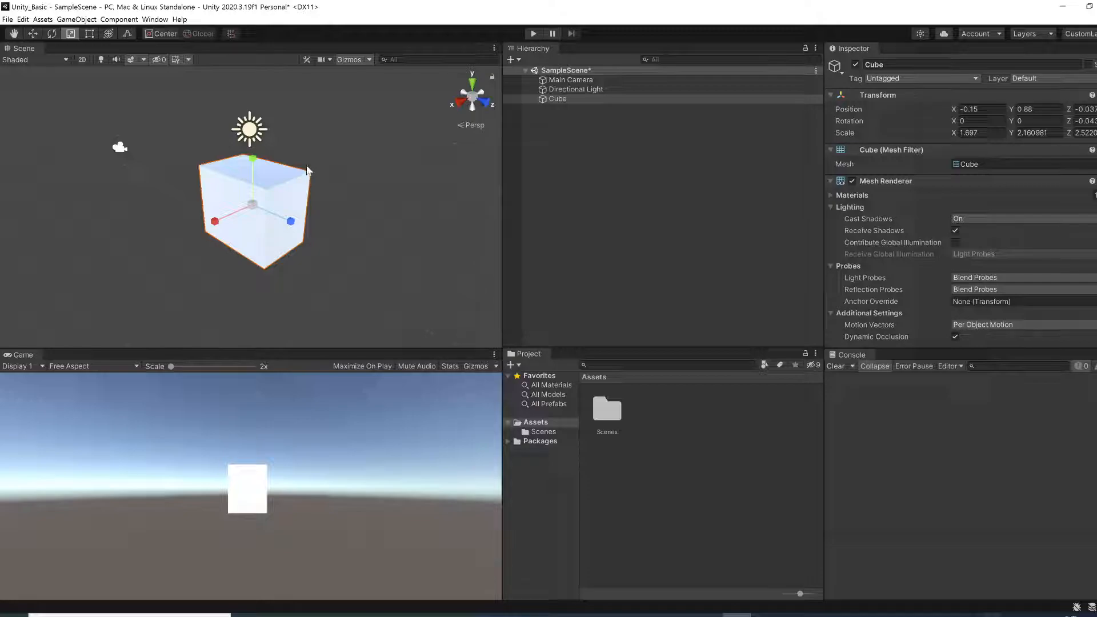
key(q)
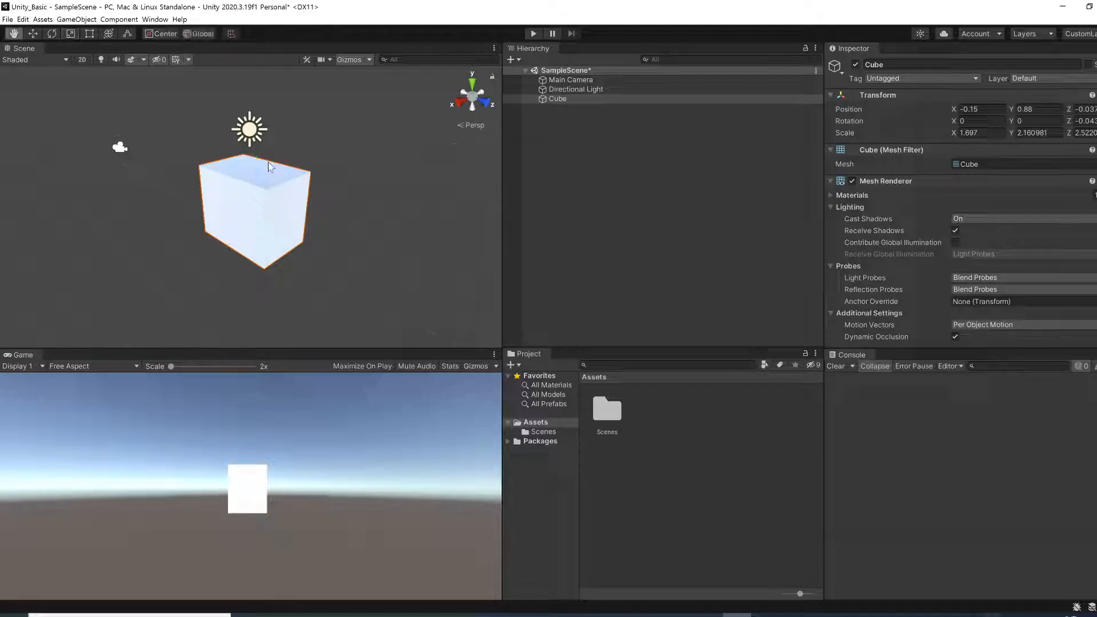
key(w)
key(e)
key(r)
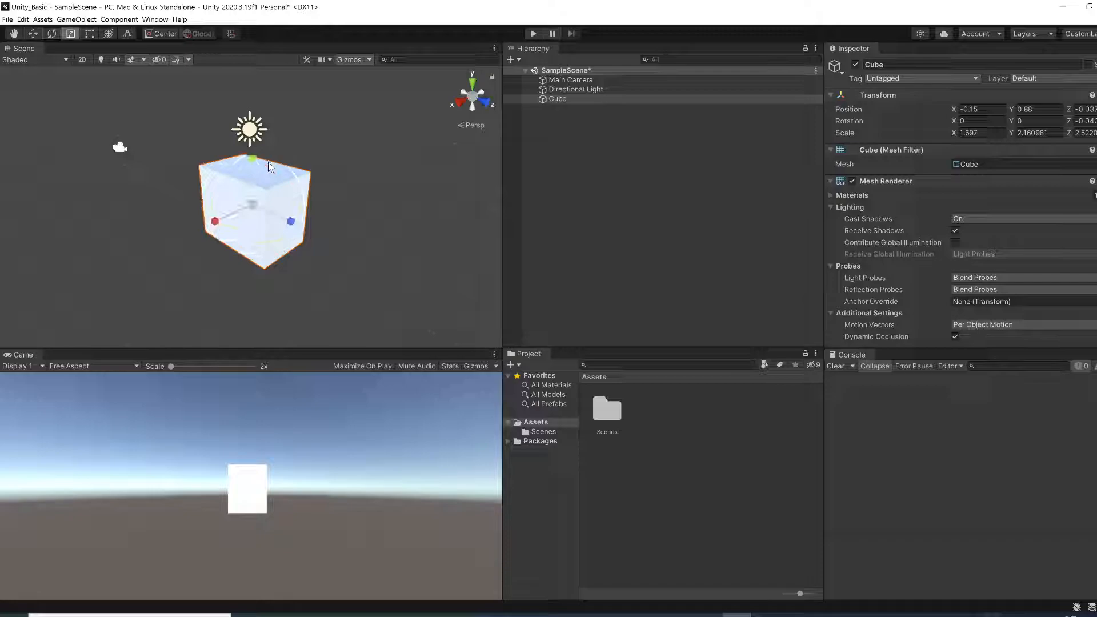
key(t)
key(y)
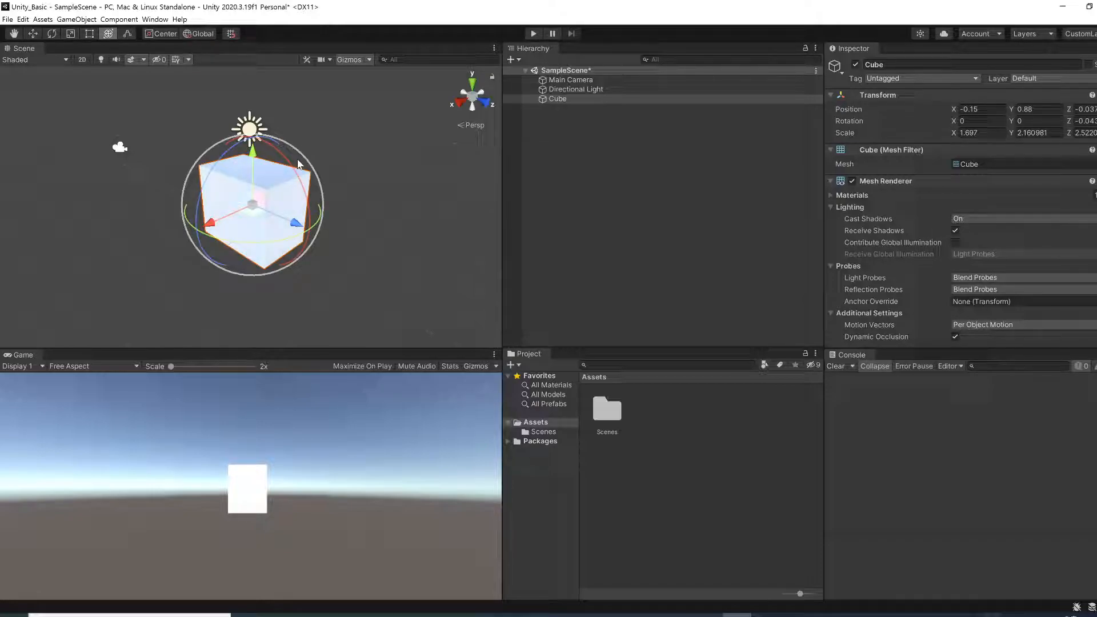
Switch repeatedly between the scene tools, mainly Hand and Move, and finish with the Hand tool active.
key(q)
key(w)
key(e)
key(r)
key(y)
key(q)
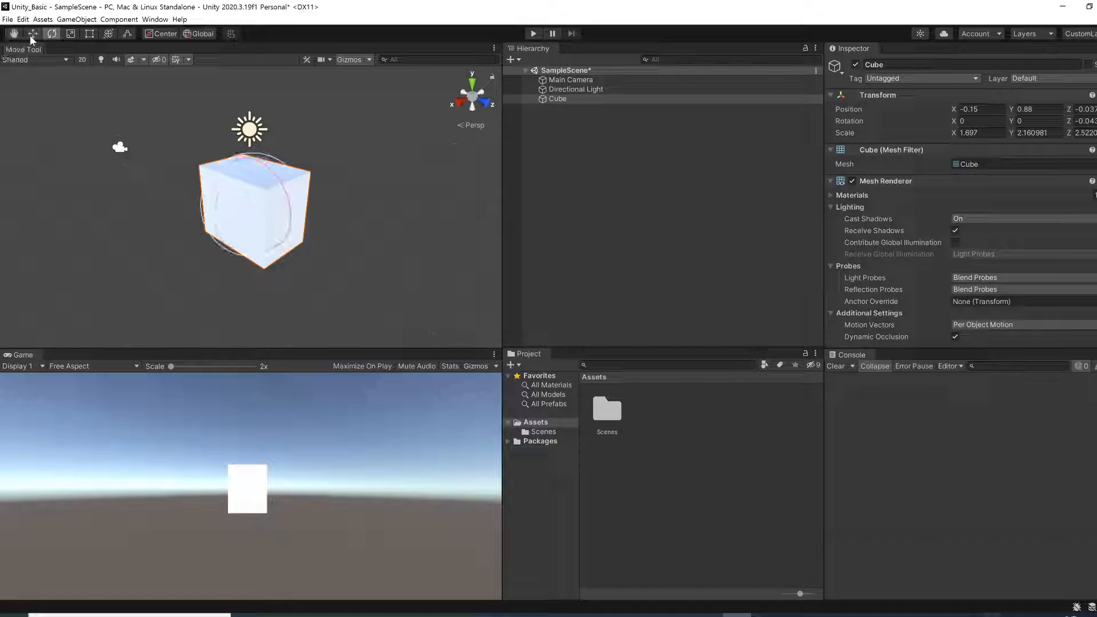
key(r)
key(w)
key(q)
key(w)
key(e)
key(q)
key(w)
key(e)
key(r)
key(q)
key(w)
key(q)
key(w)
key(q)
key(w)
key(q)
key(w)
key(q)
key(w)
key(q)
key(w)
key(q)
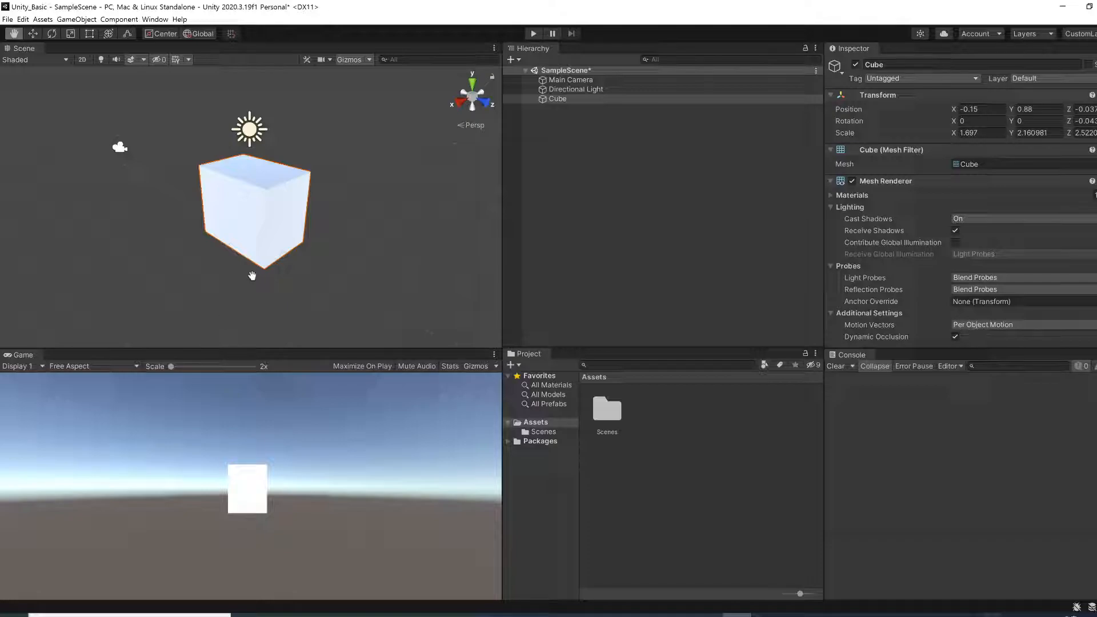
Pan the Scene view and orbit around the Cube to examine it from several sides.
drag(90, 125, 191, 196)
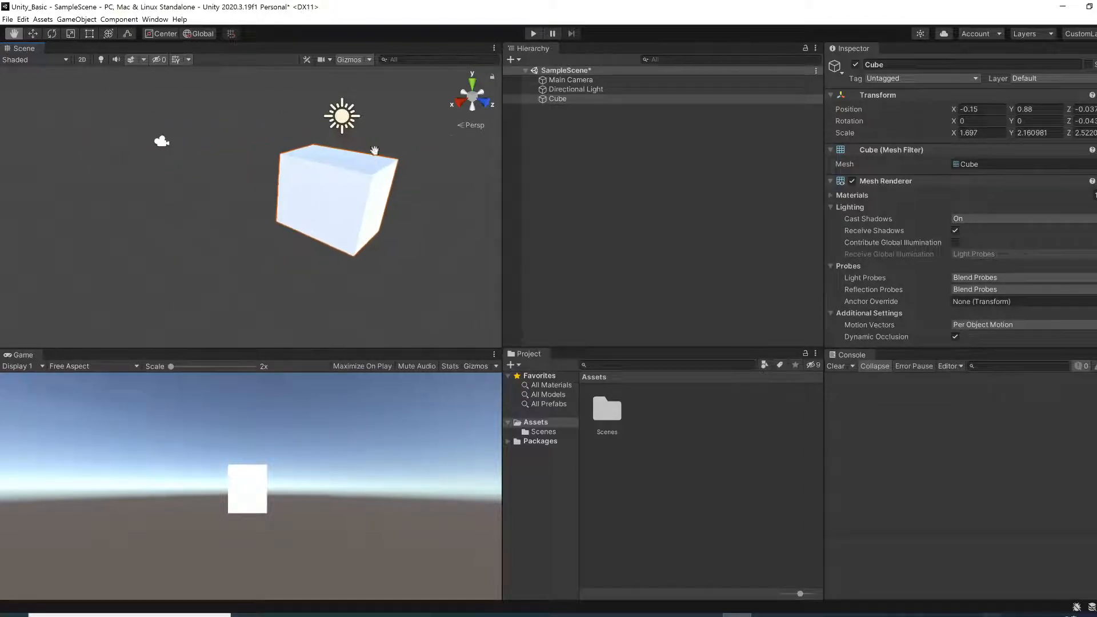
drag(435, 184, 361, 201)
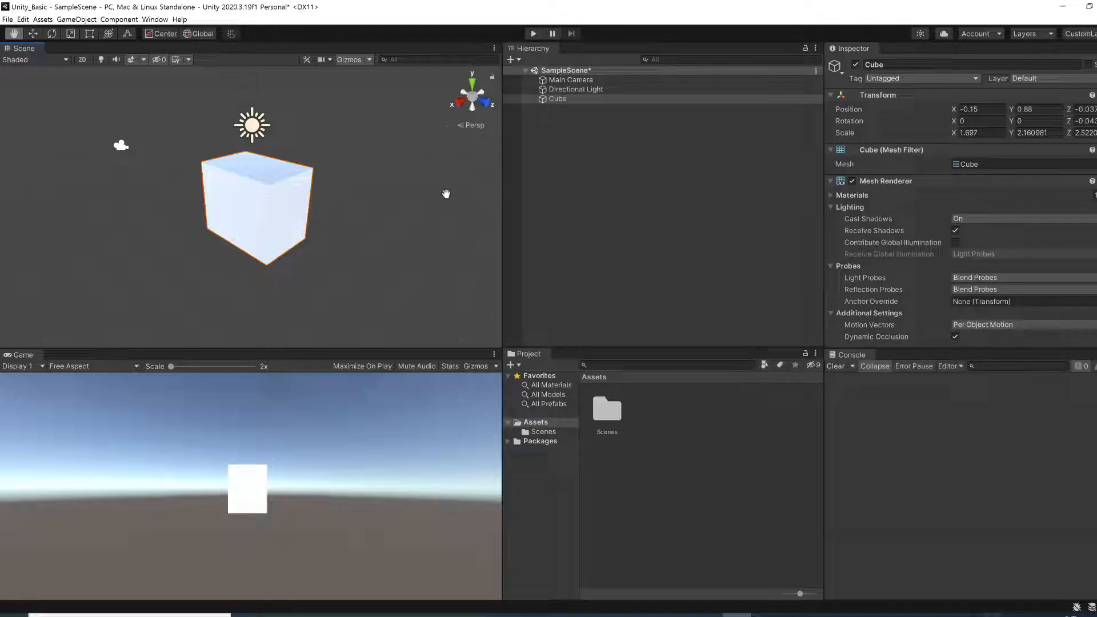
alt+drag(420, 164, 365, 171)
alt+drag(608, 215, 281, 220)
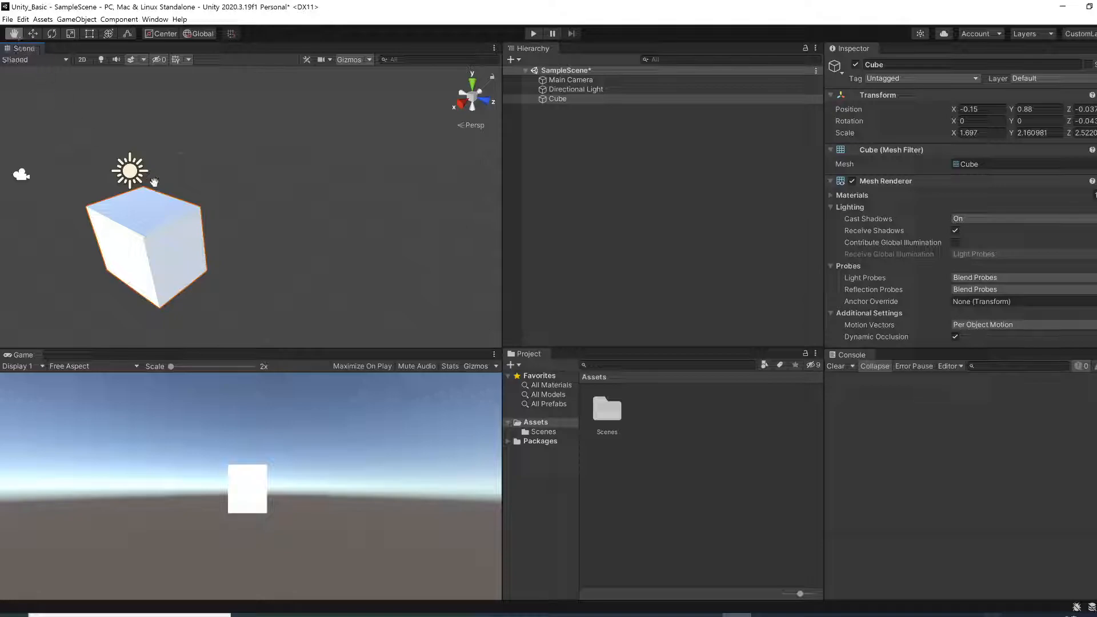
drag(349, 231, 511, 242)
alt+drag(421, 275, 204, 194)
alt+drag(419, 228, 148, 180)
mouse_move(314, 227)
alt+mouse_down()
mouse_move(235, 230)
mouse_move(319, 235)
alt+mouse_up()
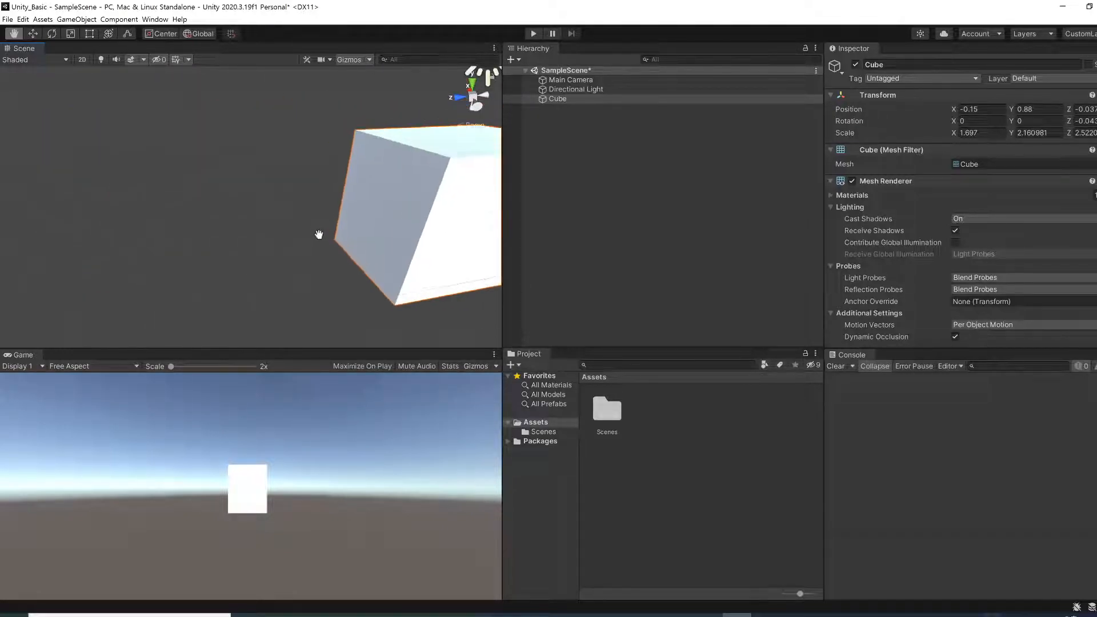
mouse_move(404, 203)
alt+mouse_down()
mouse_move(309, 172)
mouse_move(612, 243)
mouse_move(667, 170)
mouse_move(281, 185)
mouse_move(220, 201)
mouse_move(404, 182)
alt+mouse_up()
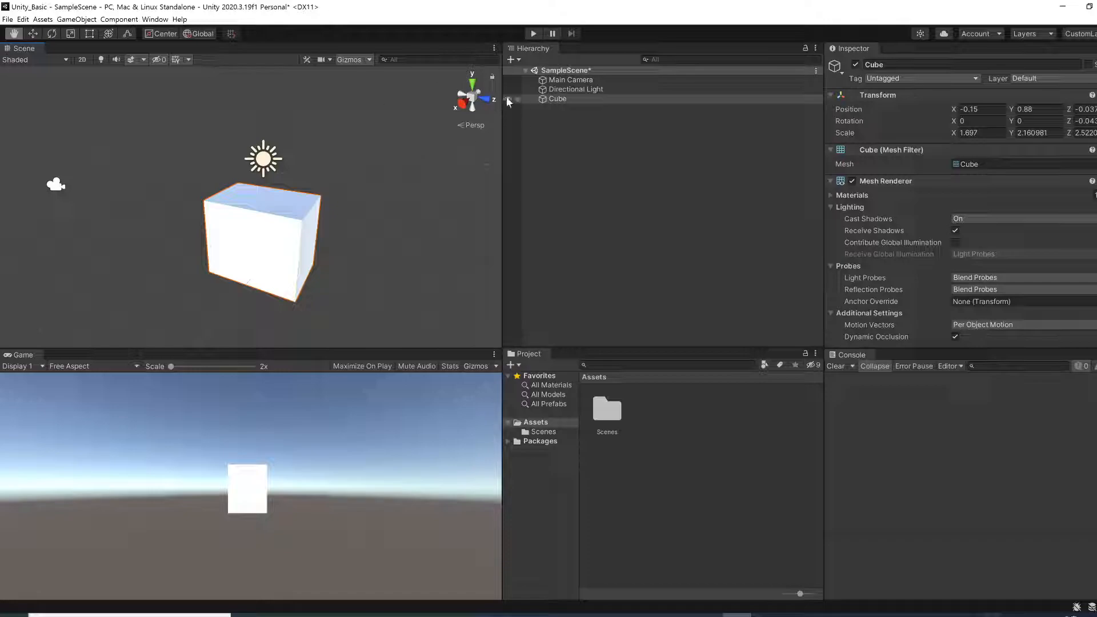
Align the Scene view to the Right, Top and again Right views of the Cube.
click(461, 108)
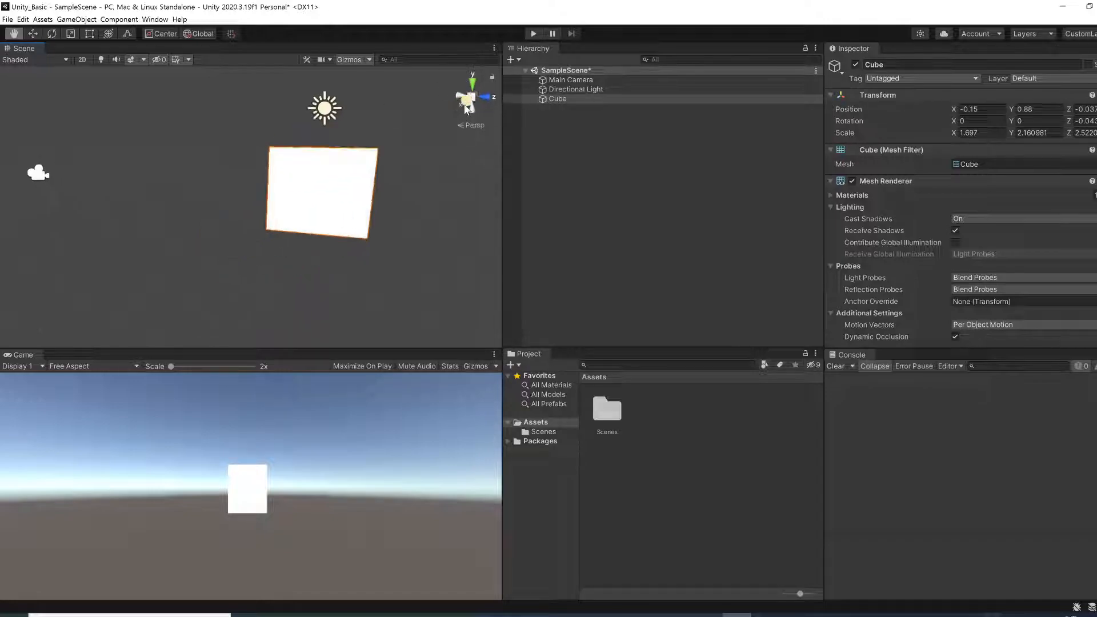
click(472, 93)
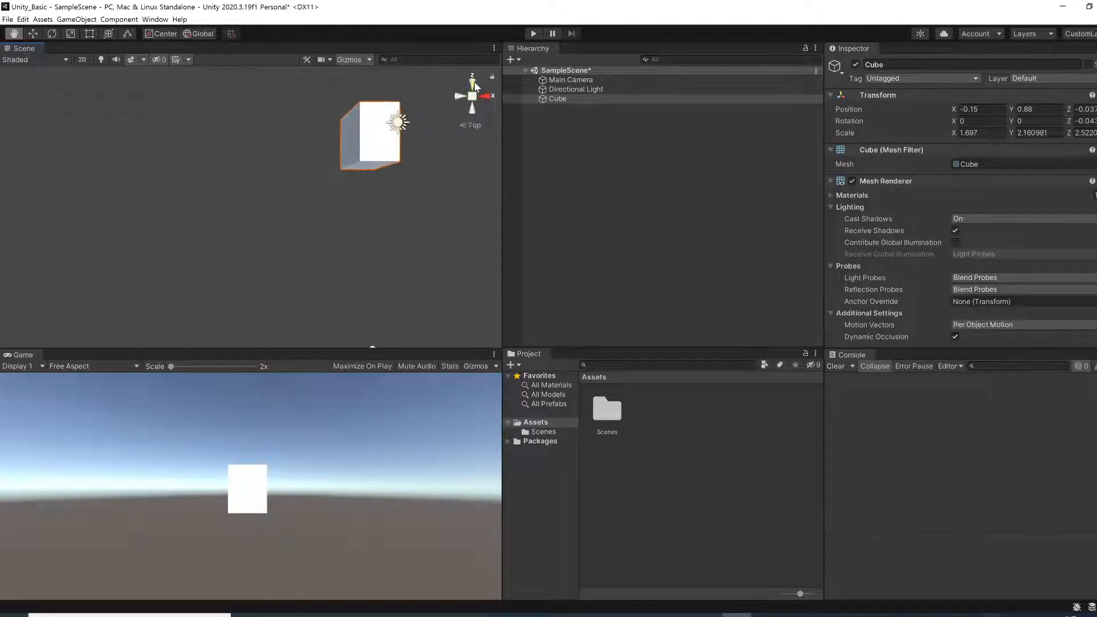
click(457, 97)
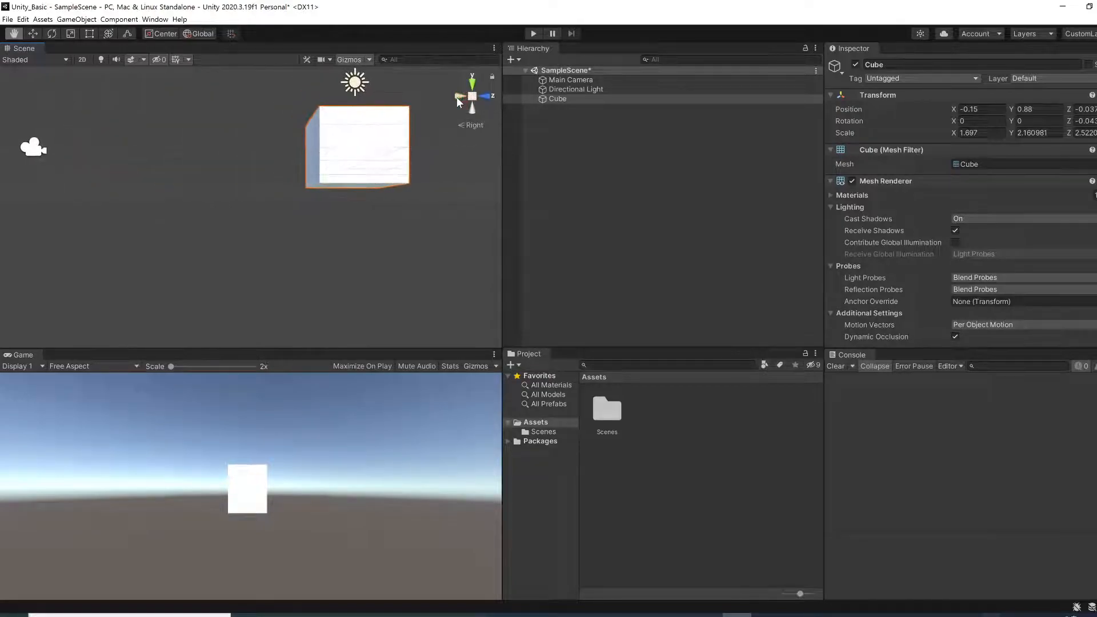
Orbit, pan and zoom the Scene view back to an angled perspective showing the Cube, light and camera.
alt+drag(398, 119, 392, 256)
middle_drag(387, 240, 357, 234)
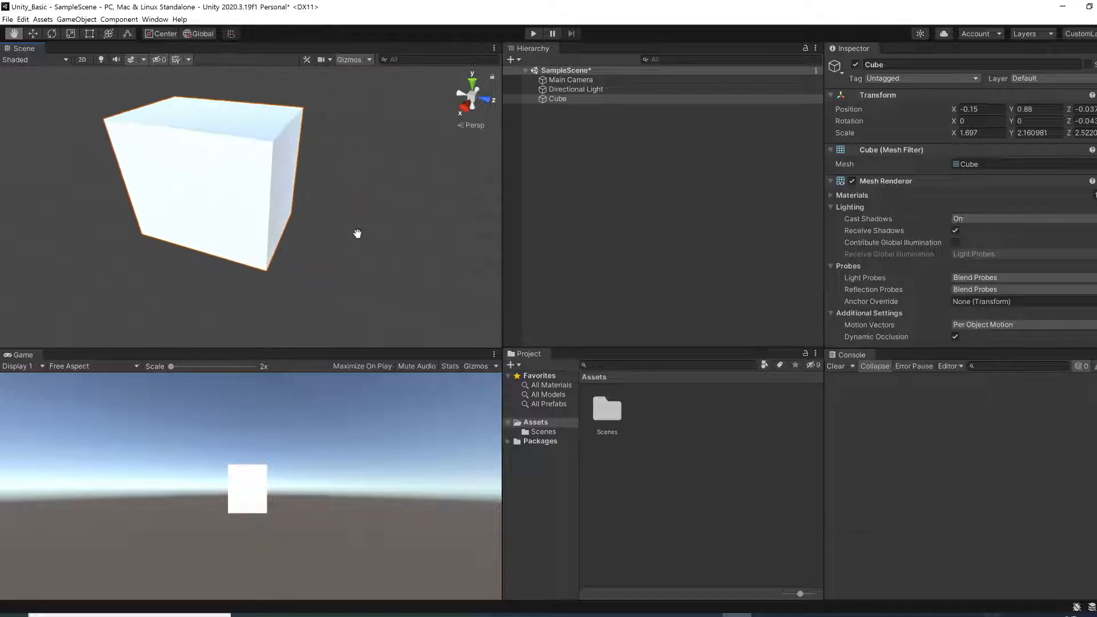
alt+drag(369, 213, 302, 190)
mouse_move(346, 218)
middle_down()
mouse_move(314, 189)
mouse_move(299, 206)
mouse_move(342, 213)
mouse_move(334, 220)
middle_up()
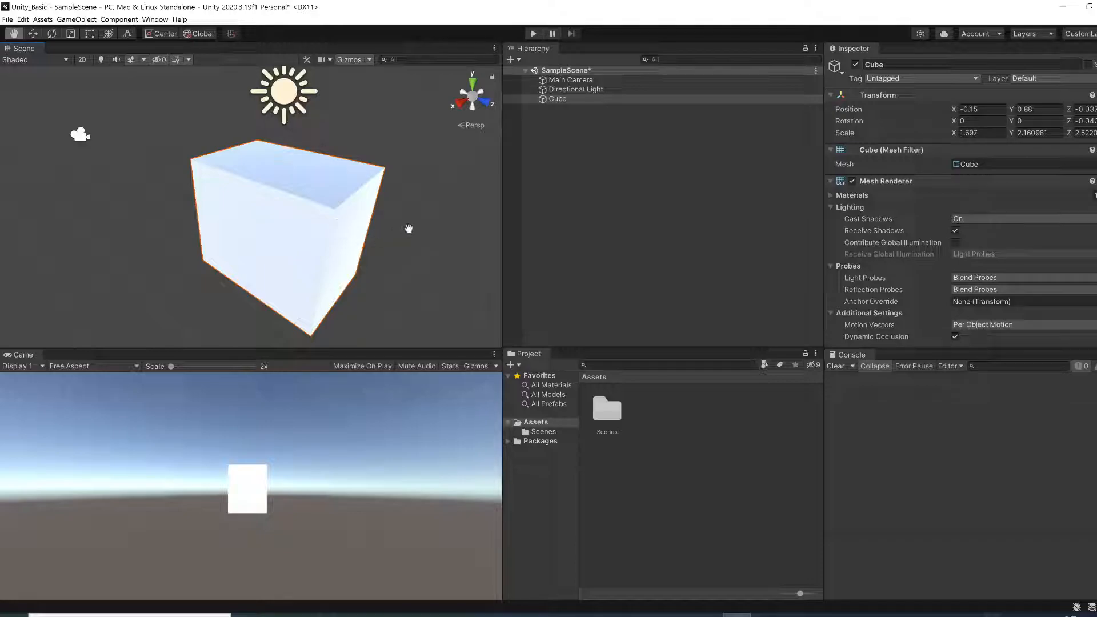
drag(441, 232, 421, 226)
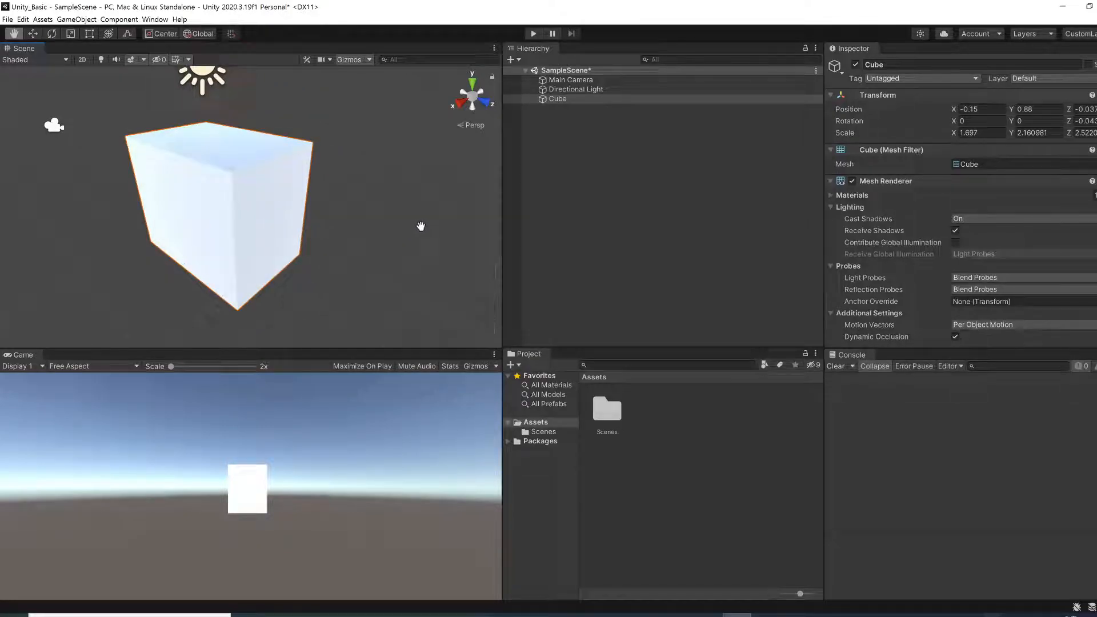
scroll(421, 226, down, 2)
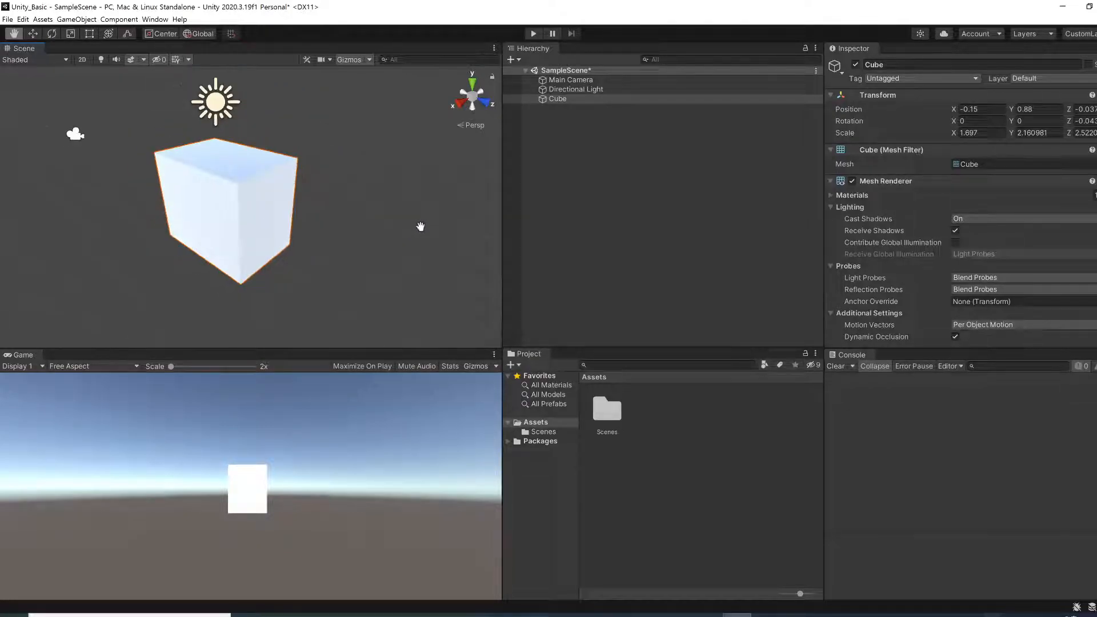